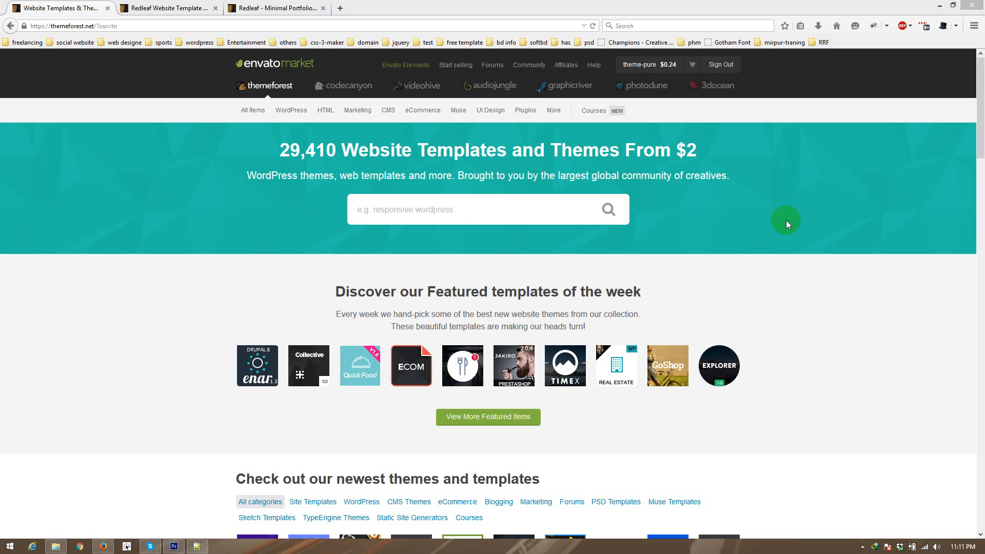
Step: Open the Redleaf - Minimal Portfolio PSD Template item page and its screenshot gallery
{"action": "left_click", "coordinate": [171, 236]}
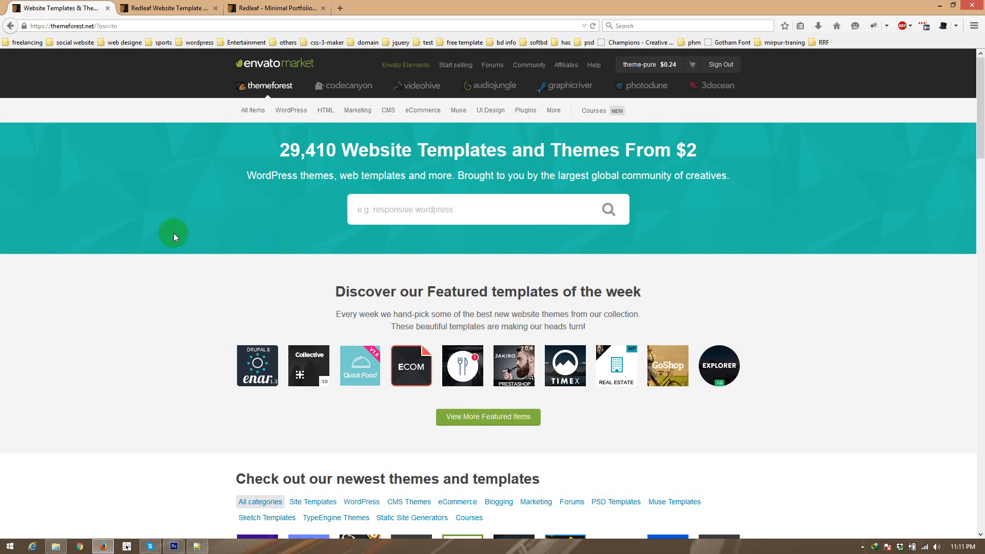
{"action": "key", "text": "ctrl+Tab"}
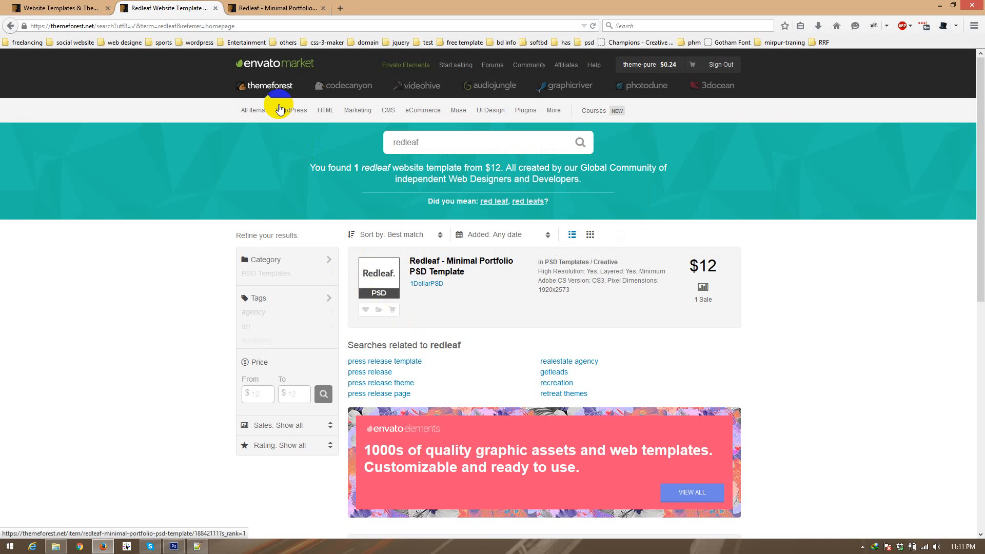
{"action": "left_click", "coordinate": [257, 11]}
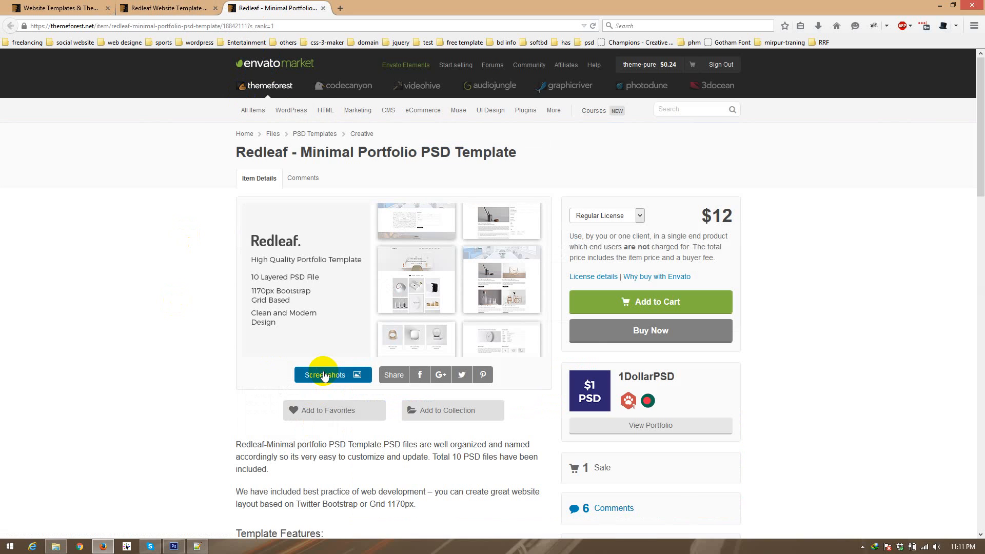
{"action": "left_click", "coordinate": [323, 375]}
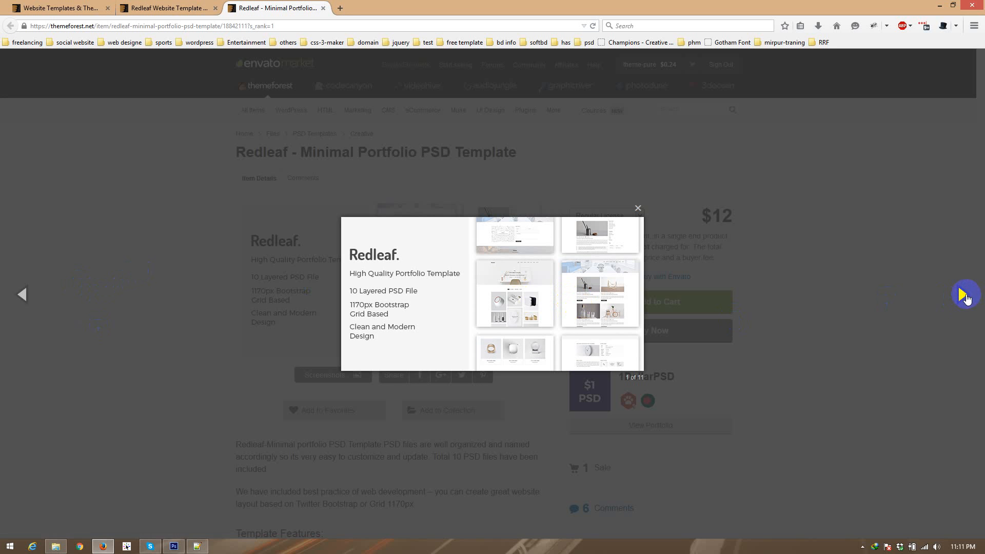
Step: Examine the light-header home page screenshot, including its filterable portfolio grid
{"action": "left_click", "coordinate": [964, 295]}
{"action": "scroll", "coordinate": [263, 311], "scroll_direction": "down", "scroll_amount": 3}
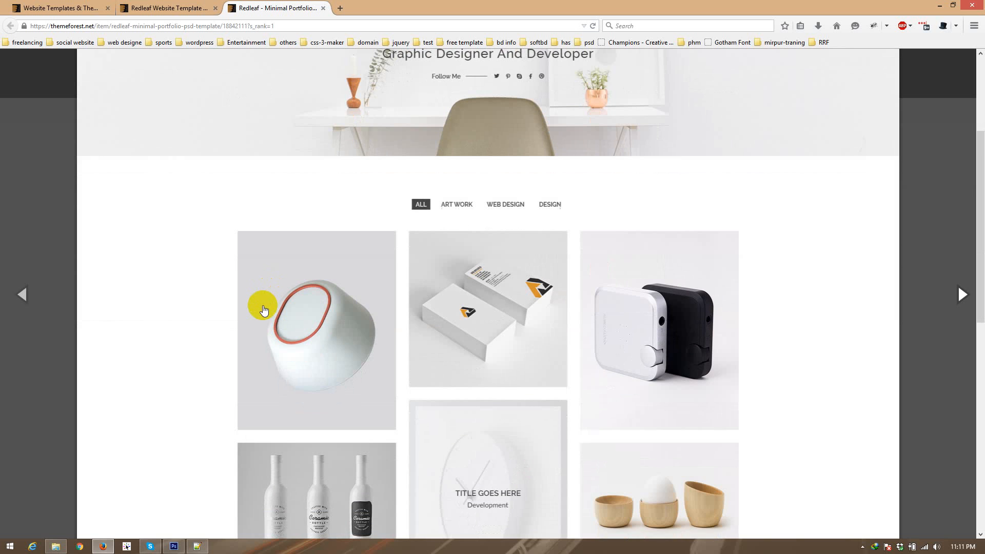
{"action": "scroll", "coordinate": [263, 310], "scroll_direction": "down", "scroll_amount": 8}
{"action": "scroll", "coordinate": [271, 336], "scroll_direction": "up", "scroll_amount": 8}
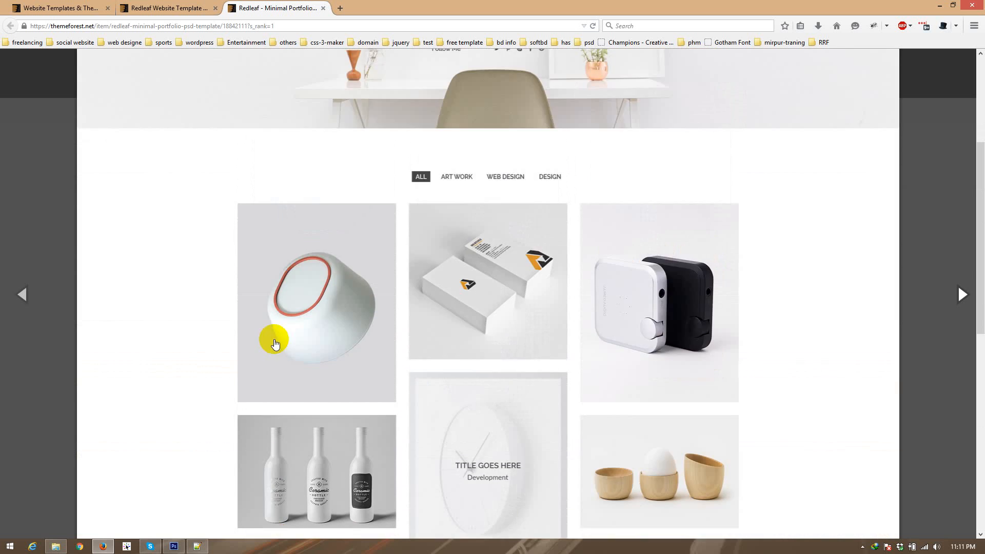
{"action": "scroll", "coordinate": [273, 336], "scroll_direction": "up", "scroll_amount": 4}
Step: Examine the dark-header home page screenshot down to its footer, view the following home variant, and close the gallery
{"action": "left_click", "coordinate": [956, 301]}
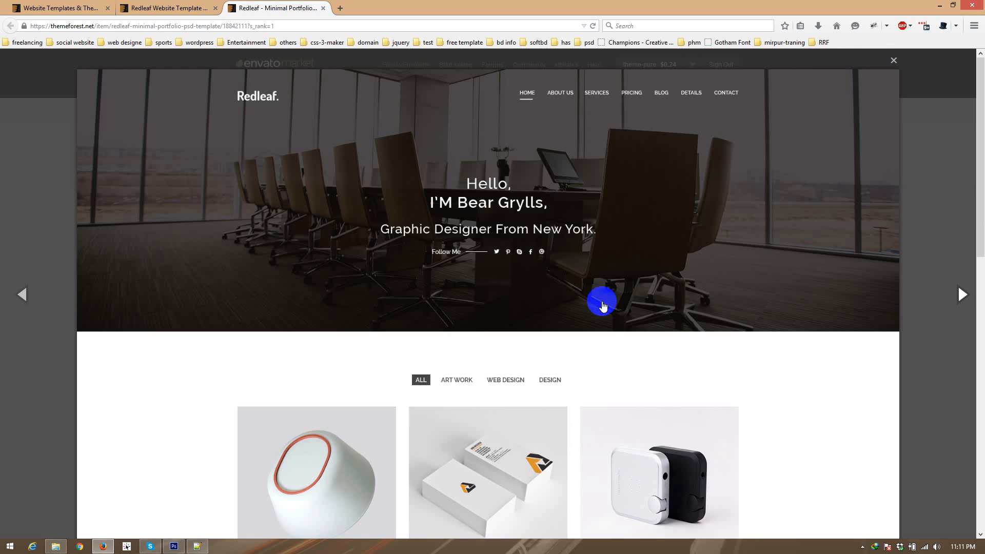
{"action": "scroll", "coordinate": [238, 334], "scroll_direction": "down", "scroll_amount": 8}
{"action": "scroll", "coordinate": [239, 336], "scroll_direction": "down", "scroll_amount": 4}
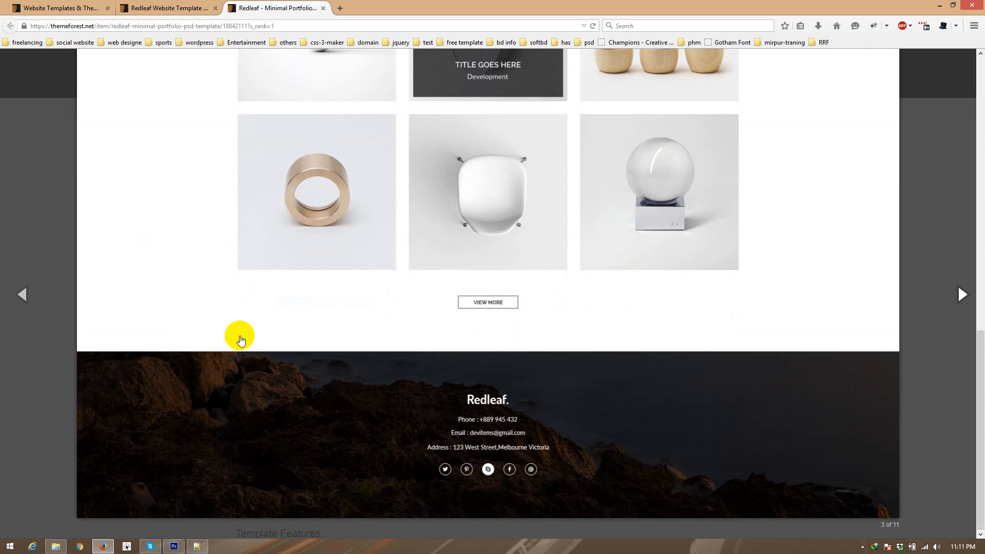
{"action": "scroll", "coordinate": [239, 329], "scroll_direction": "up", "scroll_amount": 12}
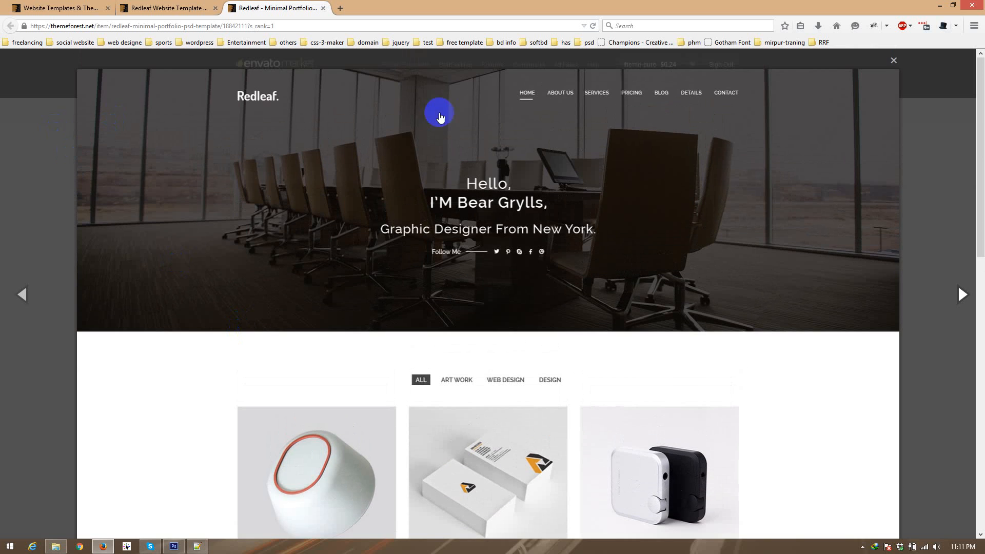
{"action": "scroll", "coordinate": [260, 345], "scroll_direction": "down", "scroll_amount": 7}
{"action": "scroll", "coordinate": [260, 345], "scroll_direction": "down", "scroll_amount": 5}
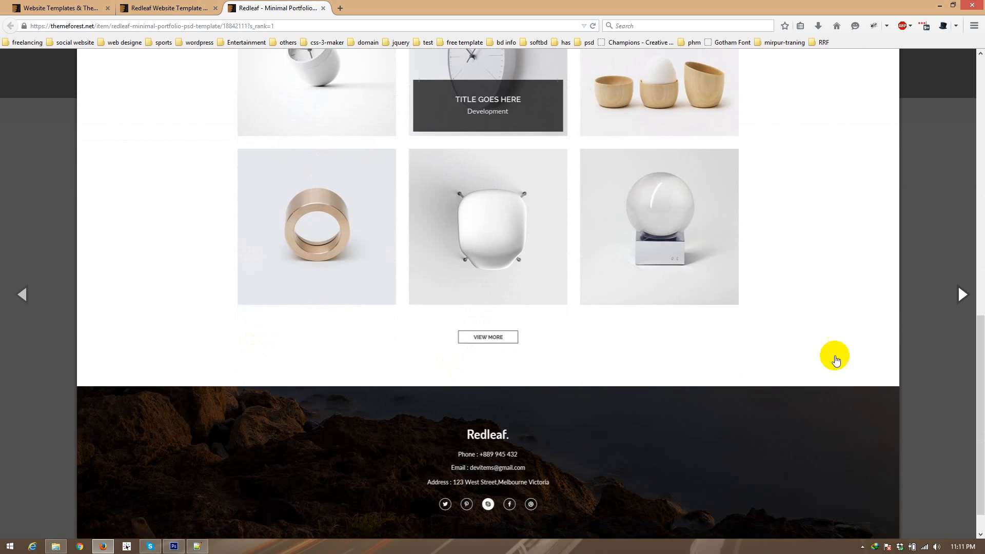
{"action": "left_click", "coordinate": [961, 294]}
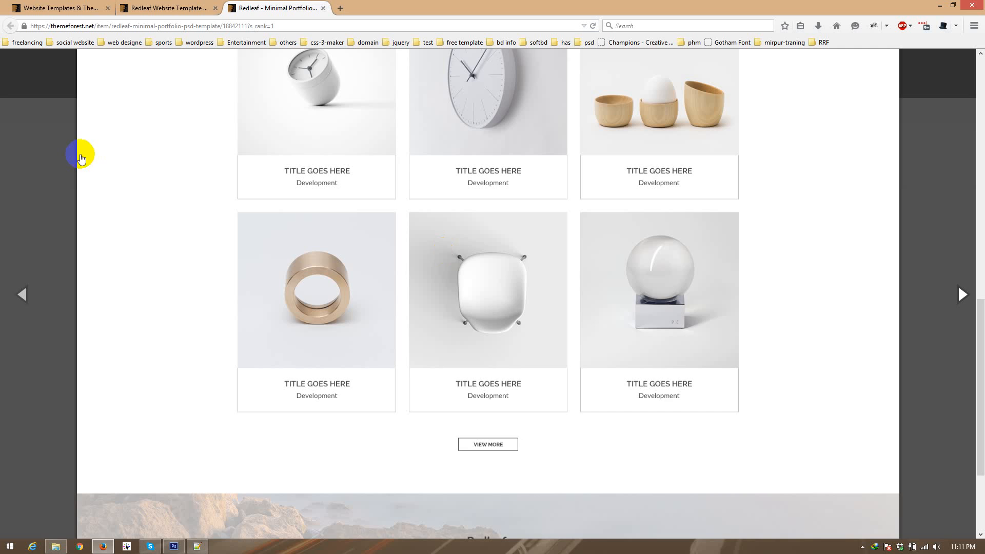
{"action": "left_click", "coordinate": [1, 109]}
Step: Reopen the Redleaf item's screenshot gallery, compare the three home page variants, and close it
{"action": "left_click", "coordinate": [134, 4]}
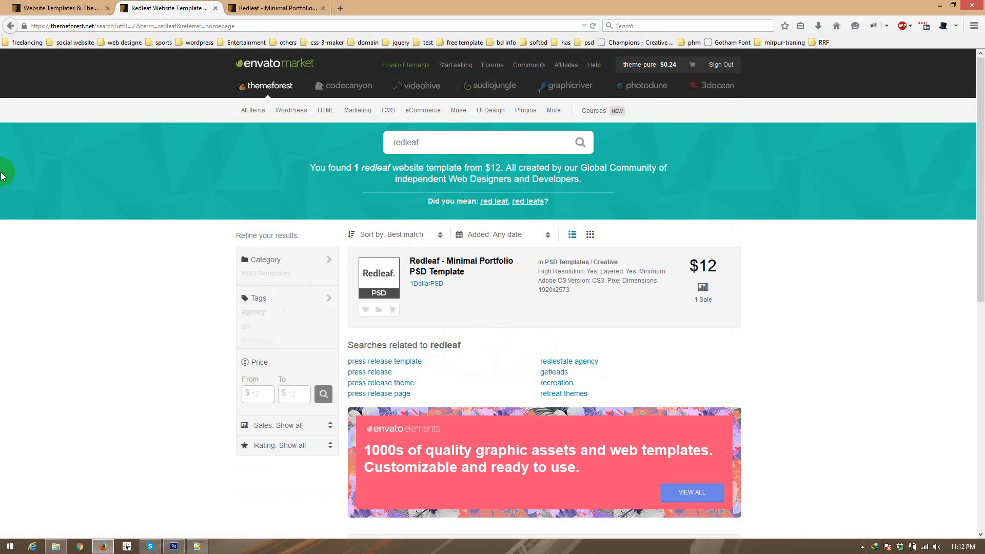
{"action": "left_click", "coordinate": [254, 9]}
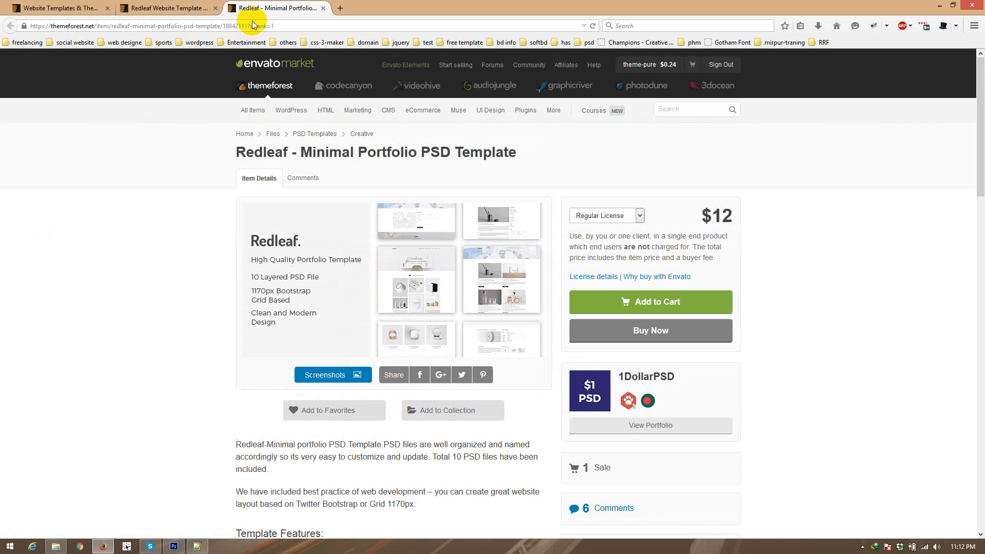
{"action": "left_click", "coordinate": [319, 375]}
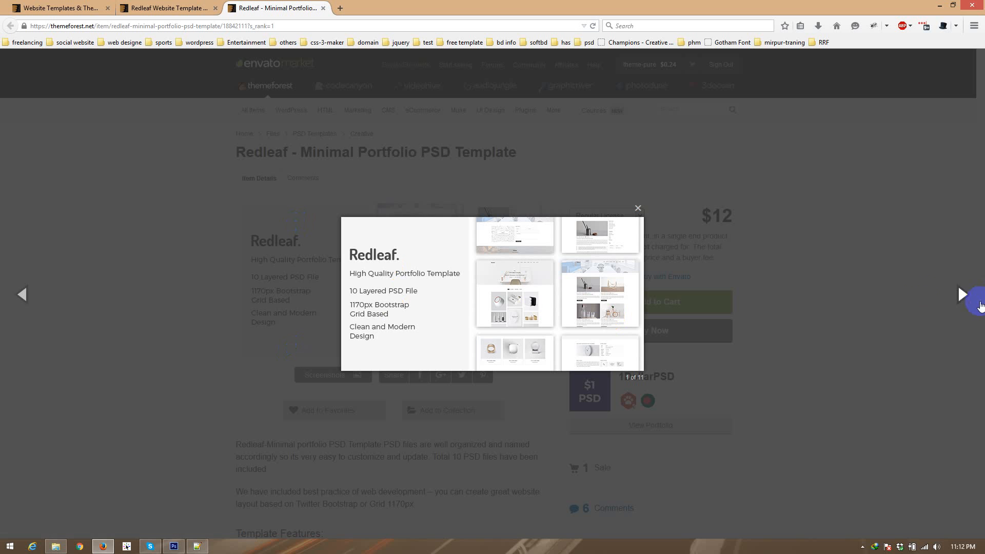
{"action": "left_click", "coordinate": [959, 296]}
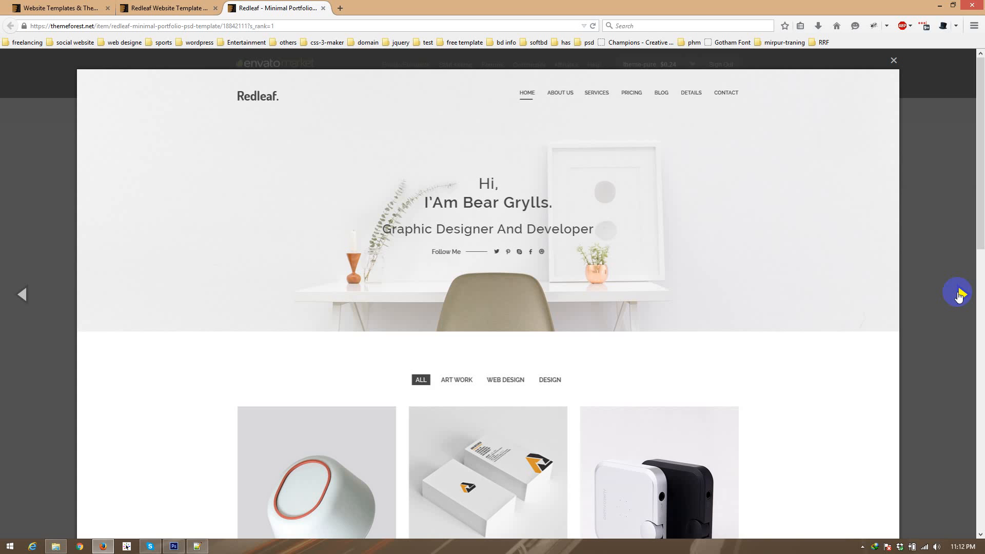
{"action": "left_click", "coordinate": [962, 296]}
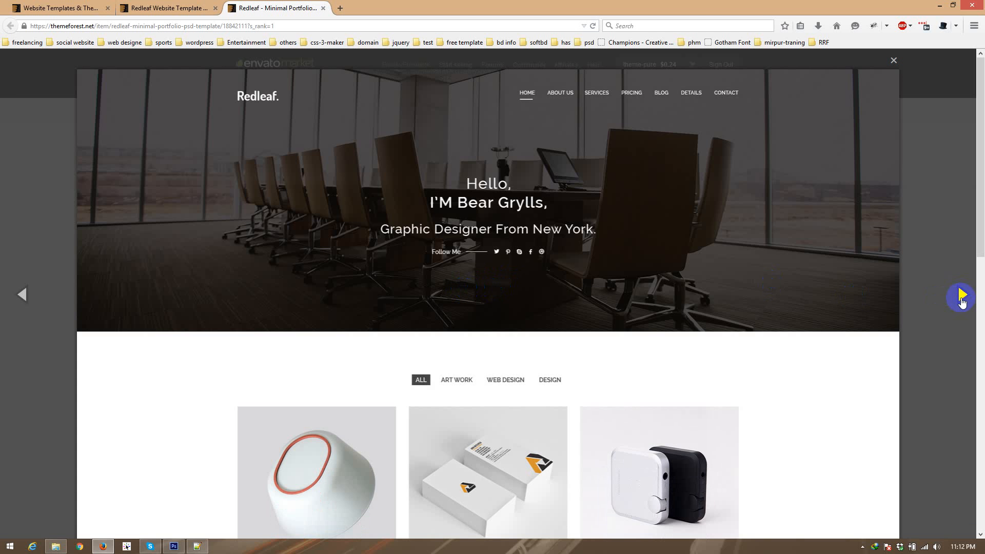
{"action": "left_click", "coordinate": [960, 297]}
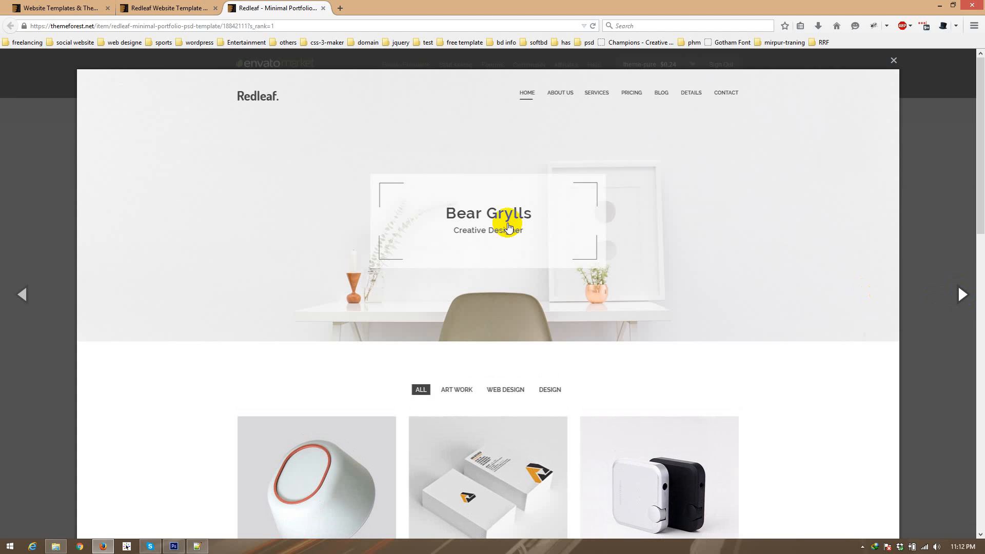
{"action": "left_click", "coordinate": [2, 159]}
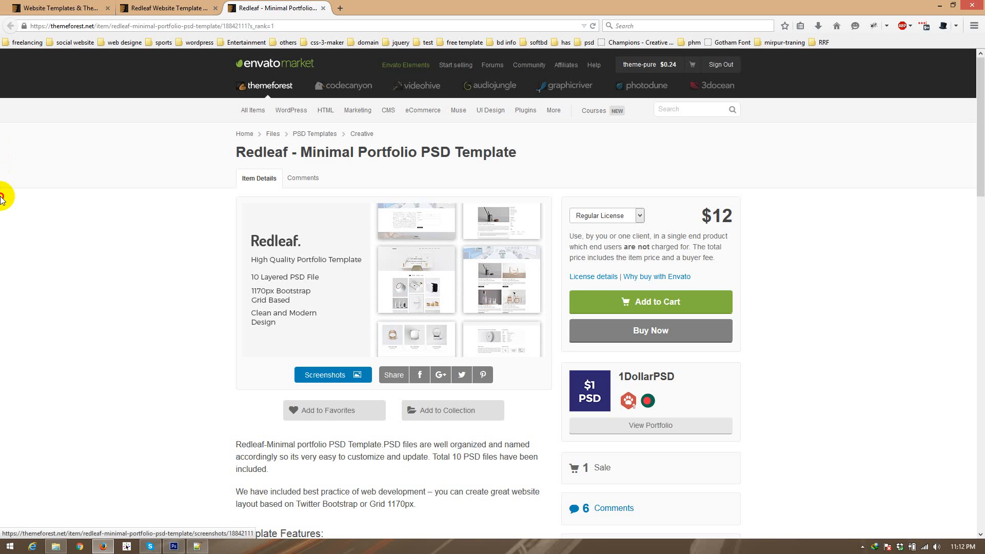
Step: Read the item description and the Template Features list on the Redleaf page
{"action": "scroll", "coordinate": [30, 262], "scroll_direction": "down", "scroll_amount": 3}
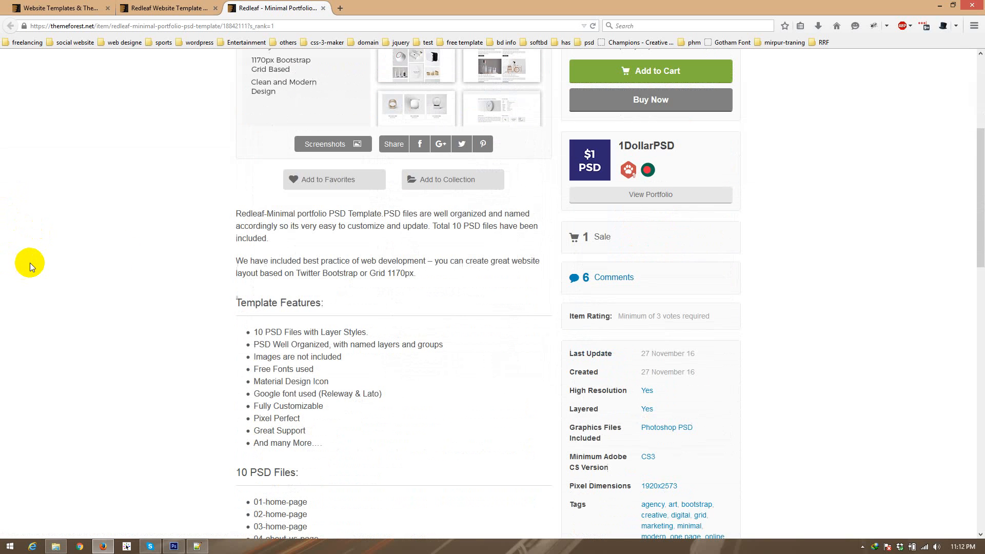
{"action": "left_click_drag", "start_coordinate": [236, 212], "coordinate": [407, 280]}
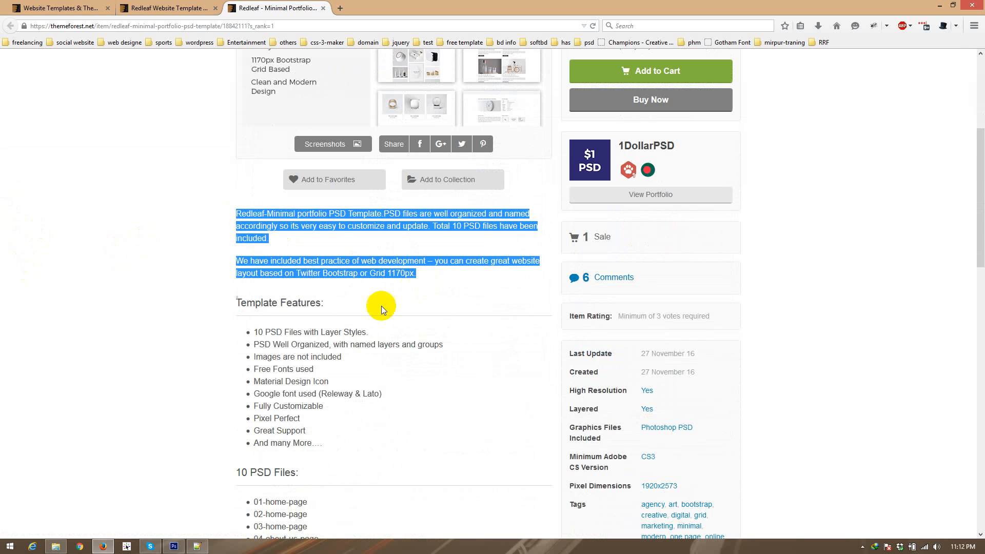
{"action": "left_click", "coordinate": [259, 326]}
{"action": "scroll", "coordinate": [242, 294], "scroll_direction": "down", "scroll_amount": 2}
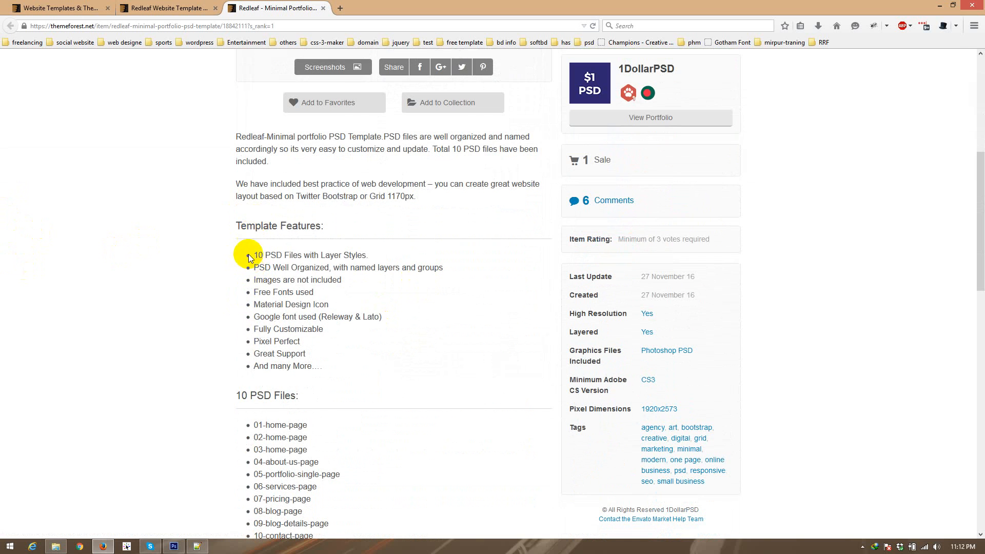
{"action": "left_click_drag", "start_coordinate": [252, 251], "coordinate": [282, 344]}
{"action": "left_click", "coordinate": [276, 345]}
Step: Review the item page's lists of PSD files, fonts, icons and image sources, plus the support notes
{"action": "scroll", "coordinate": [233, 303], "scroll_direction": "down", "scroll_amount": 4}
{"action": "scroll", "coordinate": [228, 318], "scroll_direction": "down", "scroll_amount": 3}
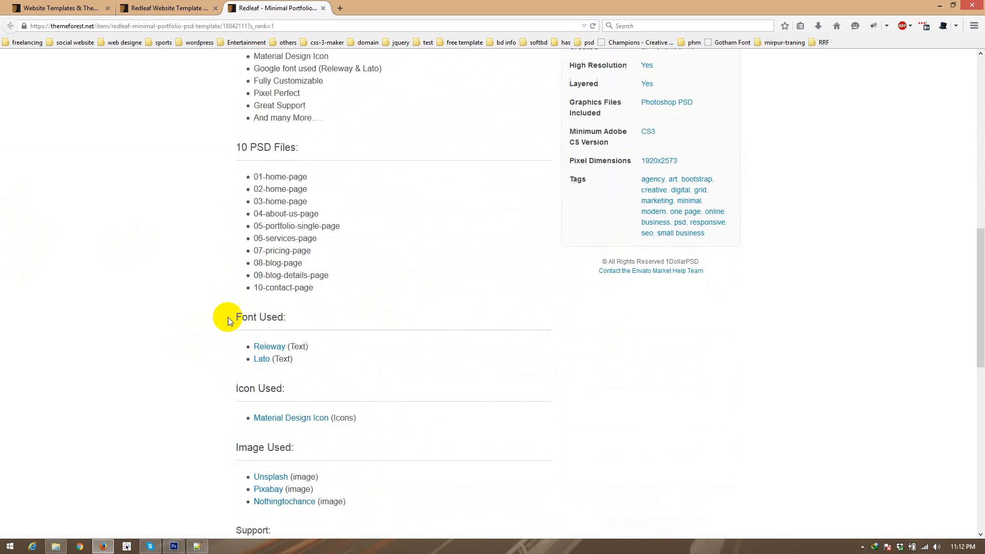
{"action": "scroll", "coordinate": [228, 317], "scroll_direction": "down", "scroll_amount": 2}
{"action": "scroll", "coordinate": [242, 385], "scroll_direction": "down", "scroll_amount": 2}
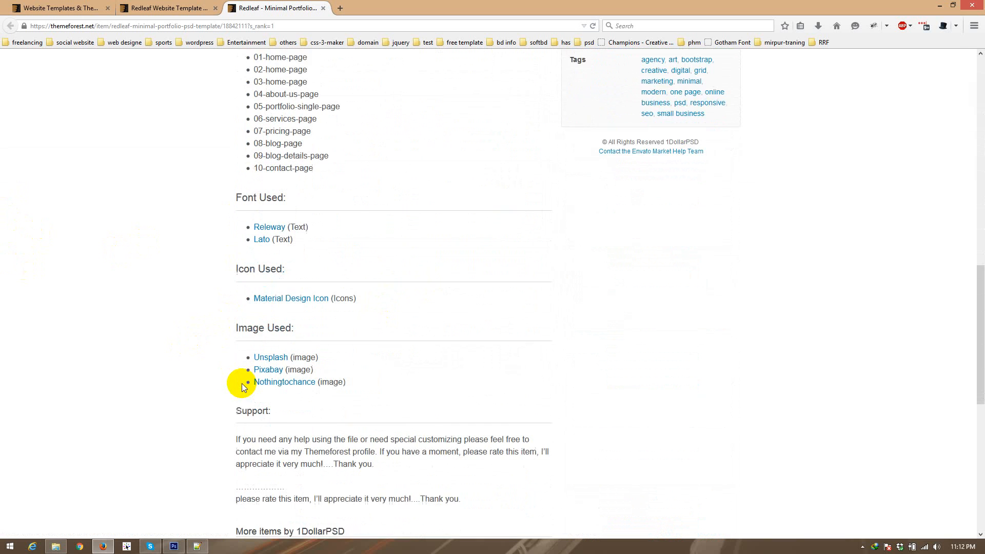
{"action": "scroll", "coordinate": [237, 382], "scroll_direction": "down", "scroll_amount": 3}
{"action": "scroll", "coordinate": [251, 338], "scroll_direction": "up", "scroll_amount": 12}
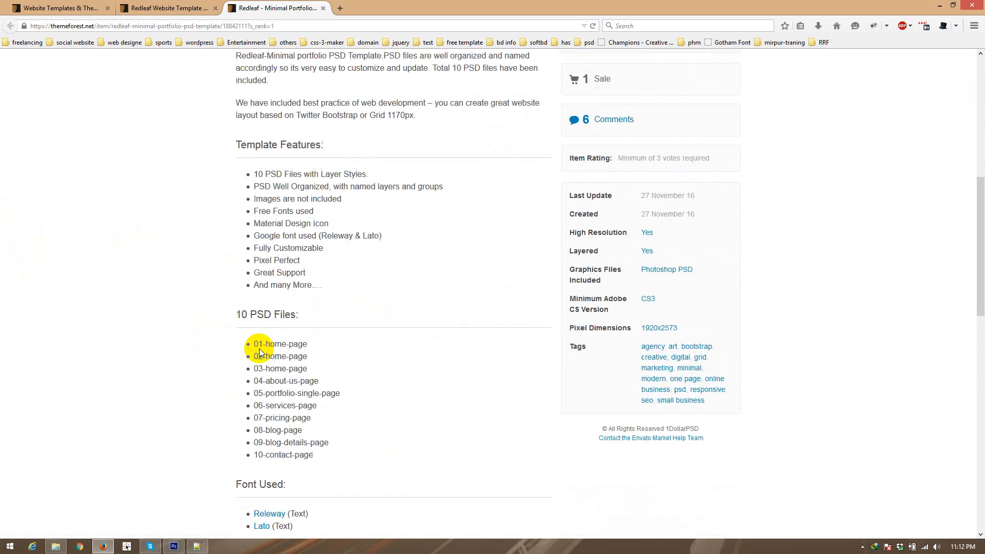
{"action": "scroll", "coordinate": [259, 352], "scroll_direction": "up", "scroll_amount": 7}
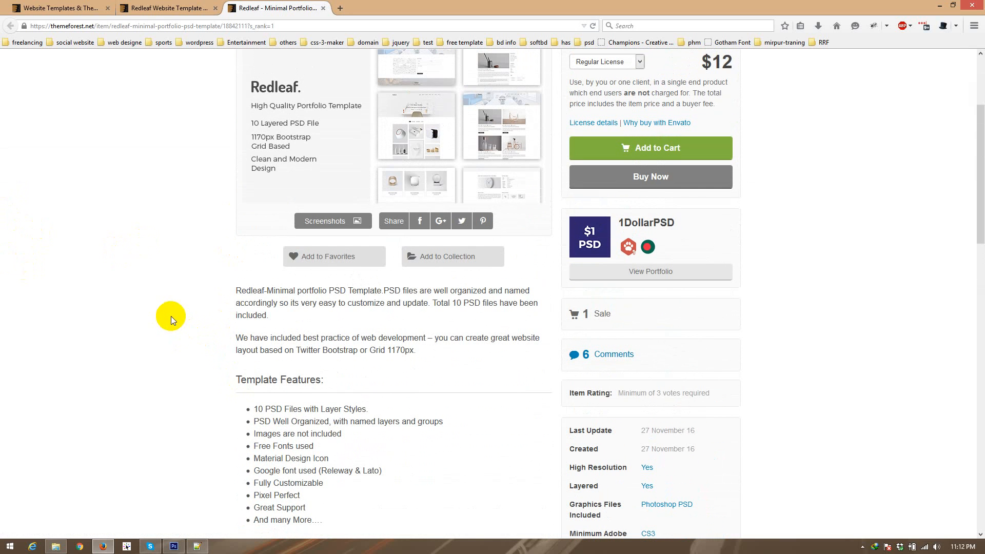
Step: Switch to File Explorer, open the inner psd folder and select all the page PSD files
{"action": "left_click", "coordinate": [57, 546]}
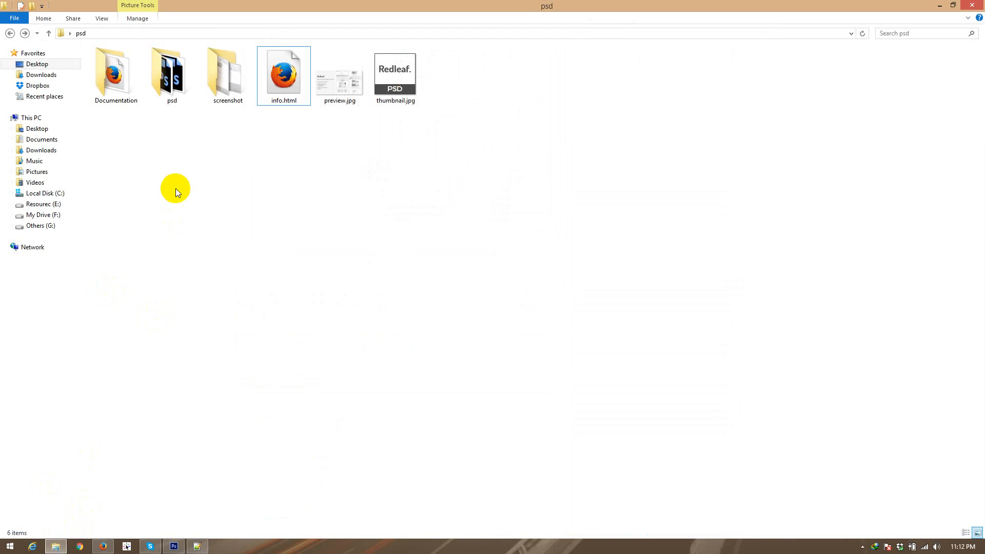
{"action": "double_click", "coordinate": [173, 103]}
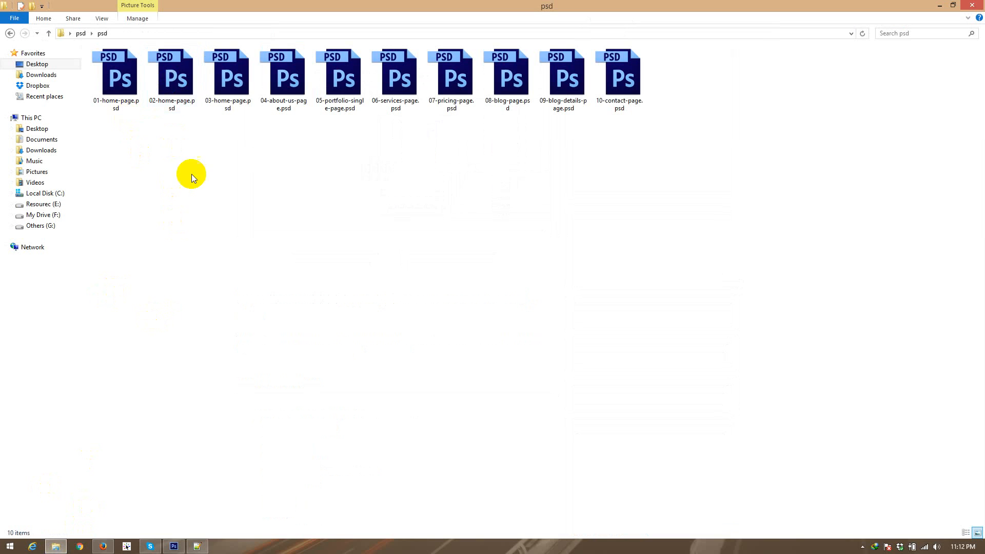
{"action": "left_click_drag", "start_coordinate": [114, 125], "coordinate": [646, 56]}
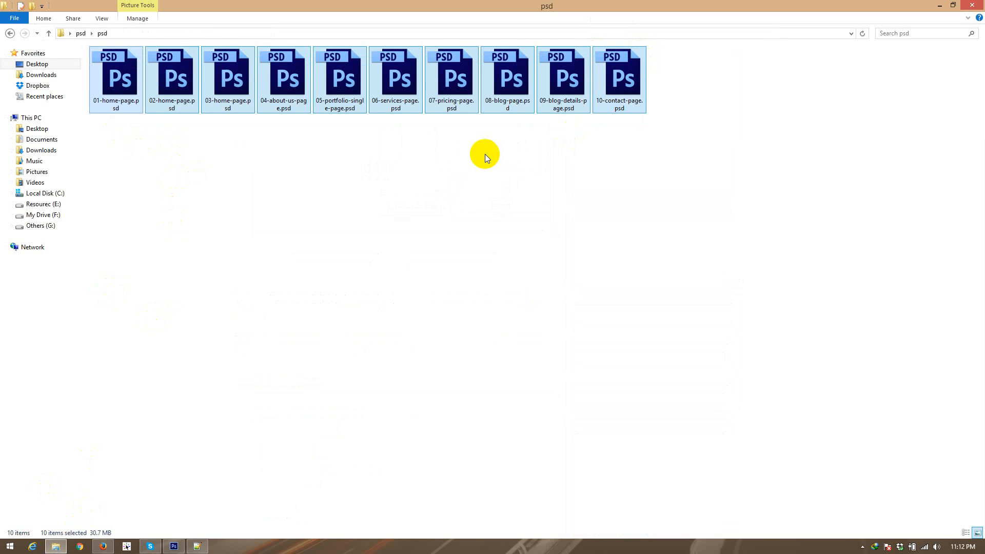
Step: Switch to Photoshop and display the 01-home-page.psd document
{"action": "left_click", "coordinate": [174, 545]}
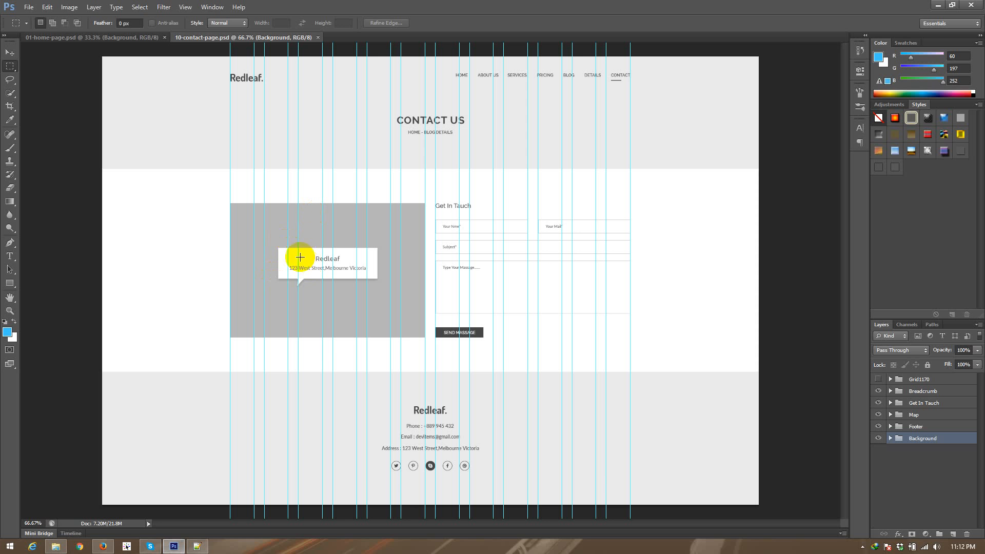
{"action": "left_click", "coordinate": [110, 45]}
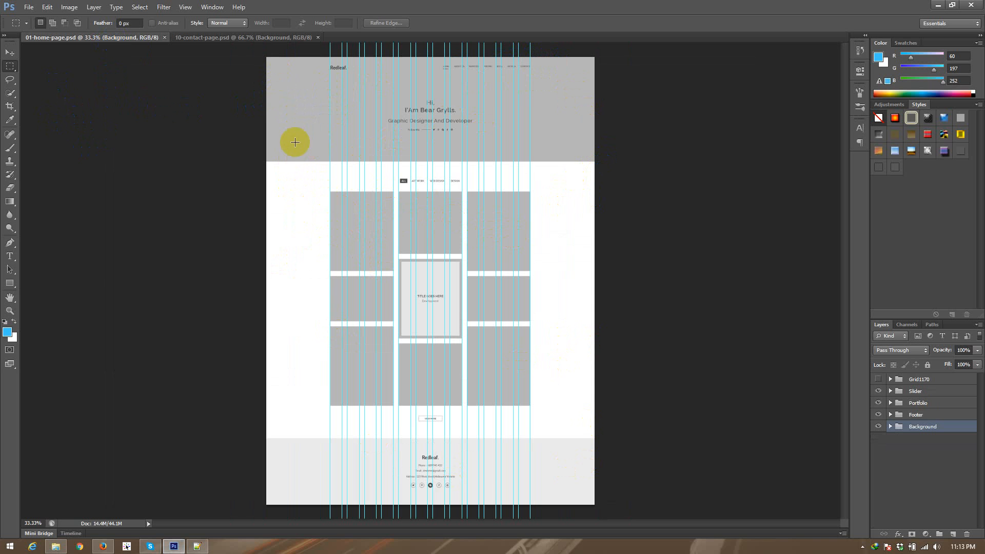
Step: Return to File Explorer and go over the page PSD files, comparing them with the design open in Photoshop
{"action": "left_click", "coordinate": [56, 546]}
{"action": "left_click", "coordinate": [701, 103]}
{"action": "left_click_drag", "start_coordinate": [730, 97], "coordinate": [88, 63]}
{"action": "left_click", "coordinate": [179, 201]}
{"action": "left_click_drag", "start_coordinate": [118, 143], "coordinate": [650, 34]}
{"action": "left_click", "coordinate": [677, 140]}
{"action": "left_click_drag", "start_coordinate": [704, 72], "coordinate": [90, 100]}
{"action": "left_click", "coordinate": [160, 177]}
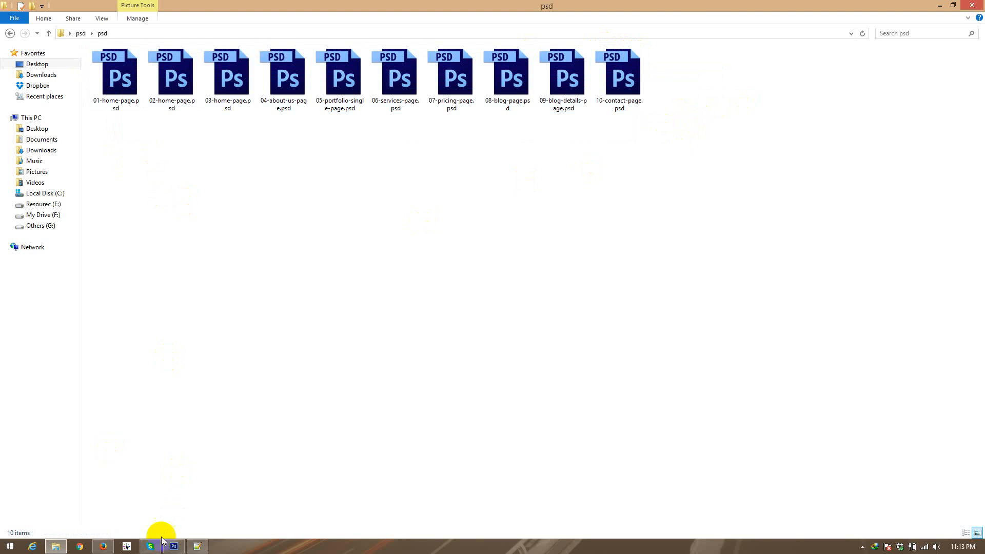
{"action": "left_click", "coordinate": [175, 547]}
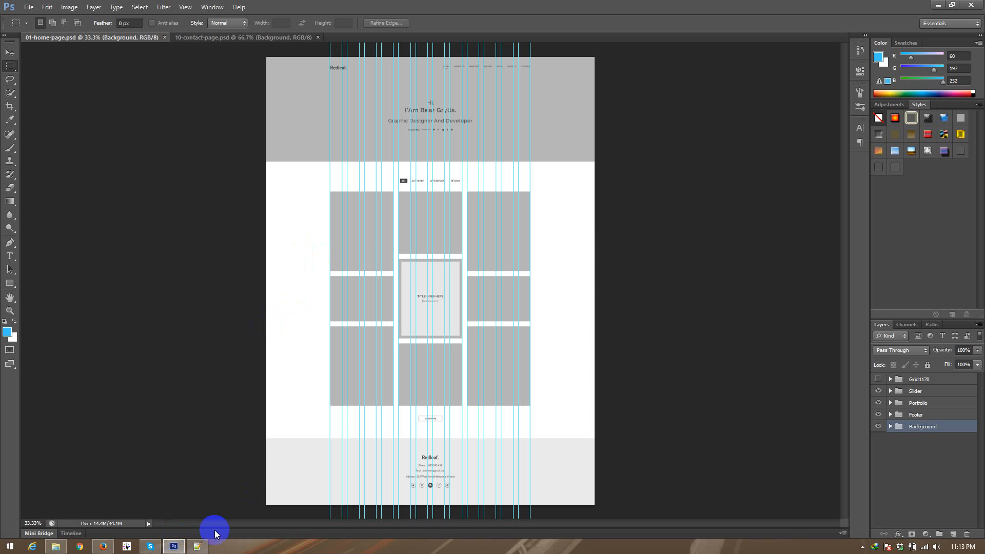
{"action": "left_click", "coordinate": [175, 547]}
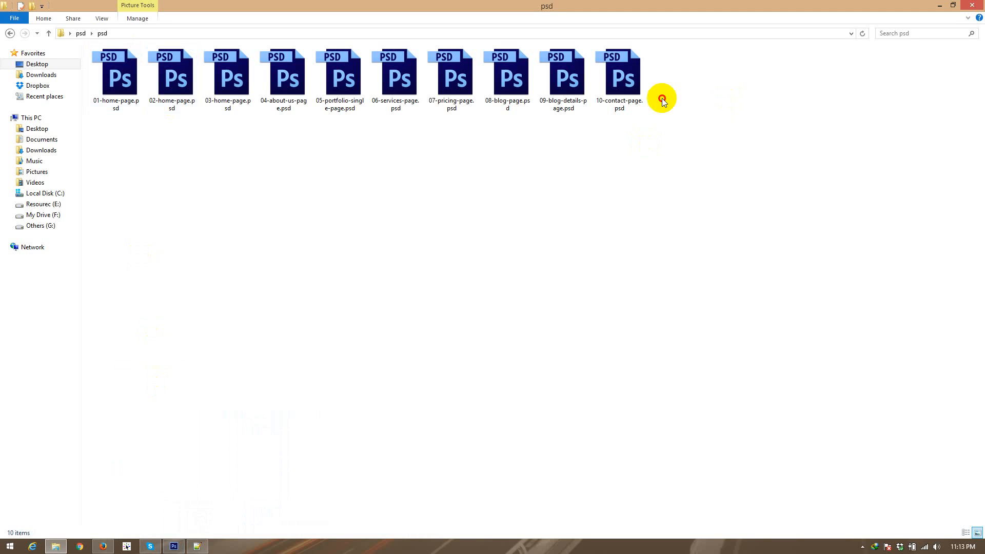
{"action": "left_click_drag", "start_coordinate": [723, 100], "coordinate": [97, 78]}
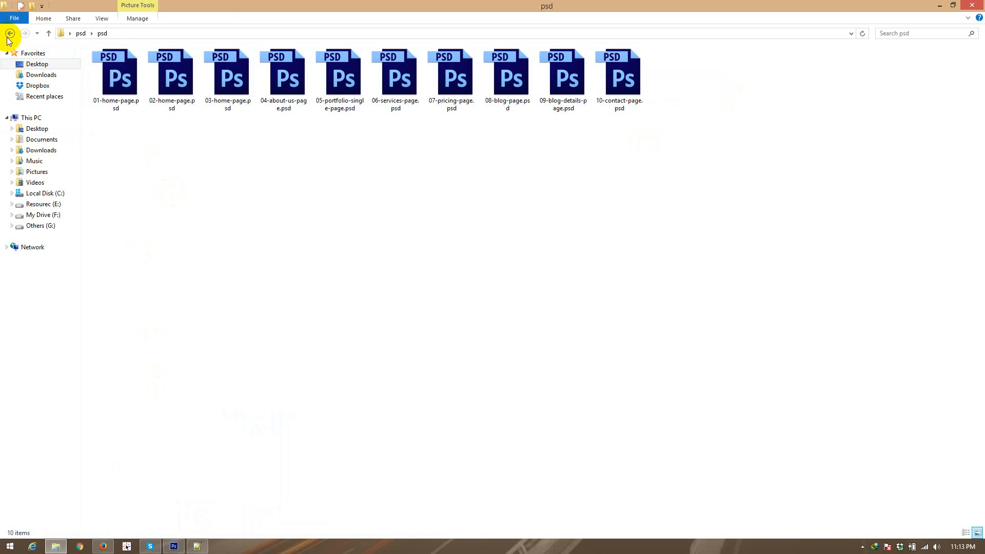
Step: Go back to the parent psd folder and open the Documentation folder
{"action": "left_click", "coordinate": [10, 33]}
{"action": "double_click", "coordinate": [110, 82]}
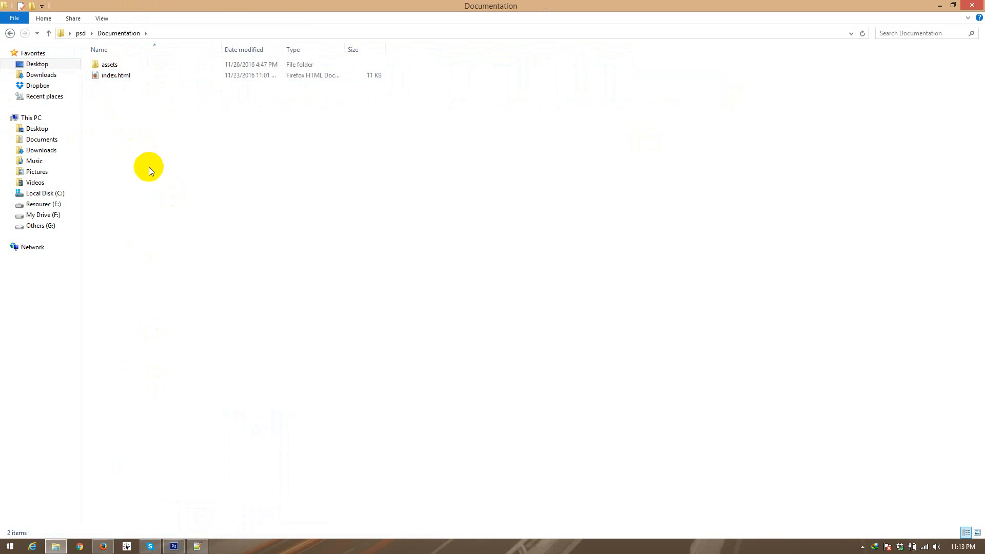
Step: Open the documentation's index.html and read its General Informations and PSD Folder Structure sections
{"action": "left_click", "coordinate": [109, 77]}
{"action": "double_click", "coordinate": [109, 77]}
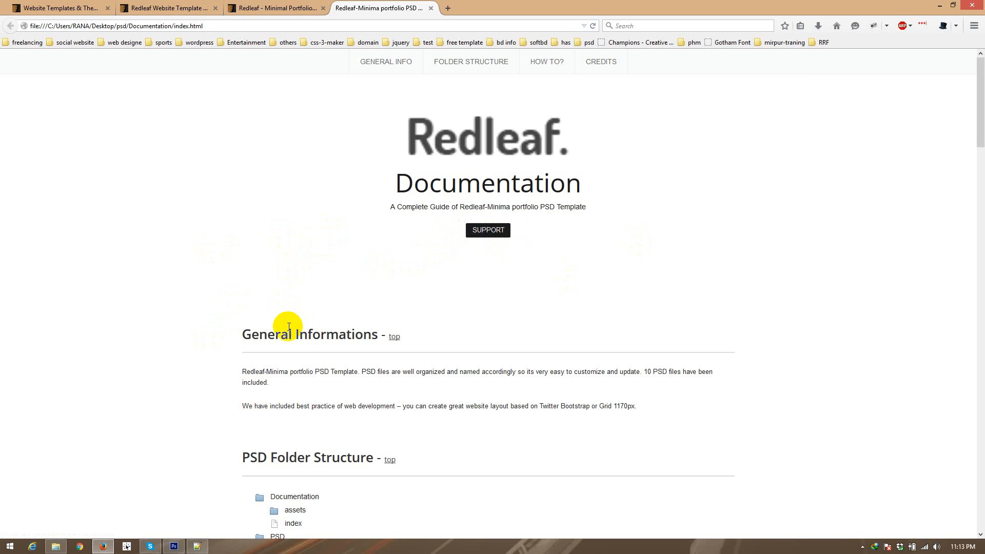
{"action": "scroll", "coordinate": [199, 330], "scroll_direction": "down", "scroll_amount": 3}
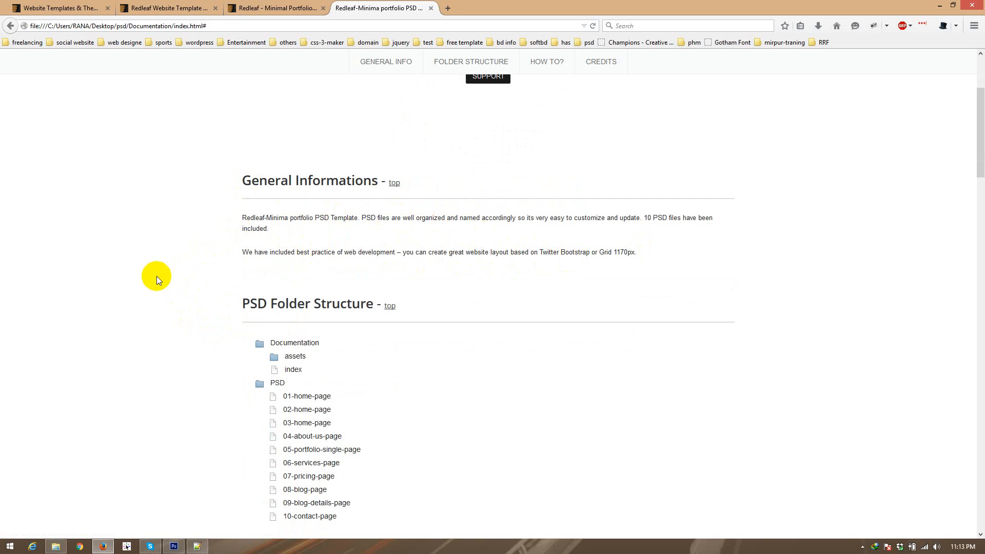
{"action": "scroll", "coordinate": [155, 278], "scroll_direction": "down", "scroll_amount": 3}
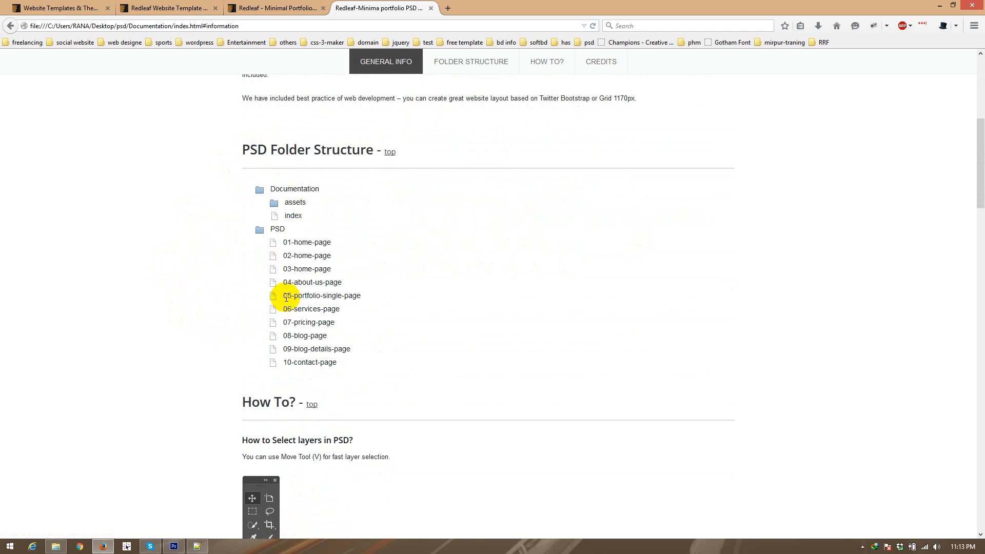
{"action": "left_click_drag", "start_coordinate": [286, 231], "coordinate": [289, 233]}
{"action": "left_click", "coordinate": [289, 240]}
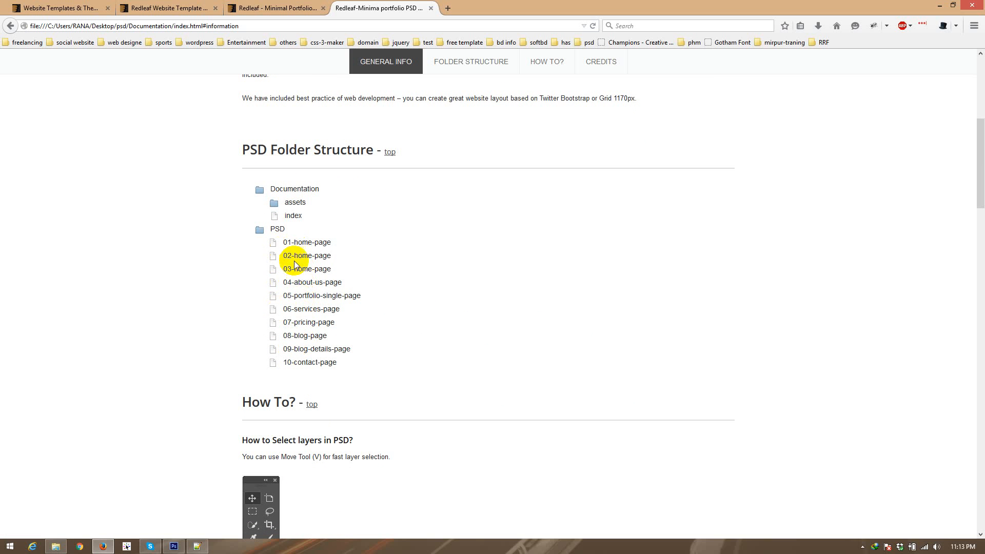
Step: Read the How To instructions on layers, sections, images and text, continuing through Sources and Credits
{"action": "scroll", "coordinate": [105, 366], "scroll_direction": "down", "scroll_amount": 5}
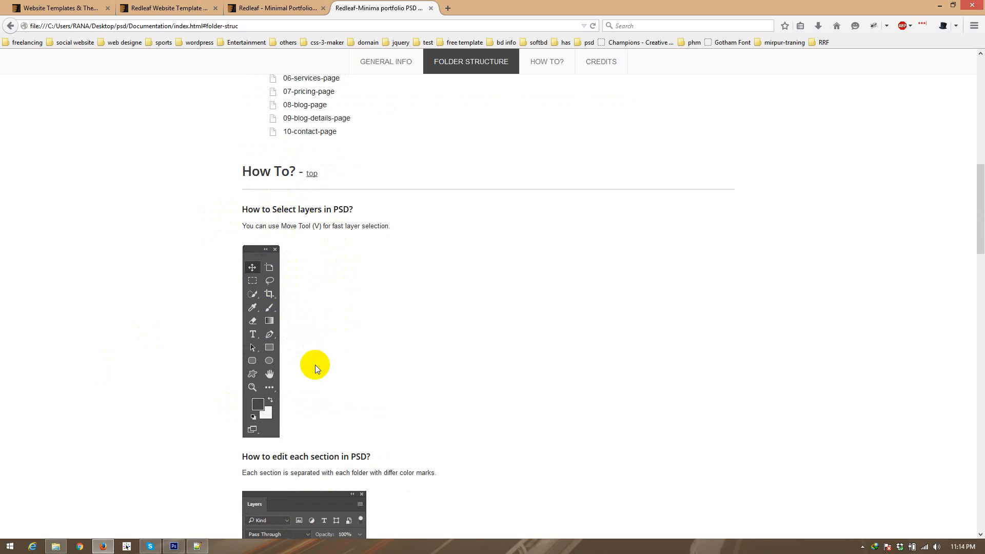
{"action": "scroll", "coordinate": [153, 318], "scroll_direction": "down", "scroll_amount": 1}
{"action": "scroll", "coordinate": [153, 318], "scroll_direction": "down", "scroll_amount": 4}
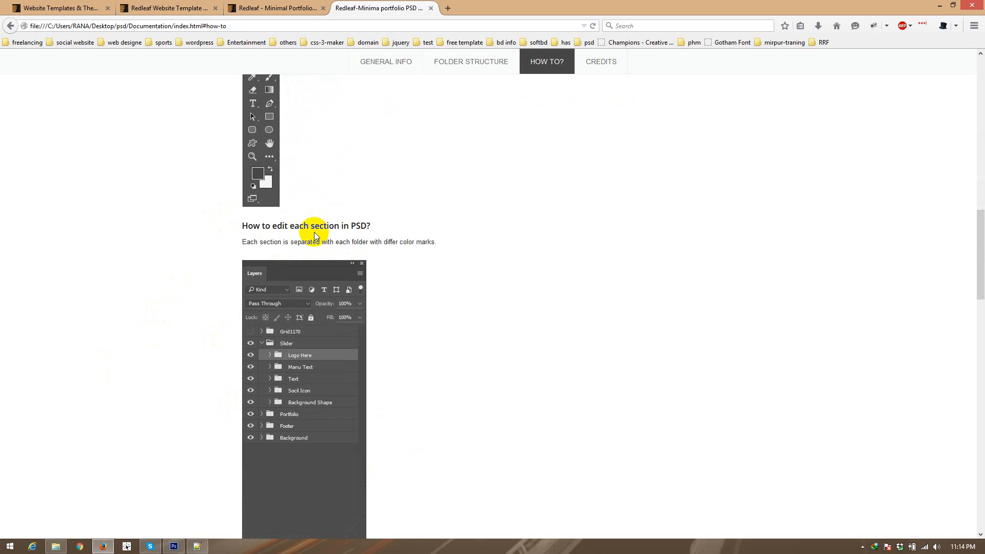
{"action": "scroll", "coordinate": [314, 235], "scroll_direction": "down", "scroll_amount": 9}
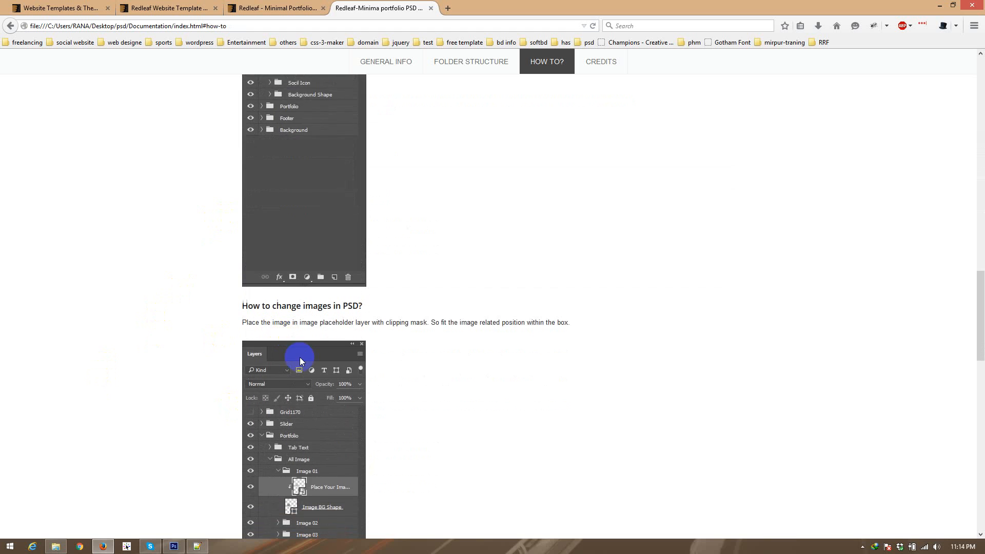
{"action": "scroll", "coordinate": [298, 356], "scroll_direction": "down", "scroll_amount": 9}
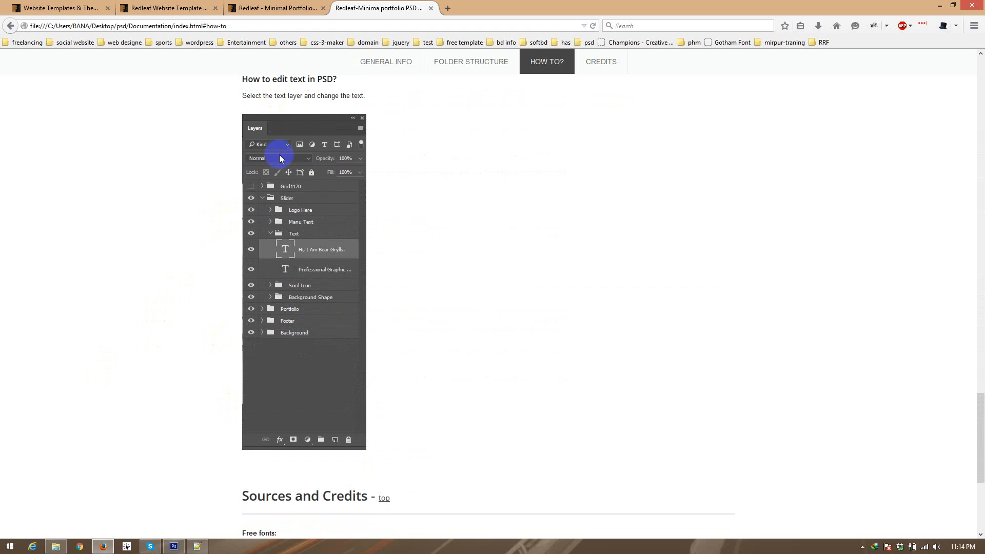
{"action": "scroll", "coordinate": [293, 280], "scroll_direction": "down", "scroll_amount": 5}
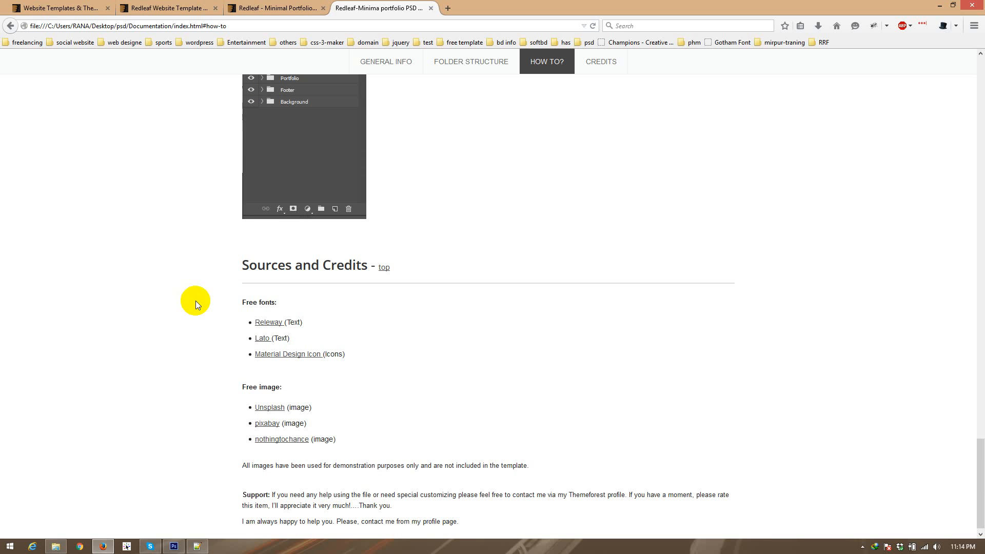
{"action": "scroll", "coordinate": [196, 301], "scroll_direction": "down", "scroll_amount": 1}
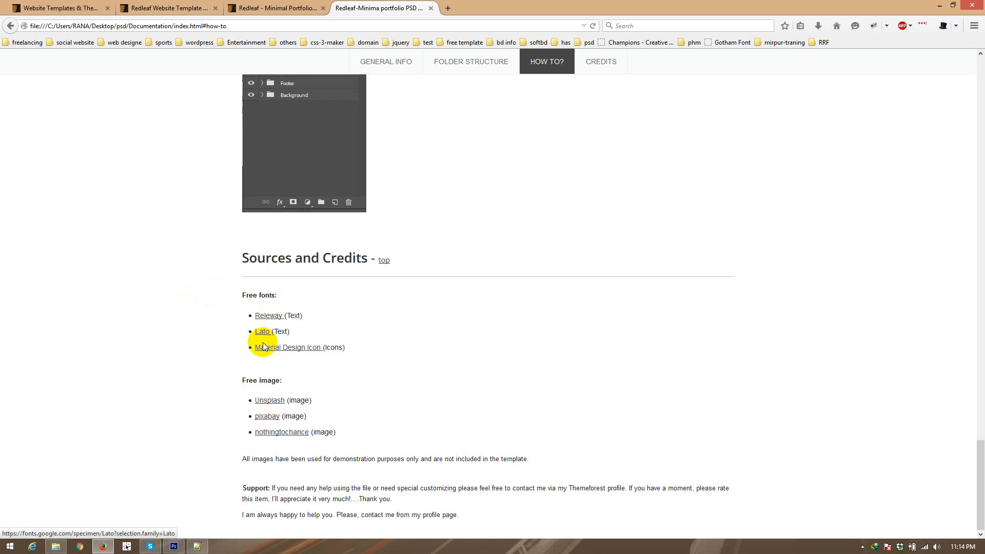
Step: Go back over the How To guidance on editing sections and changing images, ending again at Sources and Credits
{"action": "scroll", "coordinate": [174, 381], "scroll_direction": "up", "scroll_amount": 3}
{"action": "scroll", "coordinate": [175, 376], "scroll_direction": "up", "scroll_amount": 20}
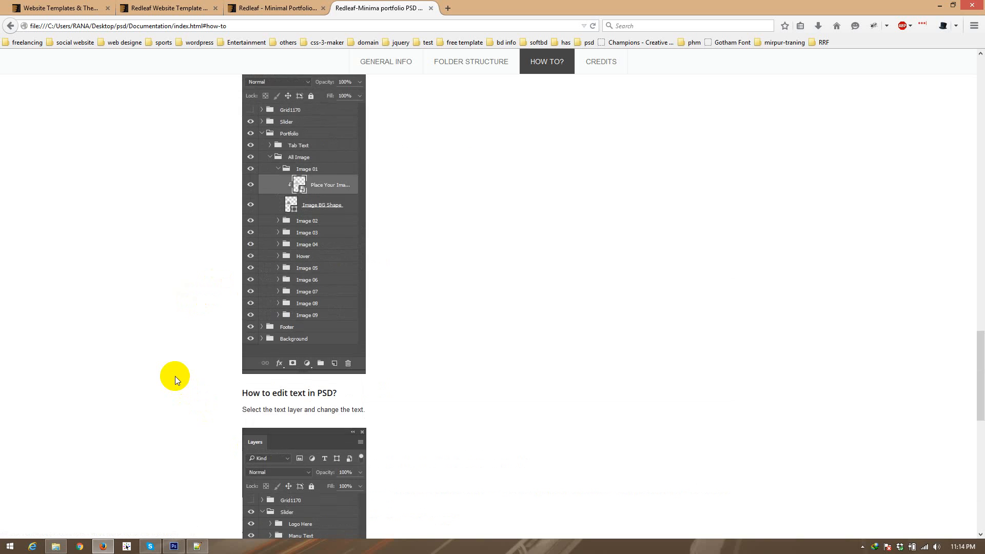
{"action": "scroll", "coordinate": [175, 377], "scroll_direction": "down", "scroll_amount": 10}
{"action": "scroll", "coordinate": [174, 374], "scroll_direction": "down", "scroll_amount": 10}
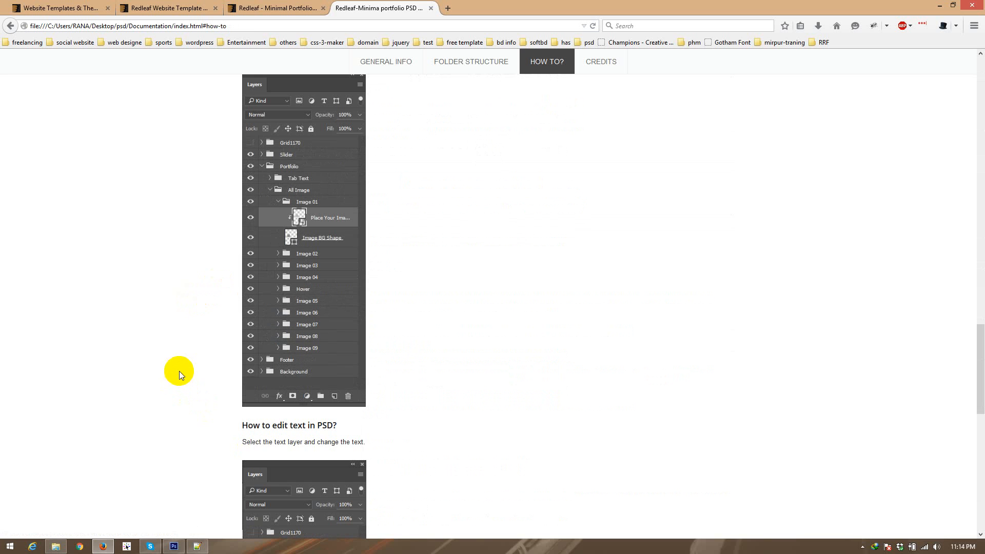
{"action": "scroll", "coordinate": [210, 350], "scroll_direction": "up", "scroll_amount": 10}
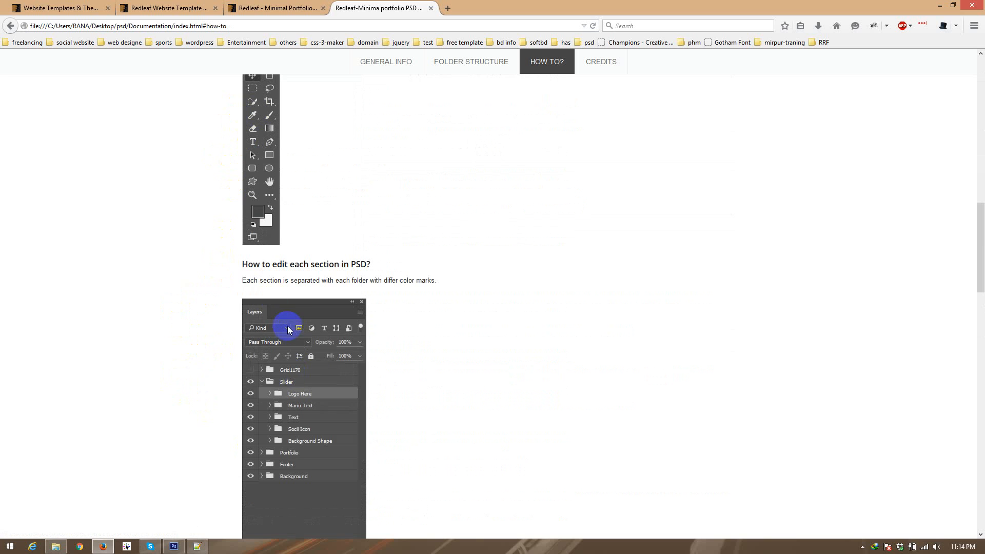
{"action": "scroll", "coordinate": [304, 183], "scroll_direction": "down", "scroll_amount": 4}
{"action": "scroll", "coordinate": [302, 233], "scroll_direction": "down", "scroll_amount": 6}
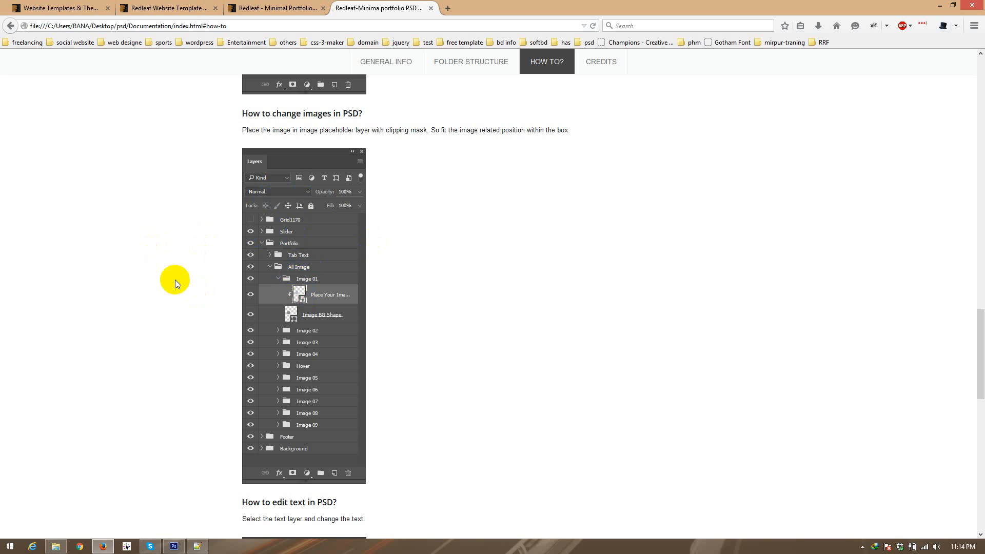
{"action": "scroll", "coordinate": [174, 281], "scroll_direction": "down", "scroll_amount": 15}
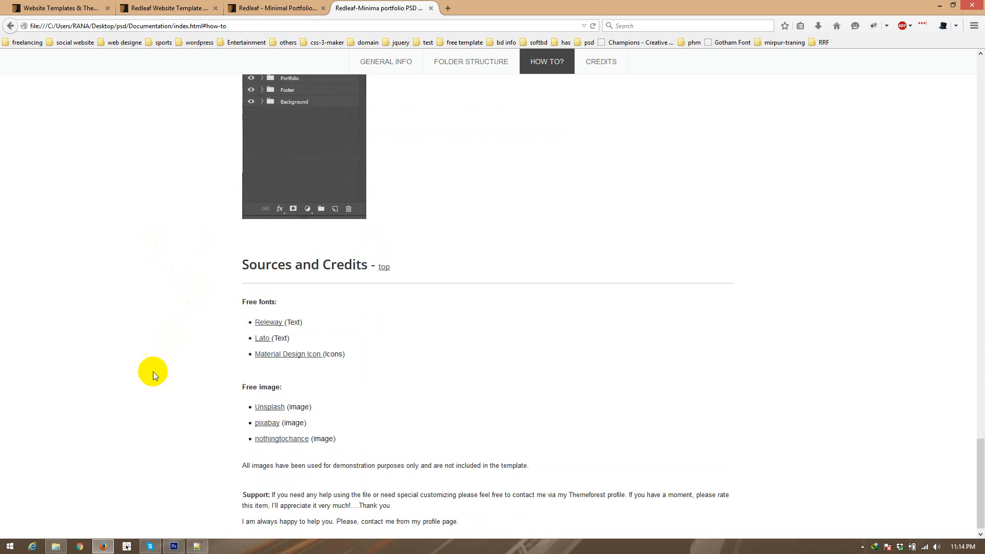
Step: Switch to File Explorer and return to the parent psd folder
{"action": "scroll", "coordinate": [153, 371], "scroll_direction": "up", "scroll_amount": 20}
{"action": "left_click", "coordinate": [56, 547]}
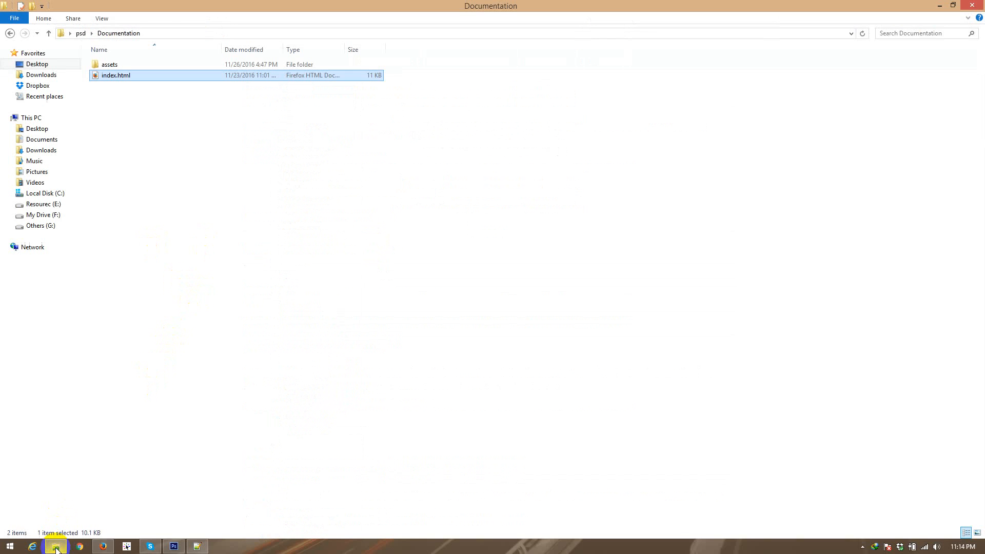
{"action": "left_click", "coordinate": [10, 33]}
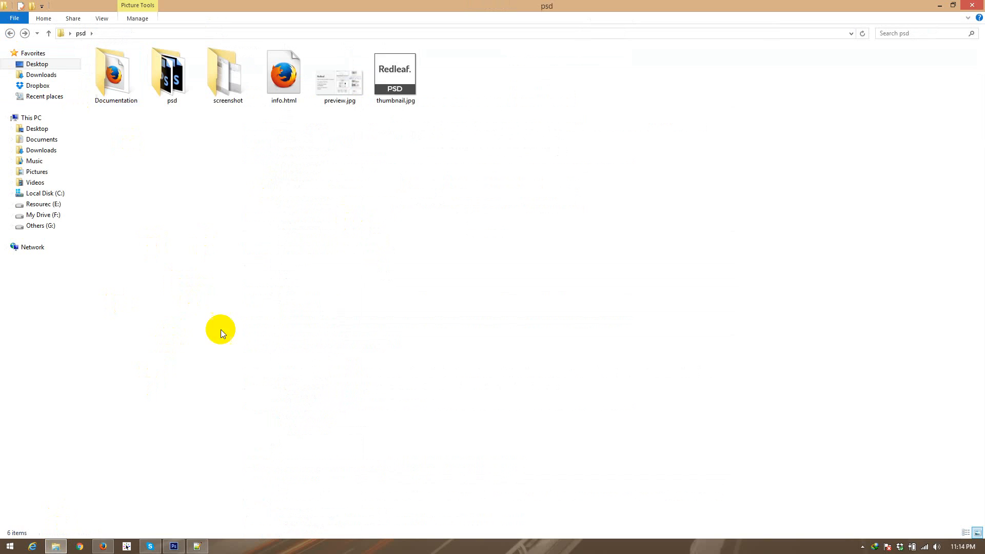
Step: Switch to Firefox, display the Redleaf ThemeForest item page and open its Screenshots gallery
{"action": "left_click", "coordinate": [103, 547]}
{"action": "left_click", "coordinate": [252, 6]}
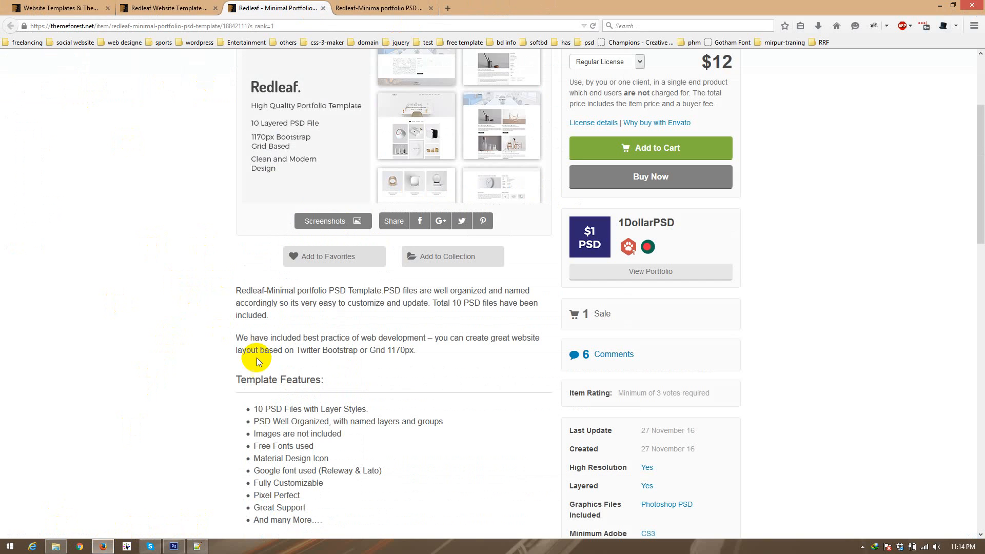
{"action": "left_click", "coordinate": [320, 222]}
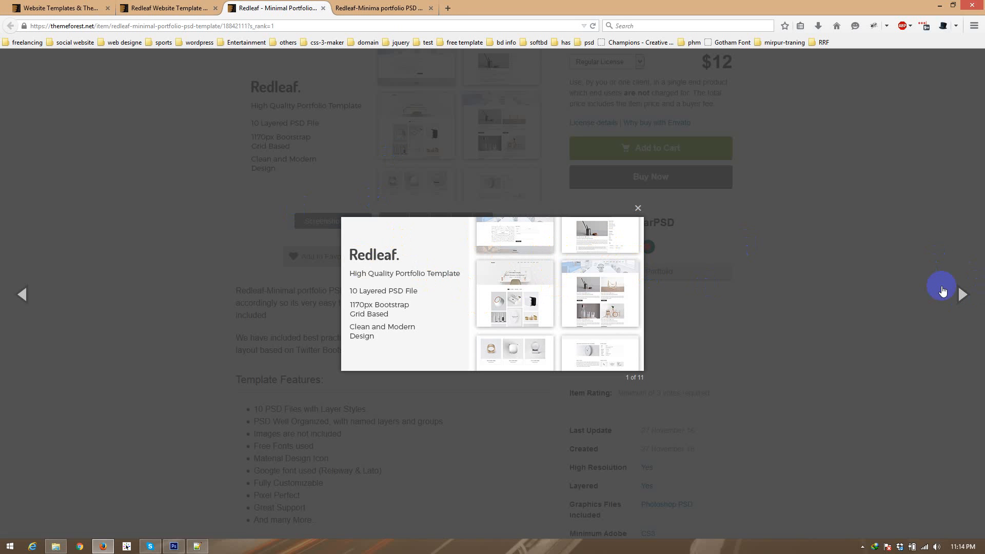
{"action": "left_click", "coordinate": [3, 184]}
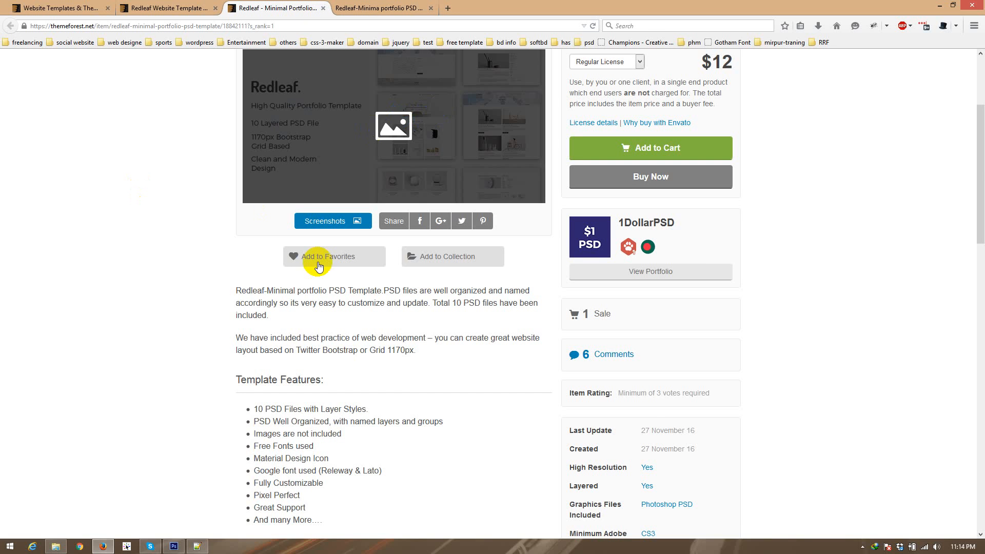
{"action": "left_click", "coordinate": [321, 225]}
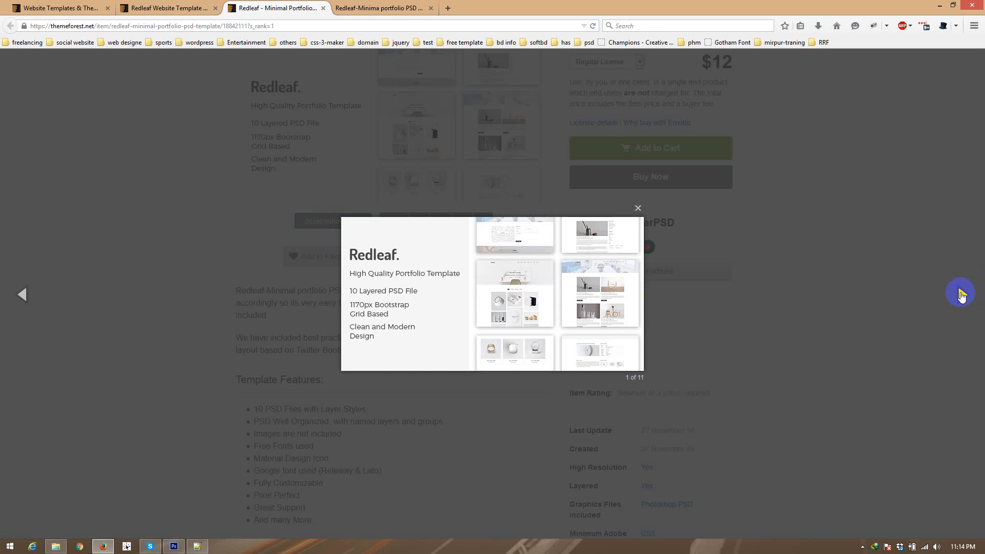
Step: View the first two home page designs in the gallery down to their footers, and close the gallery
{"action": "left_click", "coordinate": [962, 294]}
{"action": "scroll", "coordinate": [402, 288], "scroll_direction": "down", "scroll_amount": 8}
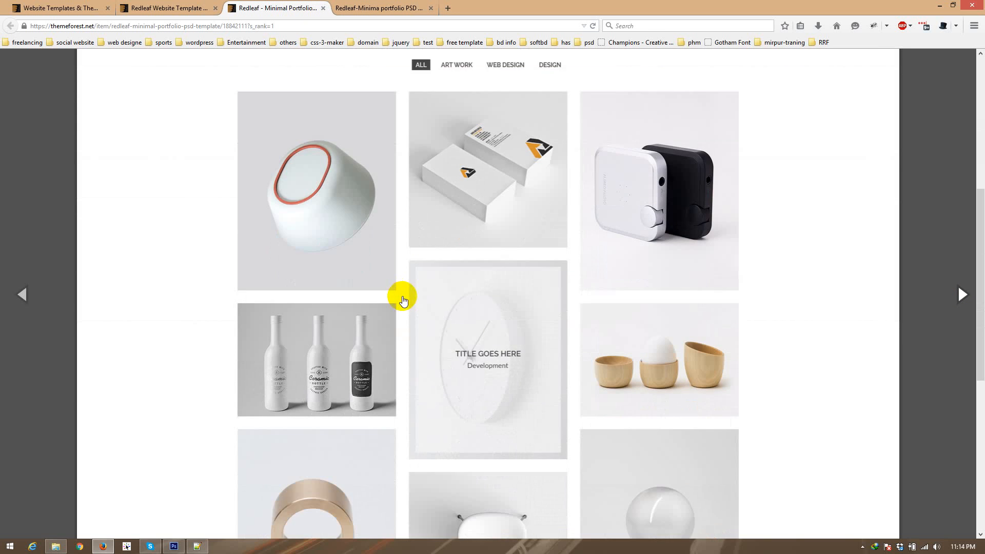
{"action": "scroll", "coordinate": [400, 303], "scroll_direction": "down", "scroll_amount": 3}
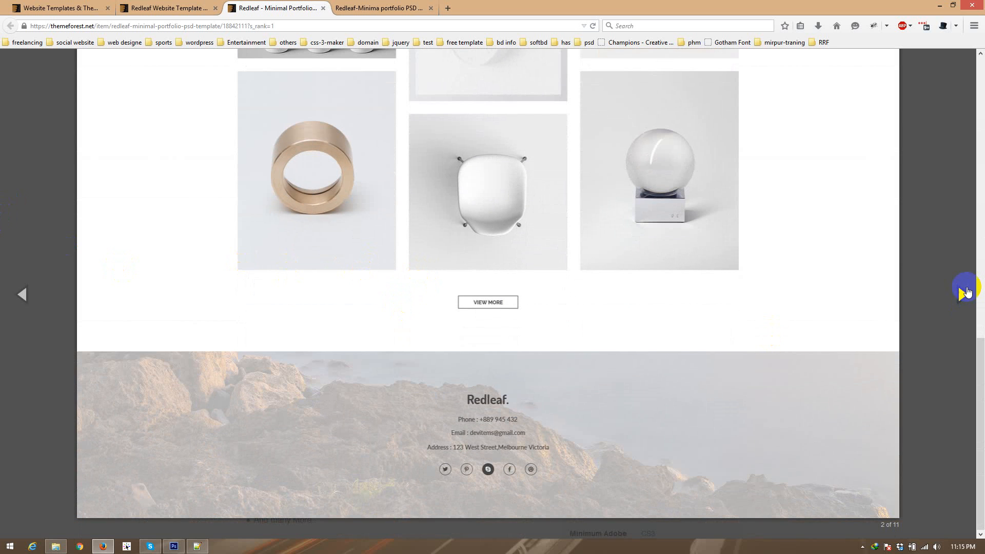
{"action": "left_click", "coordinate": [968, 295]}
{"action": "left_click", "coordinate": [962, 295]}
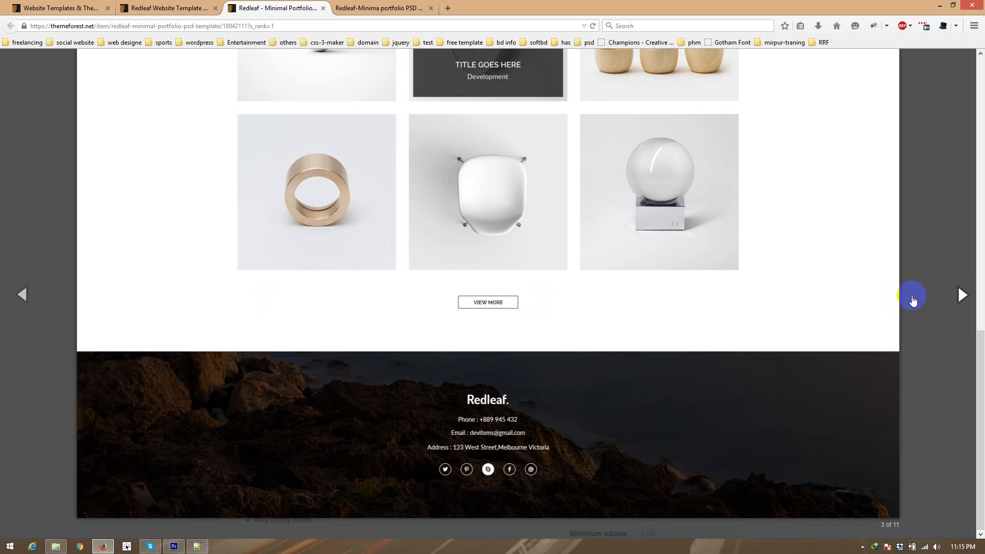
{"action": "left_click", "coordinate": [1, 176]}
Step: Switch to File Explorer and open the screenshot folder
{"action": "left_click", "coordinate": [55, 546]}
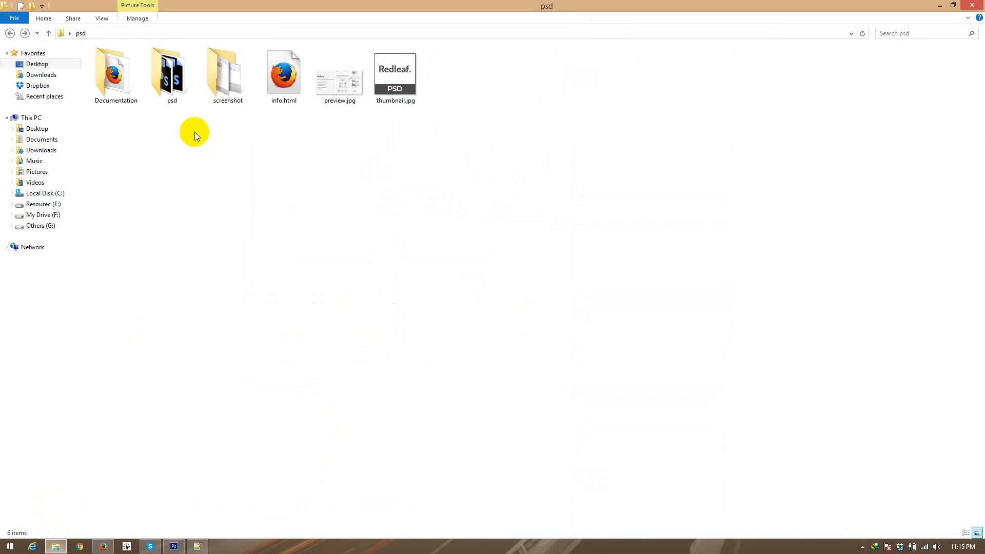
{"action": "left_click", "coordinate": [230, 87]}
{"action": "double_click", "coordinate": [230, 87]}
Step: Go over the numbered page screenshots from 00-privew-image.jpg onward, checking their file names and order
{"action": "left_click", "coordinate": [112, 94]}
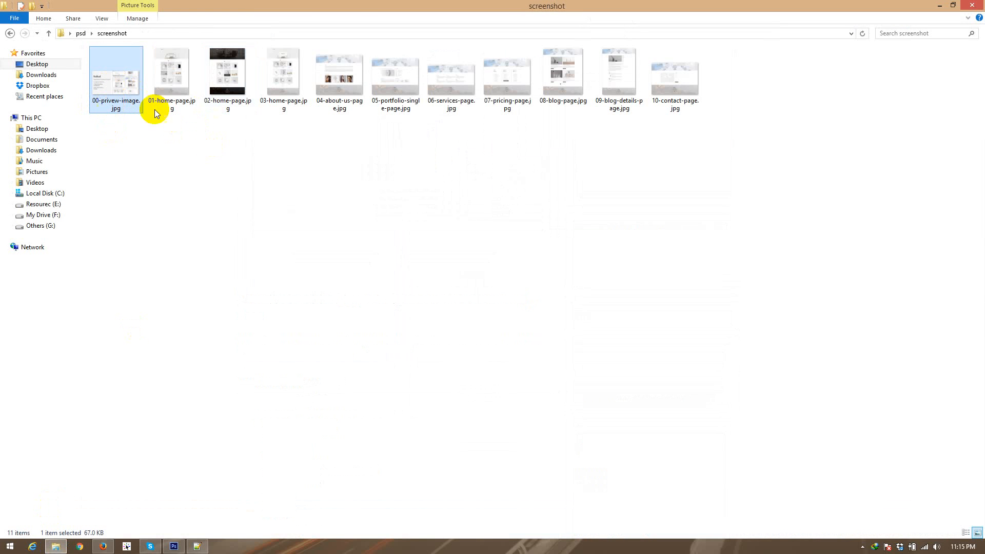
{"action": "left_click", "coordinate": [158, 89]}
{"action": "left_click", "coordinate": [224, 97]}
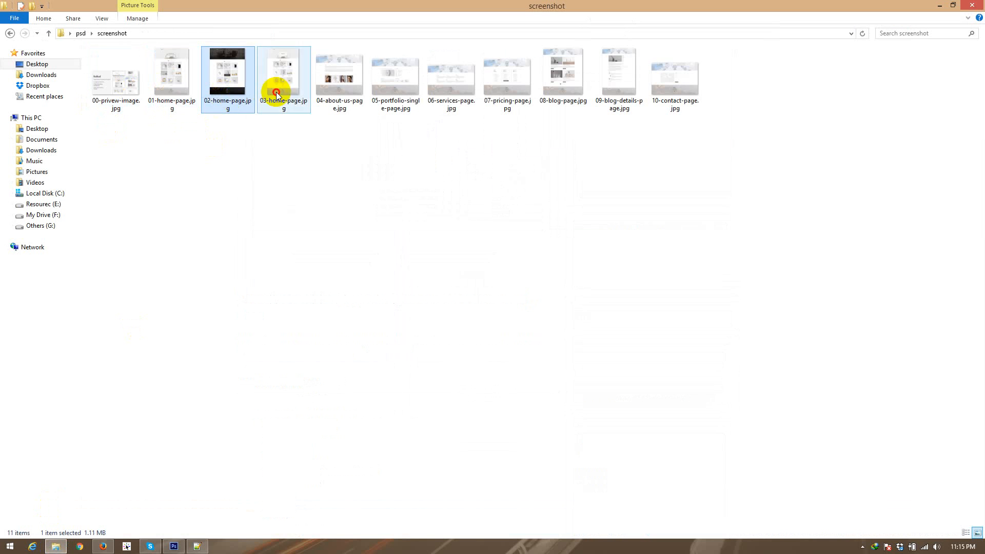
{"action": "left_click", "coordinate": [281, 92]}
{"action": "left_click", "coordinate": [339, 92]}
{"action": "left_click", "coordinate": [398, 92]}
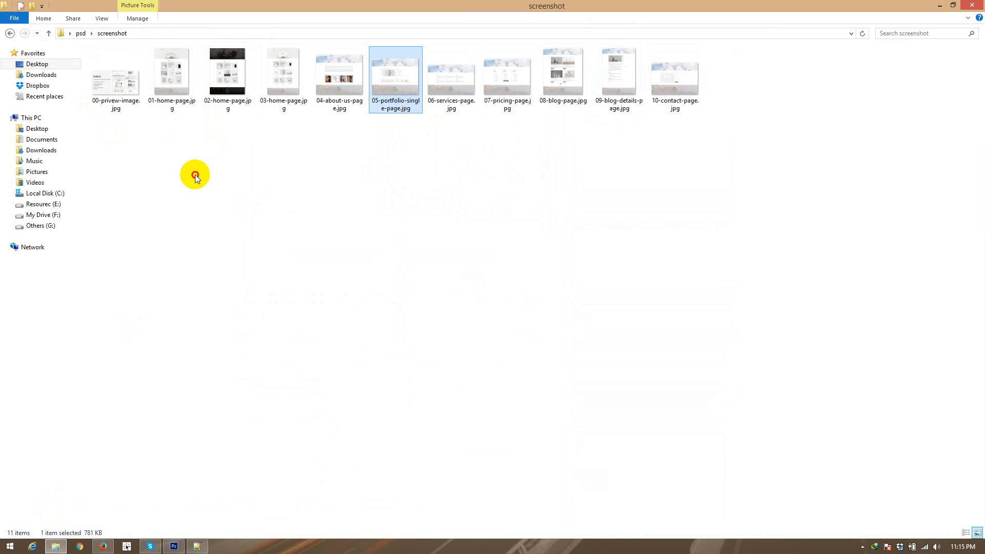
{"action": "left_click", "coordinate": [177, 82]}
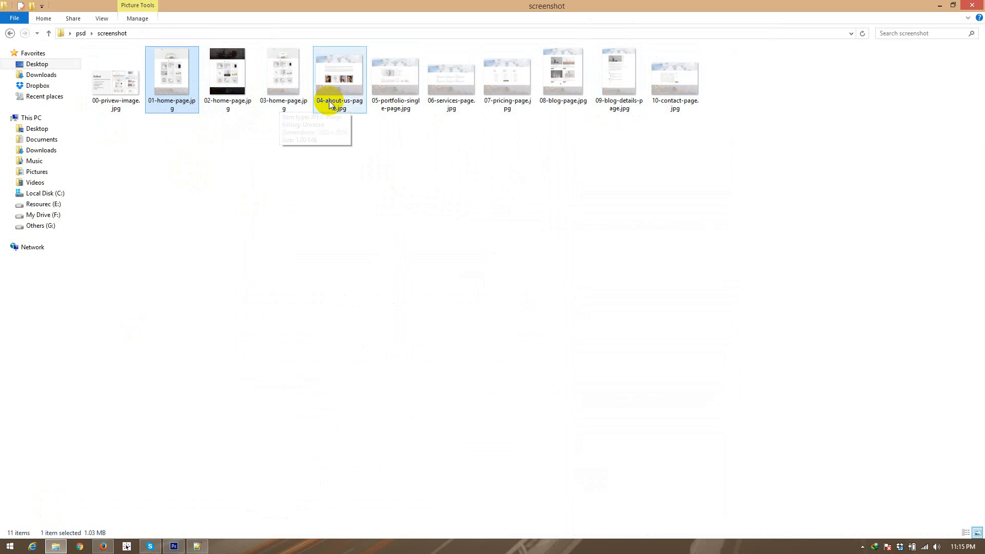
{"action": "left_click", "coordinate": [341, 93]}
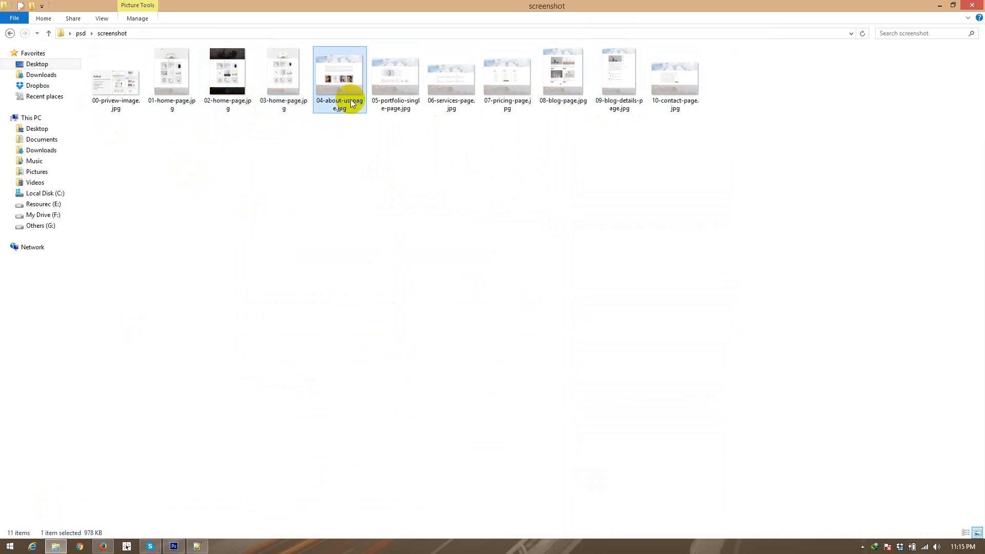
{"action": "left_click", "coordinate": [163, 90]}
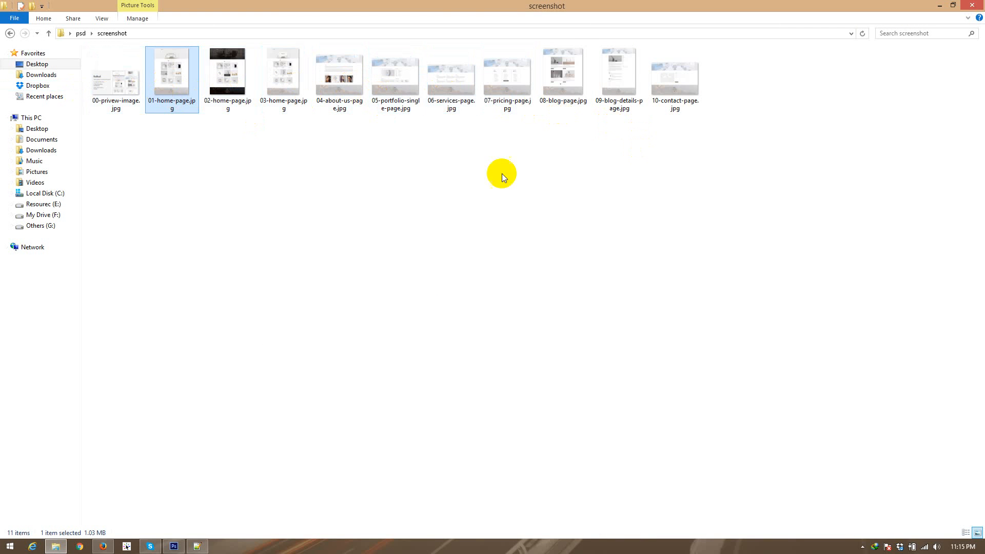
Step: Select the group of page screenshot images, and go back to the parent psd folder
{"action": "left_click", "coordinate": [188, 167]}
{"action": "left_click_drag", "start_coordinate": [779, 114], "coordinate": [99, 108]}
{"action": "left_click", "coordinate": [141, 146]}
{"action": "left_click_drag", "start_coordinate": [753, 113], "coordinate": [153, 92]}
{"action": "left_click", "coordinate": [10, 32]}
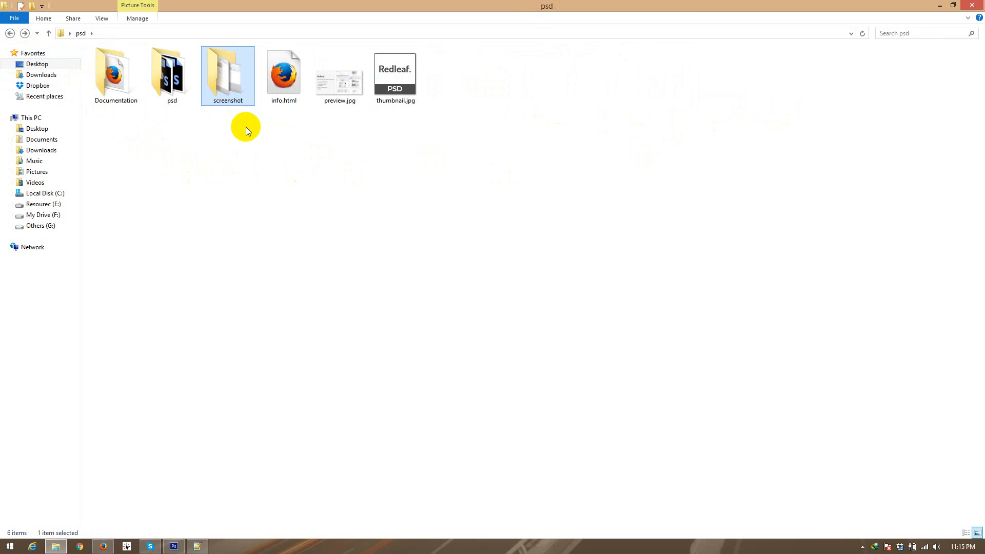
Step: Compress all the page images in the screenshot folder into one zip archive
{"action": "key", "text": "F2"}
{"action": "key", "text": "Escape"}
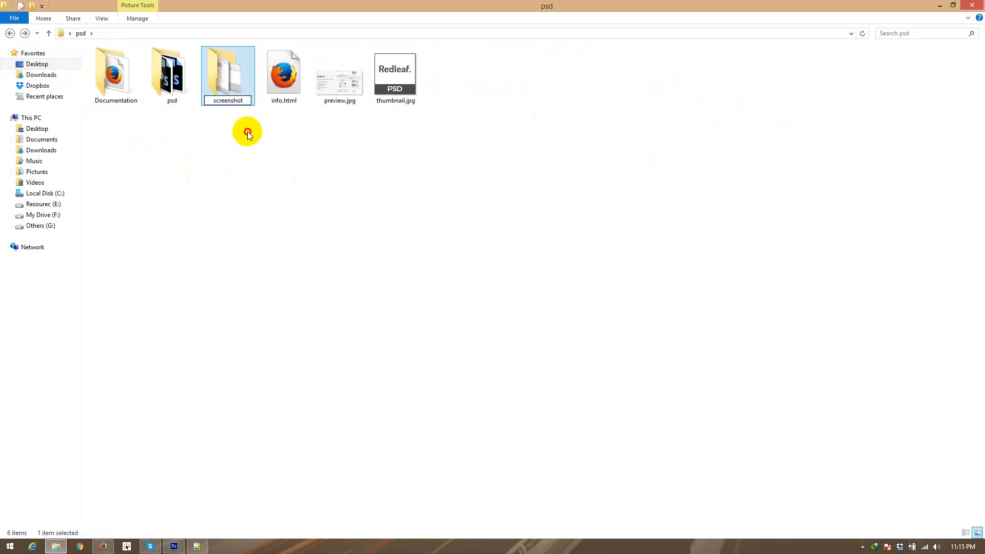
{"action": "double_click", "coordinate": [232, 78]}
{"action": "key", "text": "ctrl+a"}
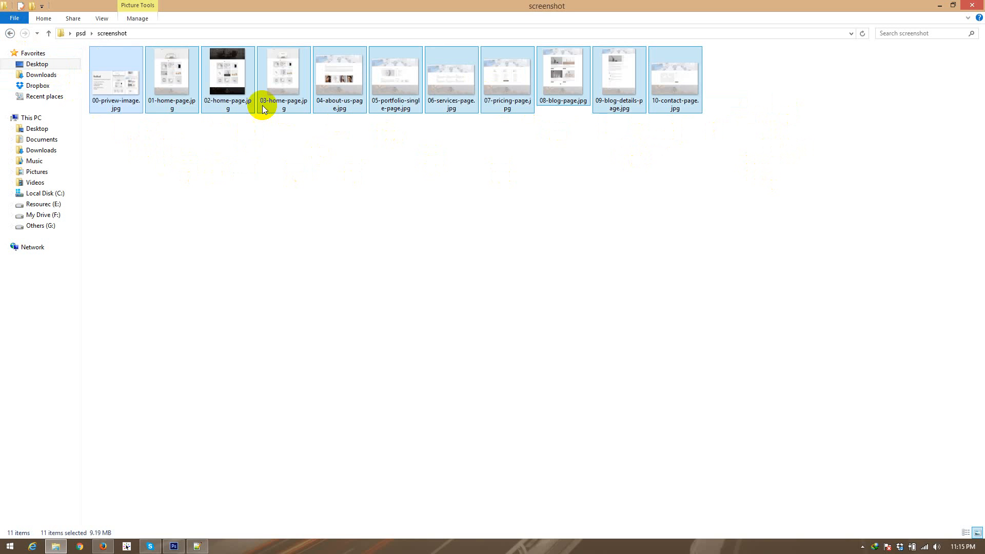
{"action": "right_click", "coordinate": [114, 73]}
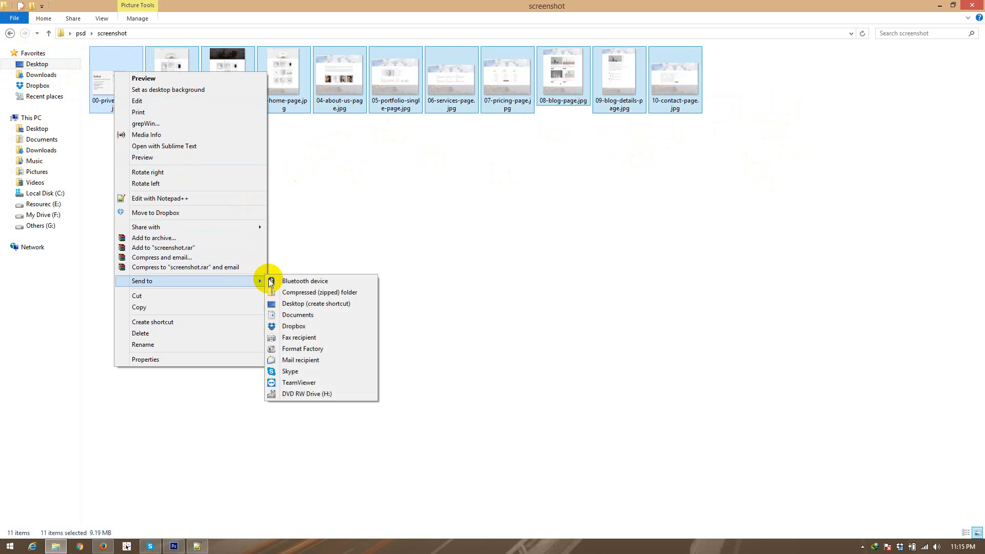
{"action": "left_click", "coordinate": [277, 288]}
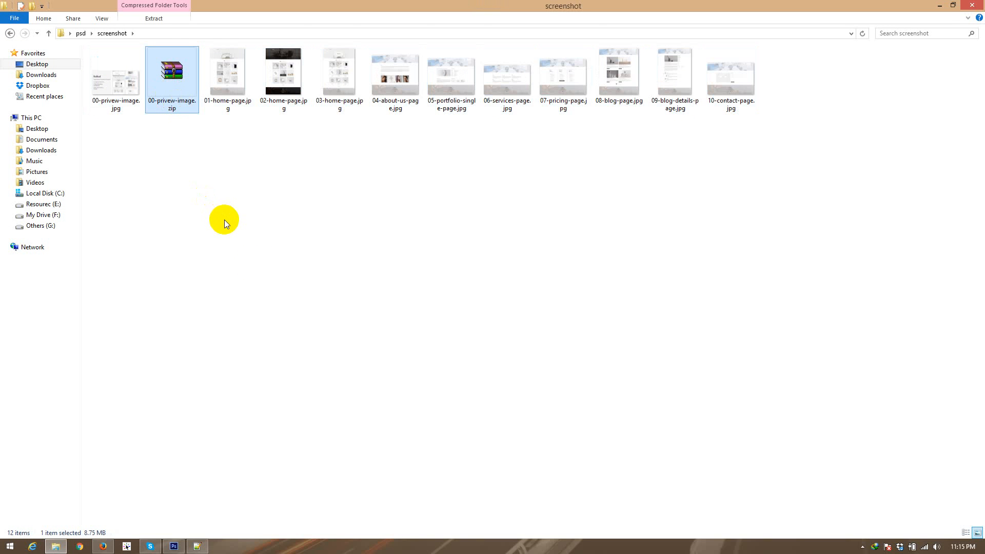
Step: Rename the new image archive as screenshot.zip and move it to the parent psd folder
{"action": "key", "text": "F1"}
{"action": "left_click", "coordinate": [687, 7]}
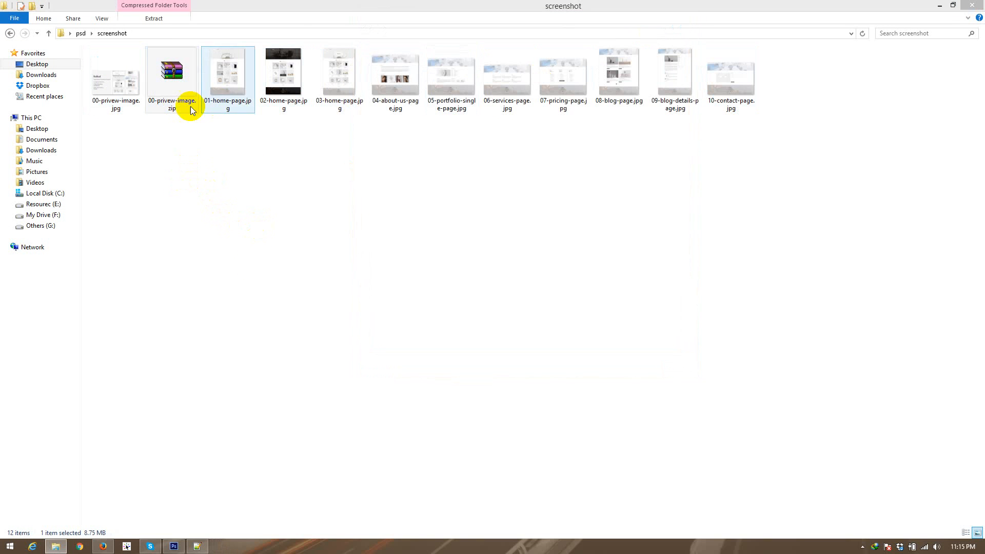
{"action": "key", "text": "F2"}
{"action": "type", "text": "screenshot"}
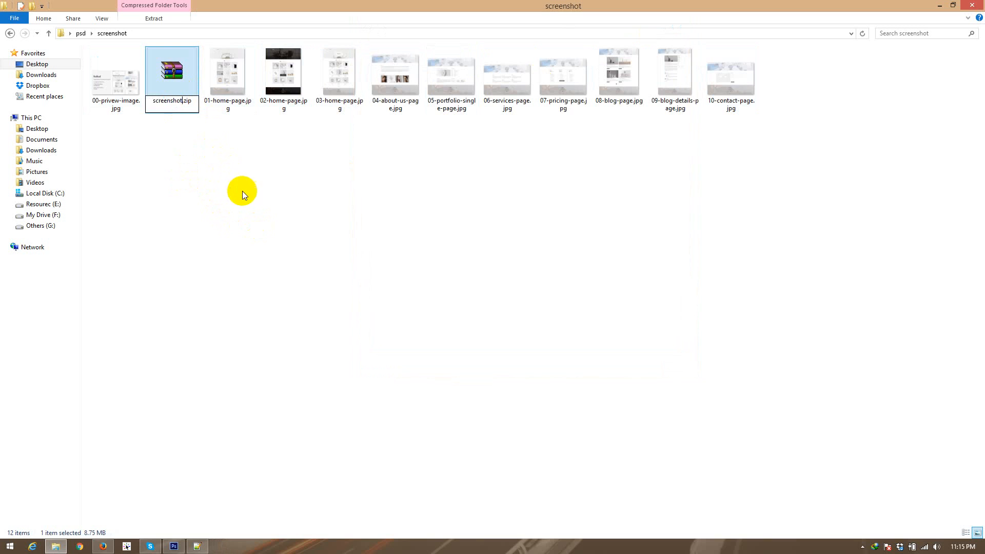
{"action": "key", "text": "Return"}
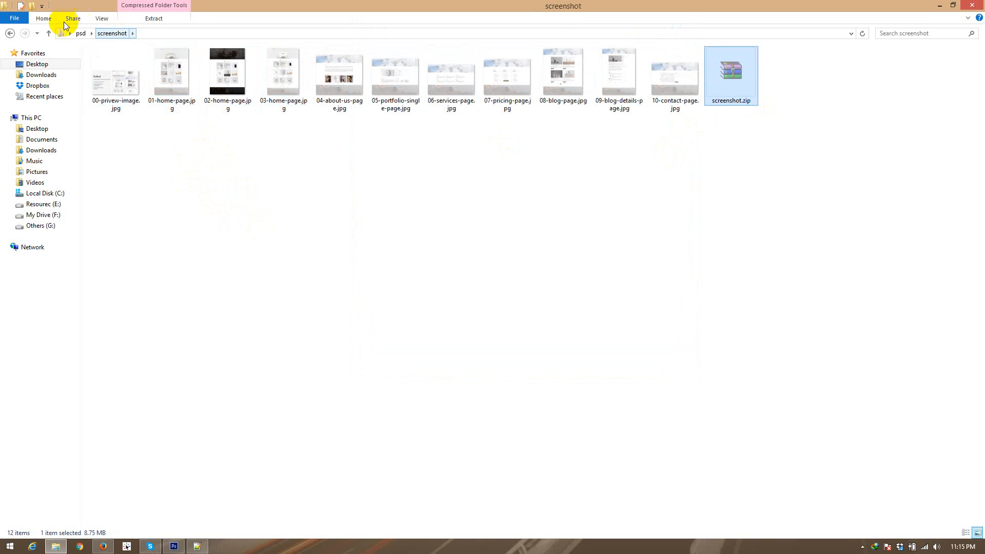
{"action": "left_click", "coordinate": [10, 33]}
{"action": "key", "text": "ctrl+v"}
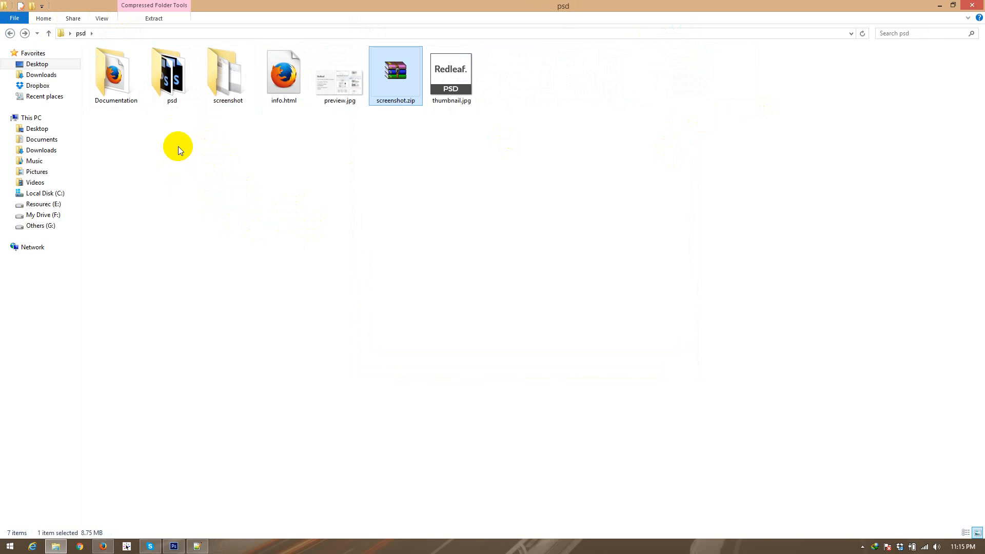
Step: Go over thumbnail.jpg and screenshot.zip in the psd folder
{"action": "left_click", "coordinate": [461, 95]}
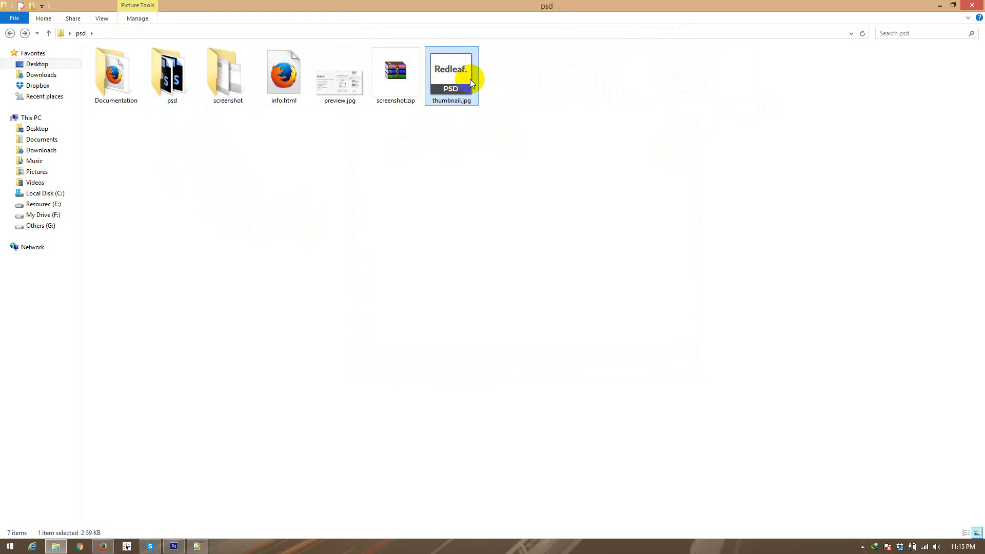
{"action": "left_click", "coordinate": [380, 90]}
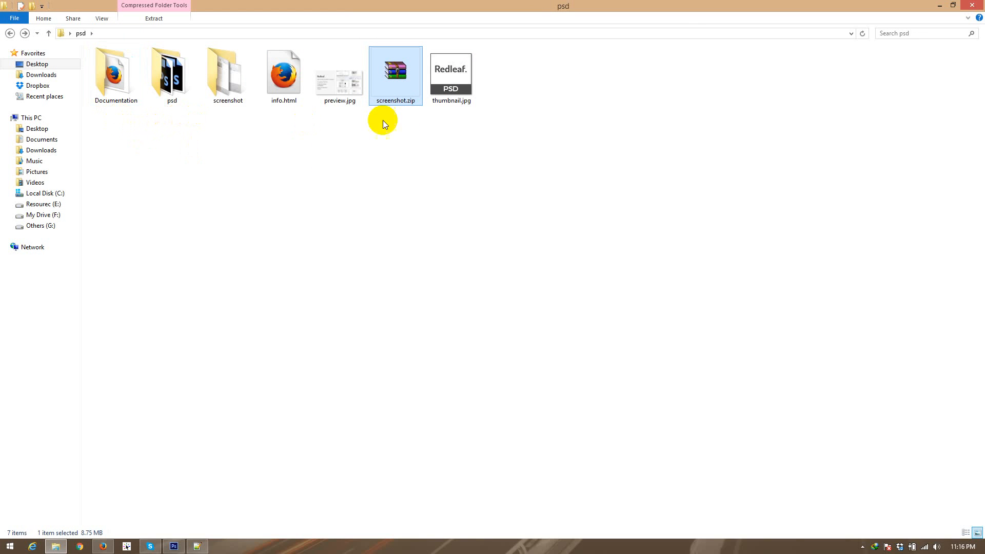
{"action": "left_click_drag", "start_coordinate": [484, 92], "coordinate": [354, 84]}
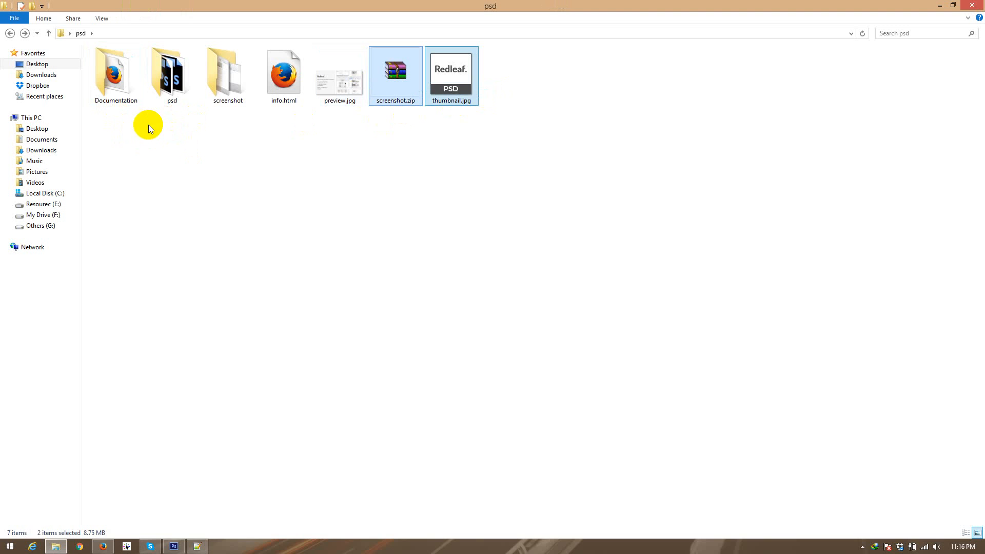
Step: Compress the Documentation and psd folders together into one zip archive
{"action": "left_click_drag", "start_coordinate": [173, 114], "coordinate": [99, 81]}
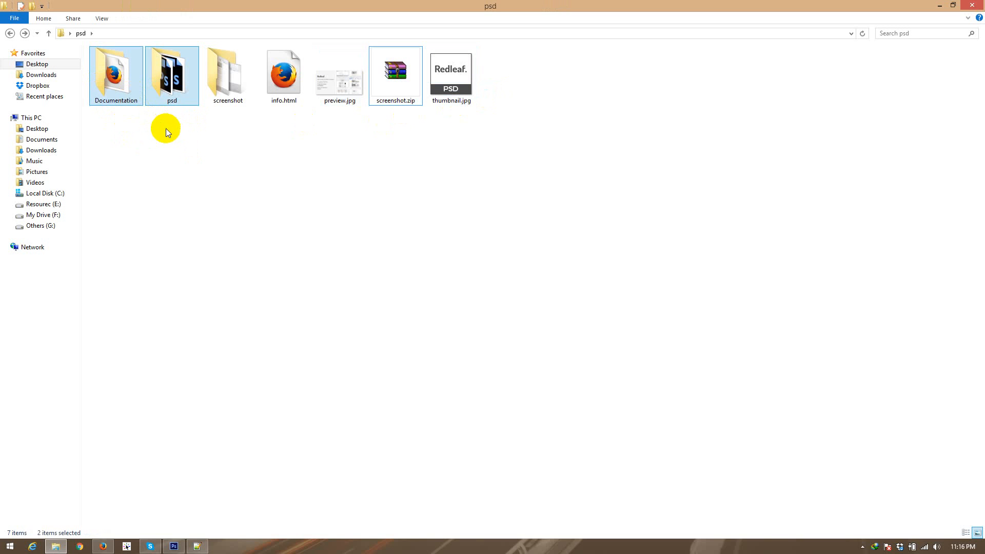
{"action": "left_click", "coordinate": [154, 117]}
{"action": "left_click_drag", "start_coordinate": [174, 114], "coordinate": [107, 72]}
{"action": "right_click", "coordinate": [107, 73]}
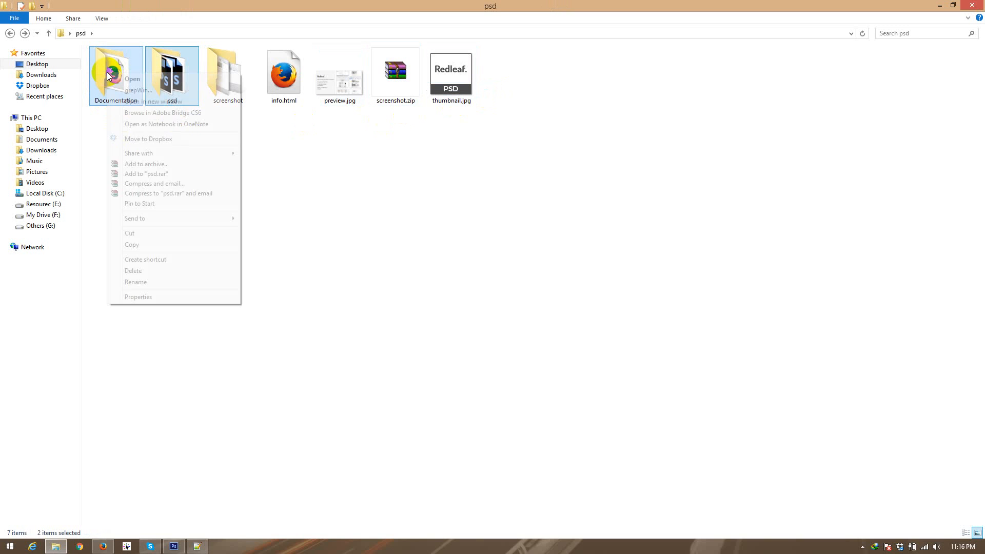
{"action": "left_click", "coordinate": [258, 228]}
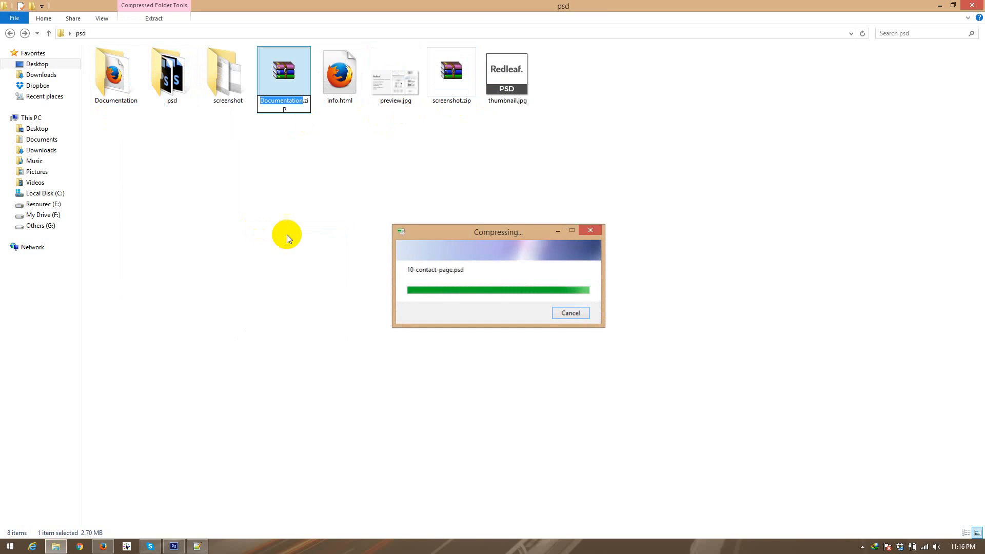
Step: Name the new archive of both folders redleaf-minimal-psd-template.zip
{"action": "type", "text": "re"}
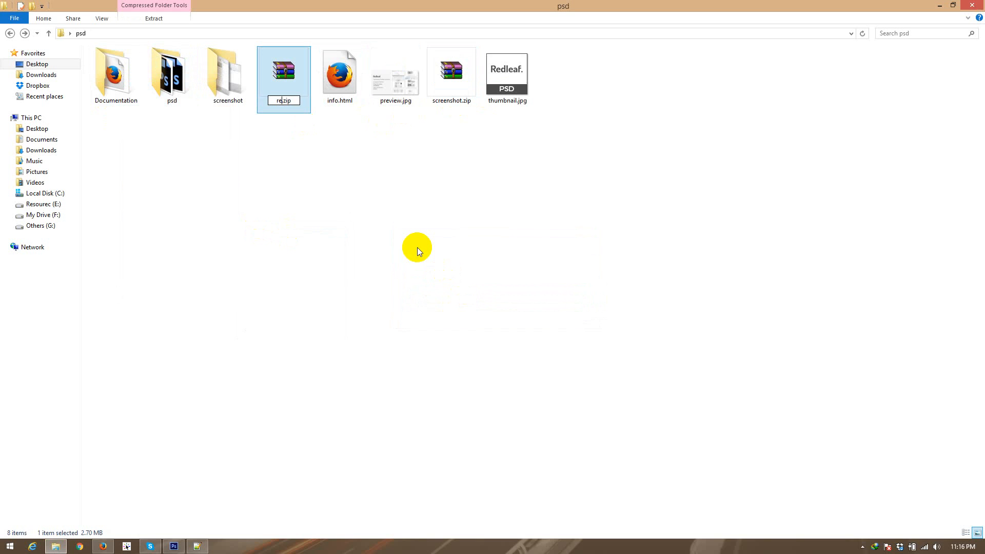
{"action": "type", "text": "dleaf-minimal-psd-t"}
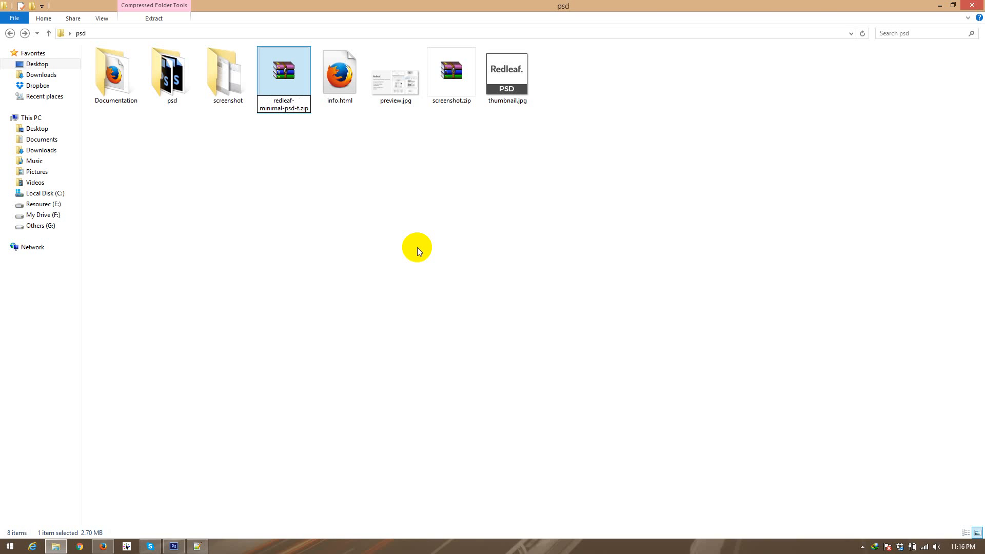
{"action": "type", "text": "emplate"}
{"action": "left_click", "coordinate": [295, 152]}
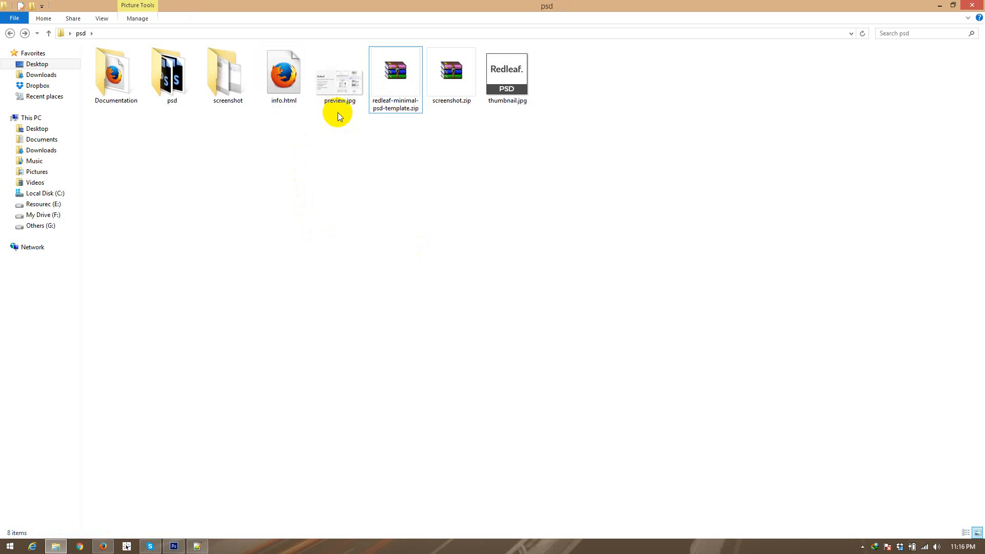
Step: Go over the Documentation and psd folders and the upload files: redleaf-minimal-psd-template.zip, screenshot.zip and thumbnail.jpg
{"action": "left_click_drag", "start_coordinate": [183, 121], "coordinate": [105, 77]}
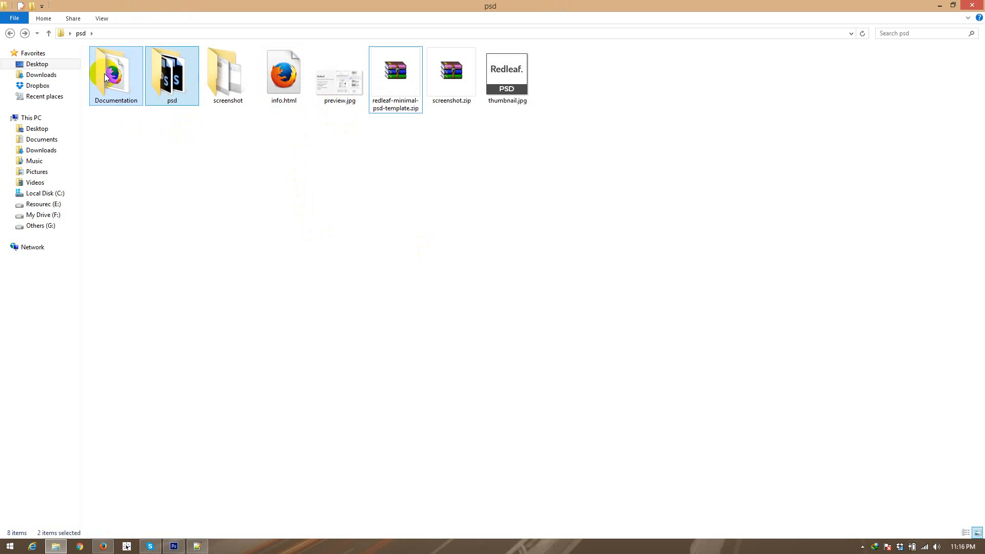
{"action": "left_click", "coordinate": [110, 77]}
{"action": "left_click", "coordinate": [169, 81]}
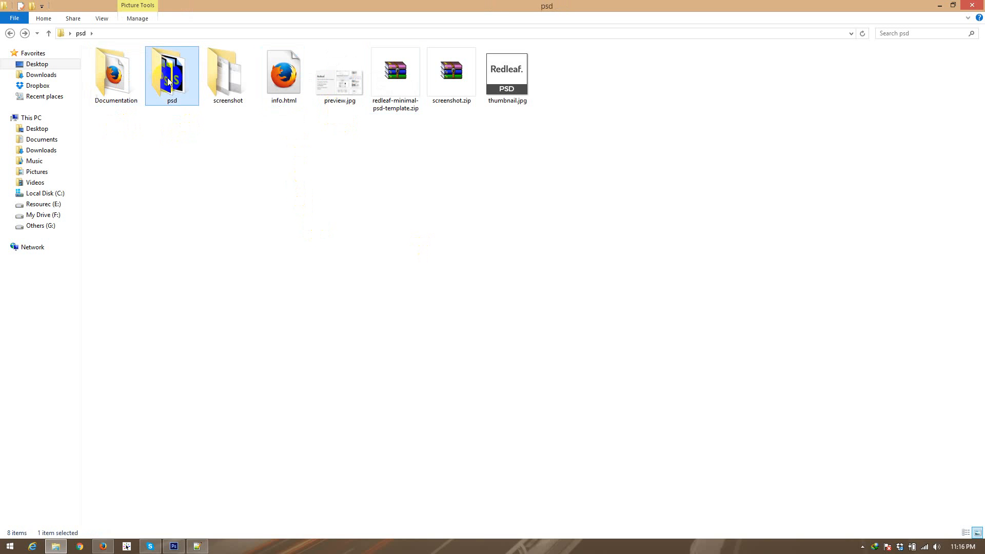
{"action": "left_click", "coordinate": [125, 93], "text": "ctrl"}
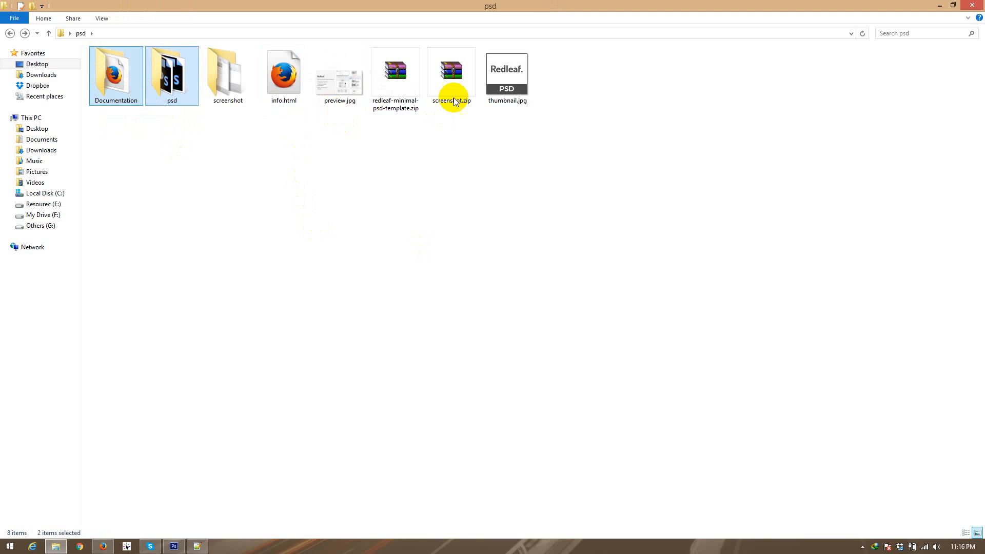
{"action": "left_click", "coordinate": [384, 88]}
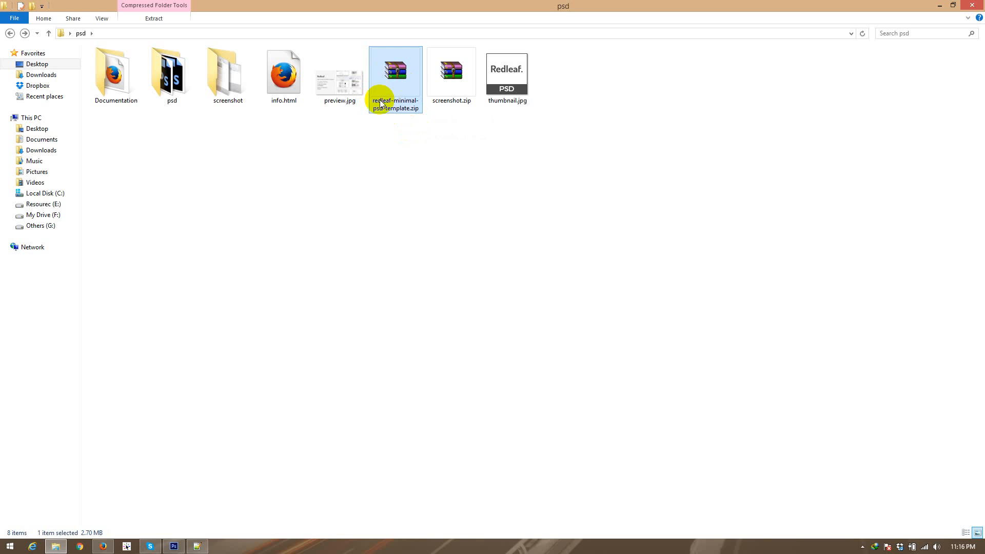
{"action": "left_click_drag", "start_coordinate": [578, 90], "coordinate": [454, 79]}
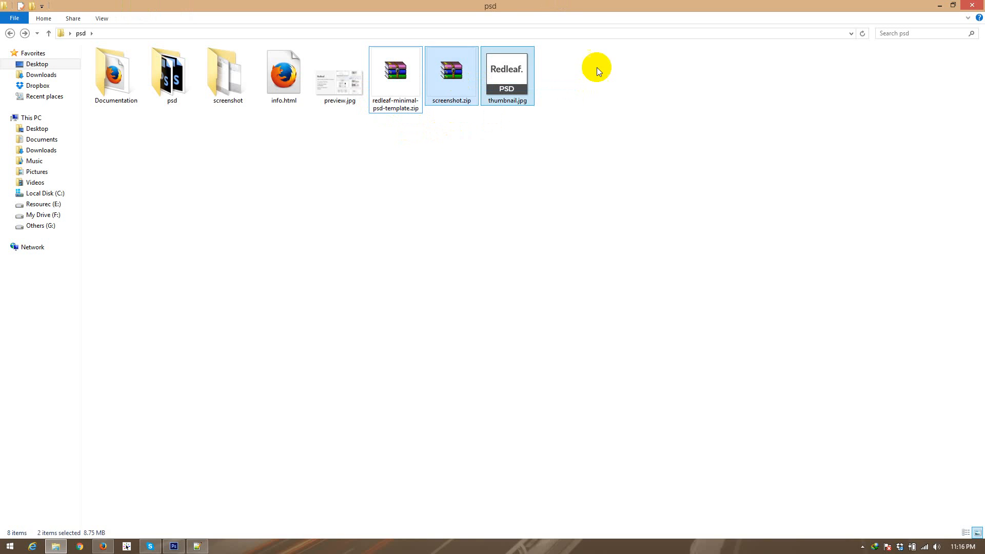
{"action": "left_click_drag", "start_coordinate": [602, 66], "coordinate": [392, 66]}
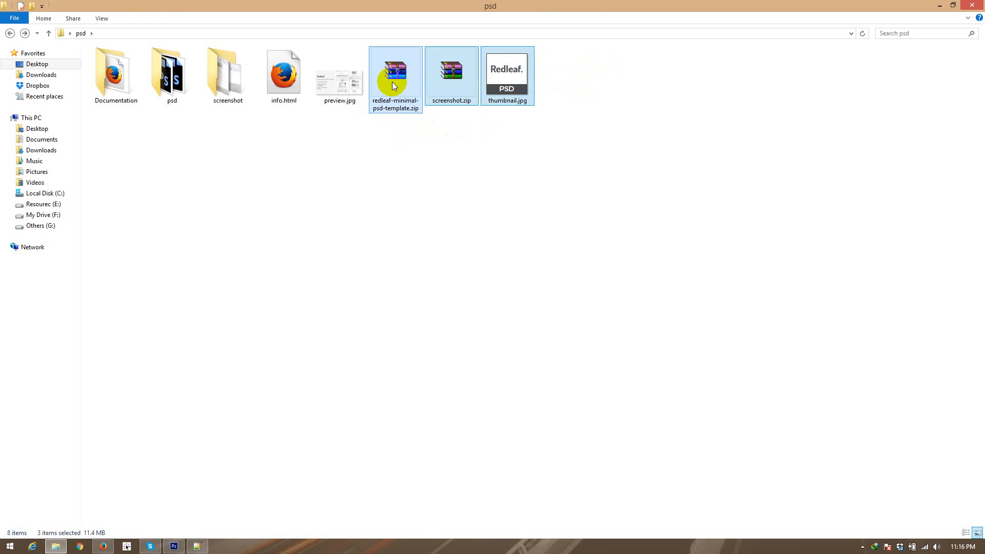
{"action": "left_click", "coordinate": [395, 156]}
Step: Check the contents of redleaf-minimal-psd-template.zip, including the files in its psd folder, and close the archive
{"action": "left_click", "coordinate": [392, 90]}
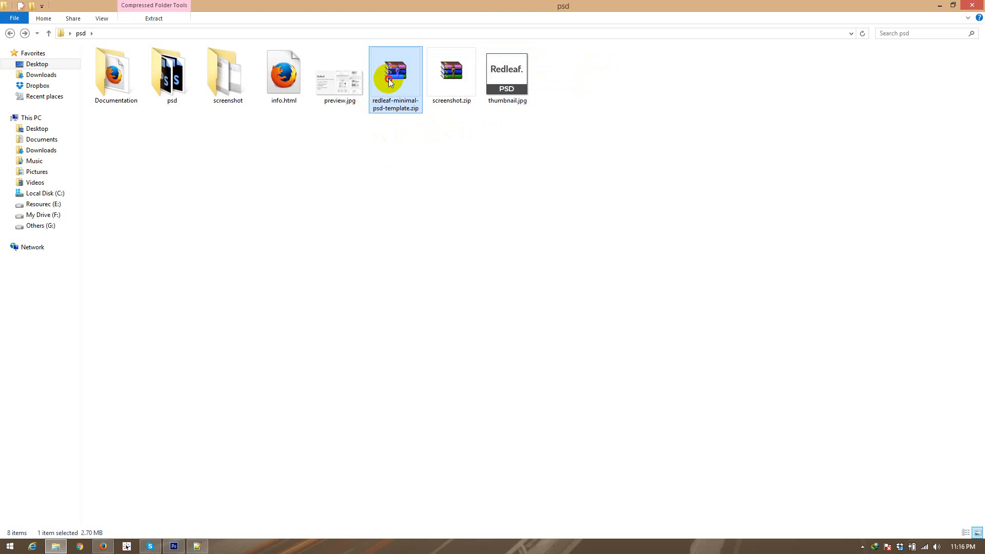
{"action": "double_click", "coordinate": [389, 79]}
{"action": "left_click", "coordinate": [253, 220]}
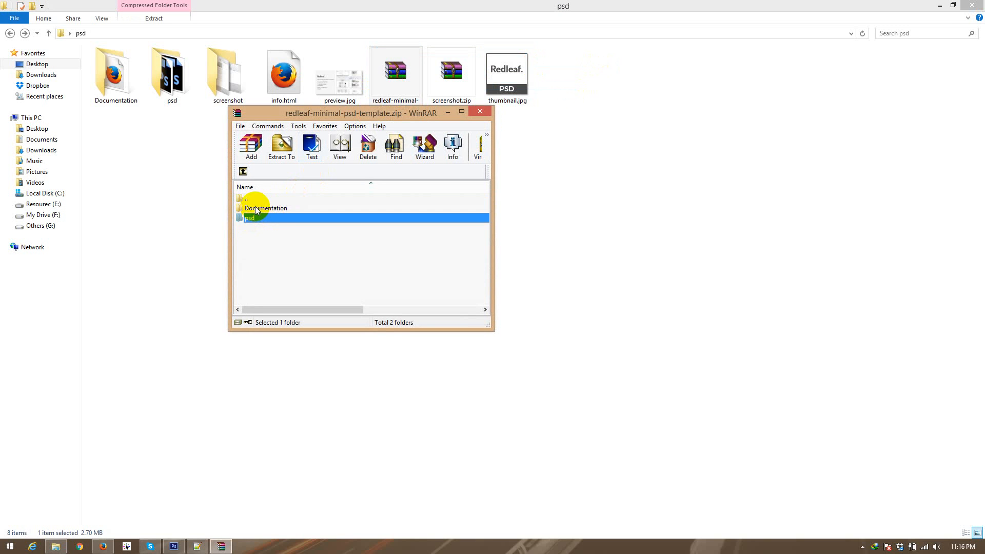
{"action": "double_click", "coordinate": [253, 218]}
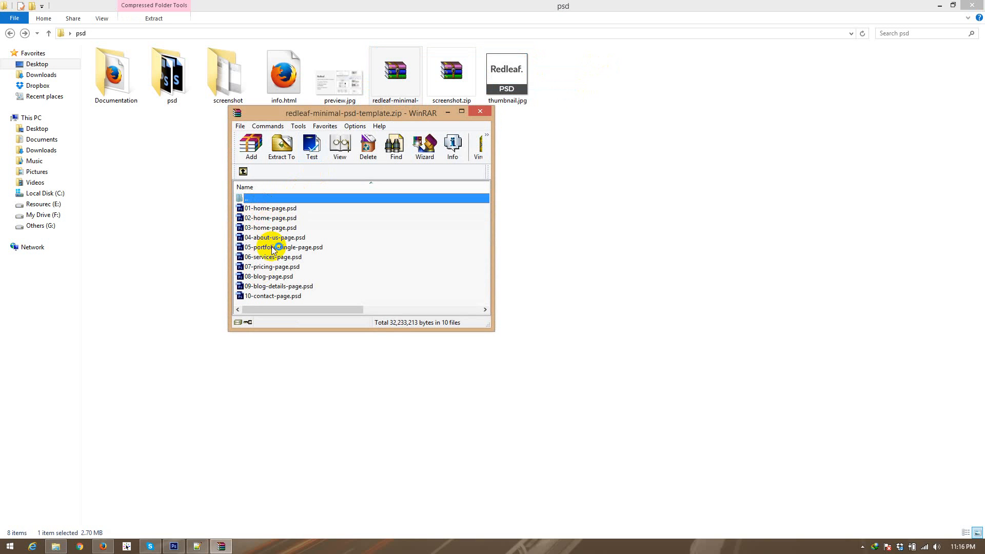
{"action": "left_click", "coordinate": [480, 111]}
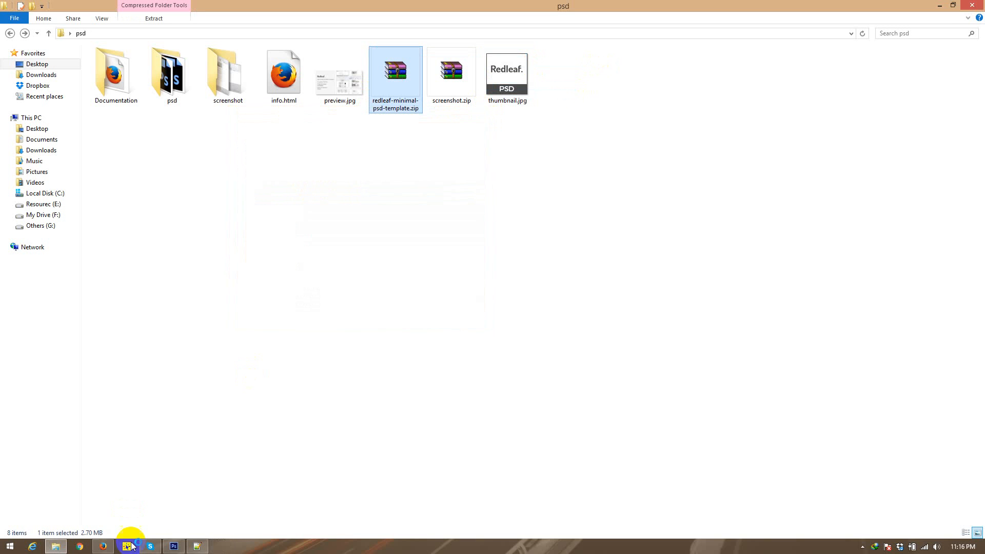
Step: Switch to Photoshop and look over the page layout of 01-home-page.psd
{"action": "left_click", "coordinate": [179, 547]}
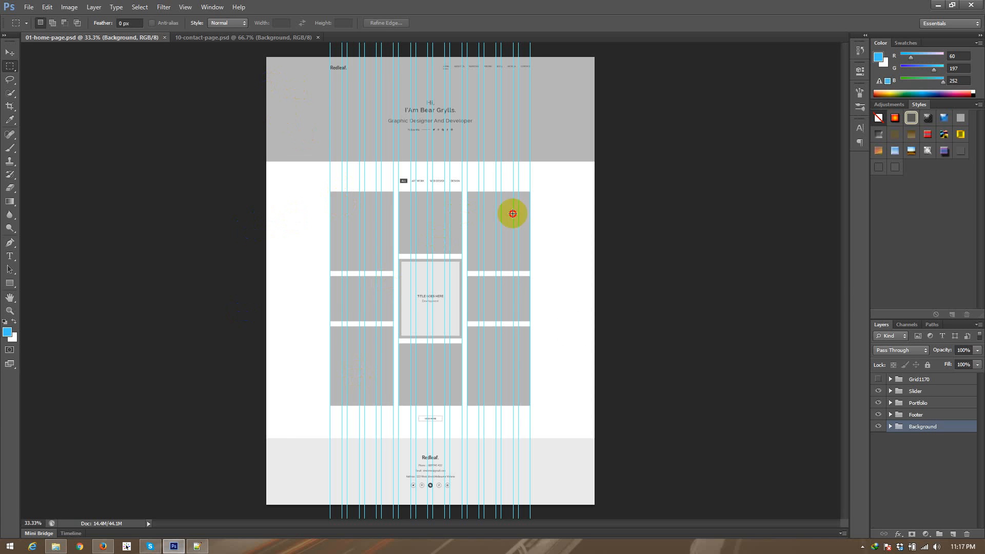
{"action": "left_click_drag", "start_coordinate": [512, 213], "coordinate": [577, 422]}
{"action": "left_click", "coordinate": [565, 431]}
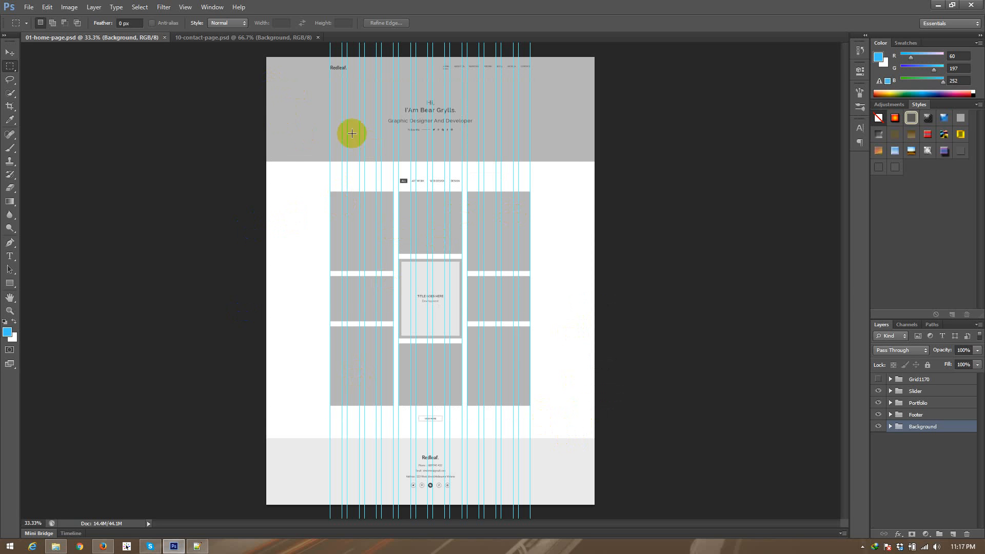
{"action": "left_click_drag", "start_coordinate": [295, 79], "coordinate": [558, 423]}
{"action": "left_click", "coordinate": [566, 410]}
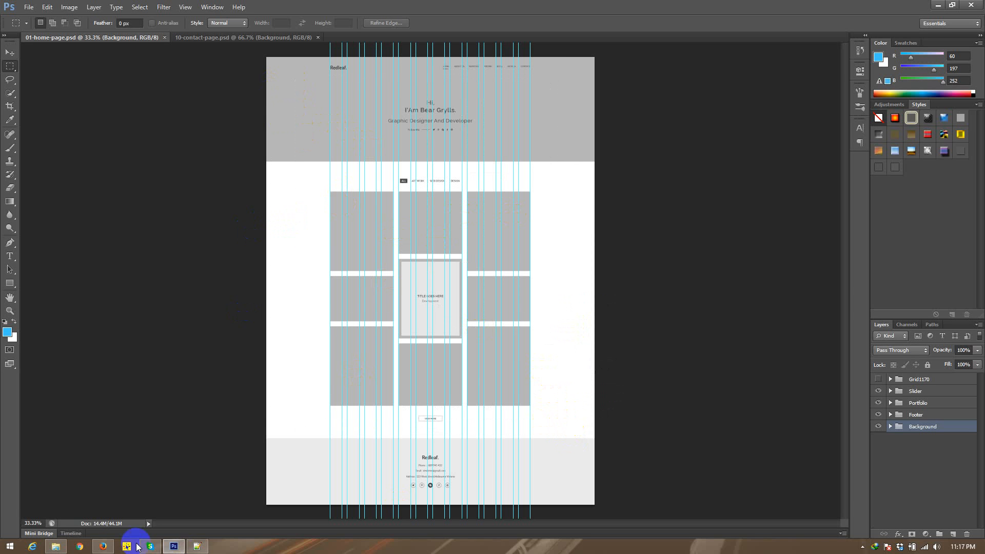
Step: Switch to Firefox, open the ThemeForest upload page and start a new upload in the PSD Templates category
{"action": "left_click", "coordinate": [103, 546]}
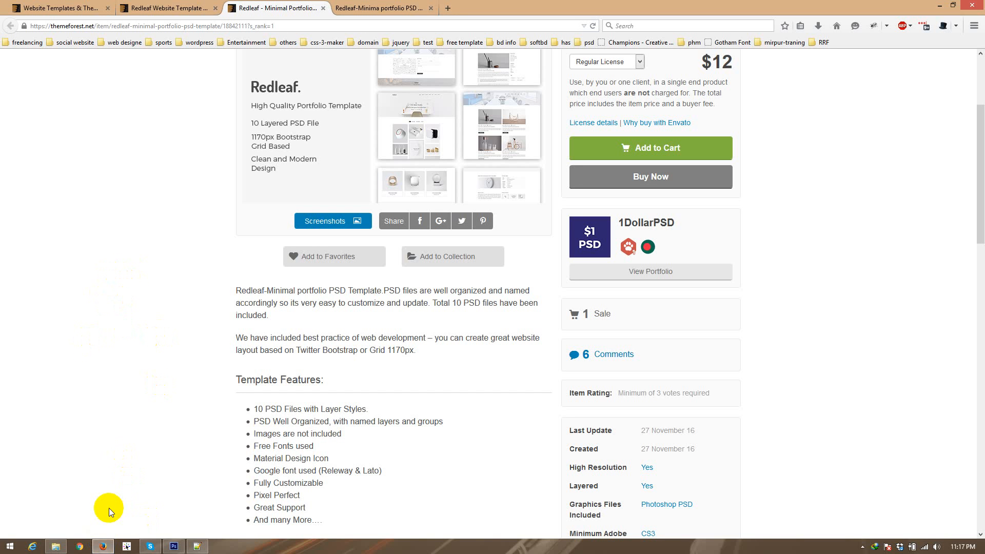
{"action": "left_click", "coordinate": [56, 8]}
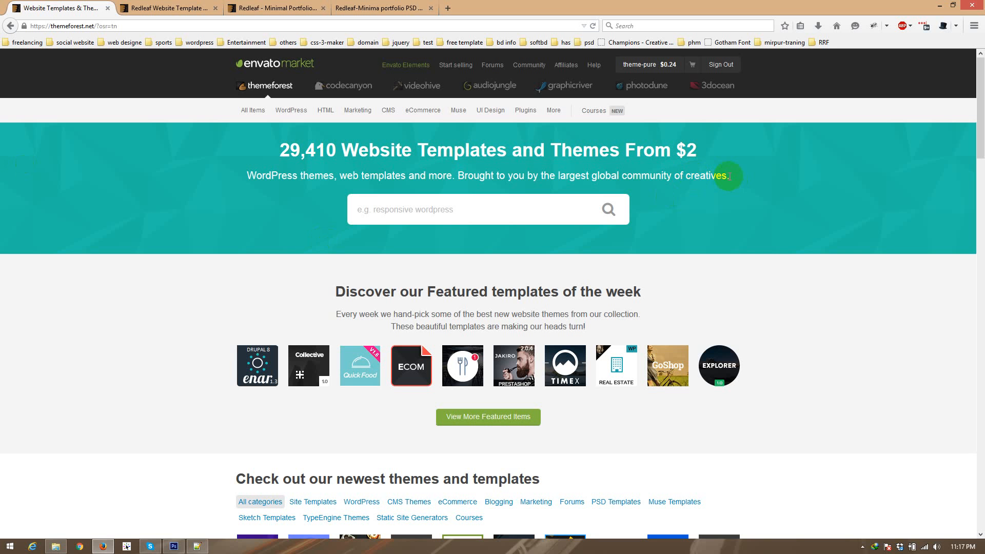
{"action": "left_click", "coordinate": [645, 66]}
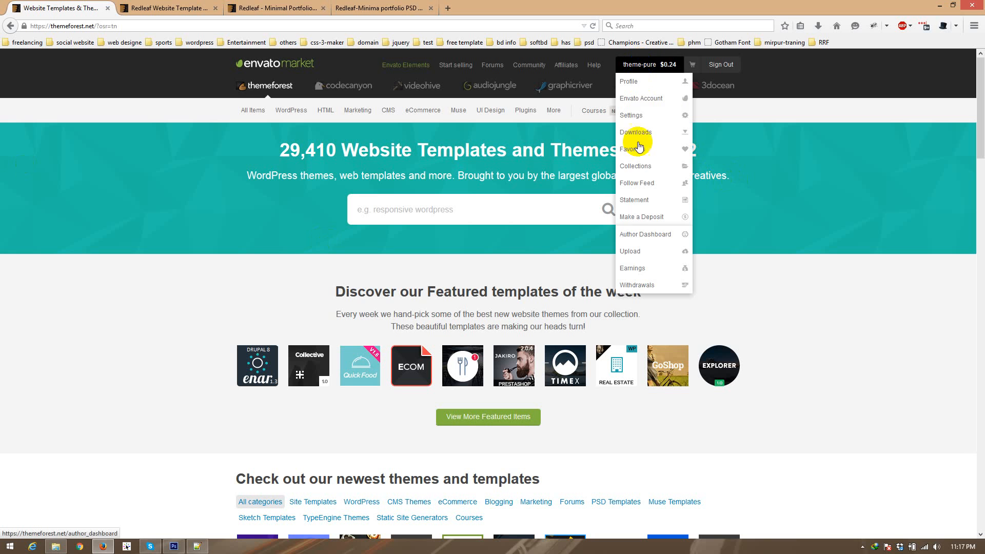
{"action": "left_click", "coordinate": [637, 250]}
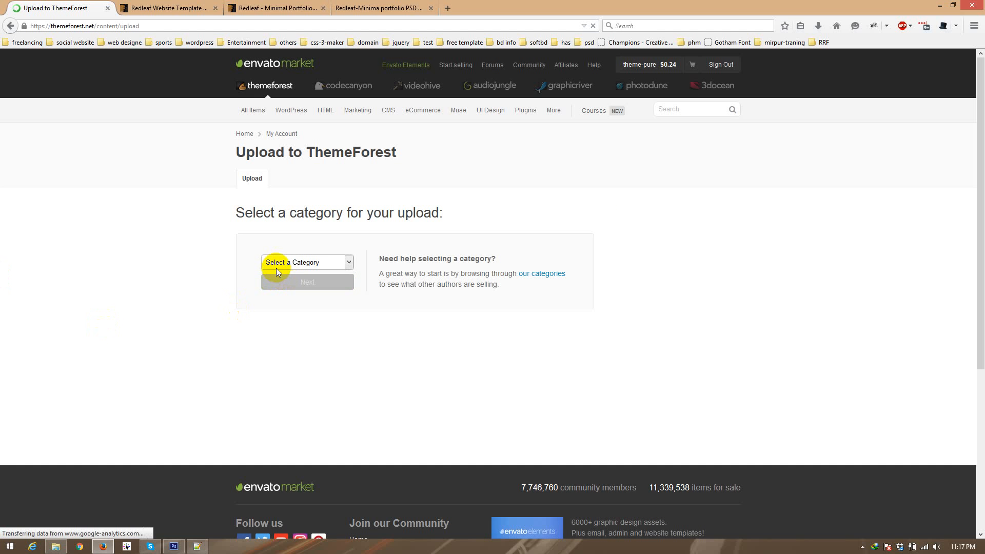
{"action": "left_click", "coordinate": [282, 264]}
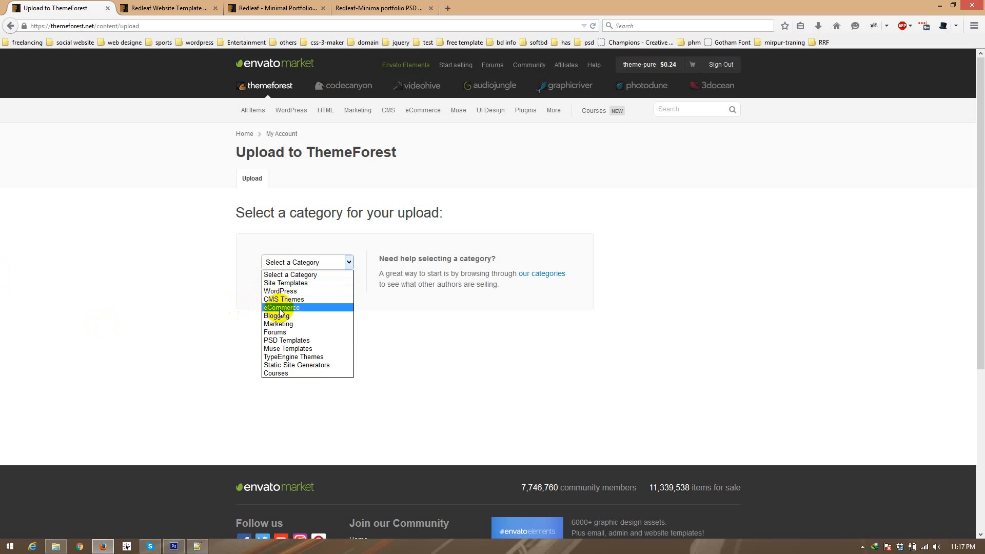
{"action": "left_click", "coordinate": [283, 340]}
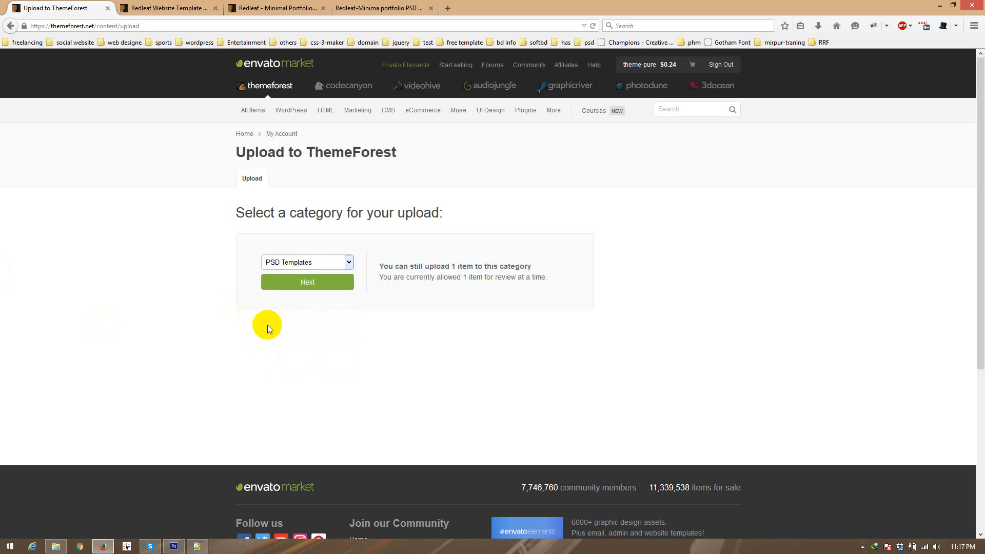
{"action": "left_click", "coordinate": [277, 286]}
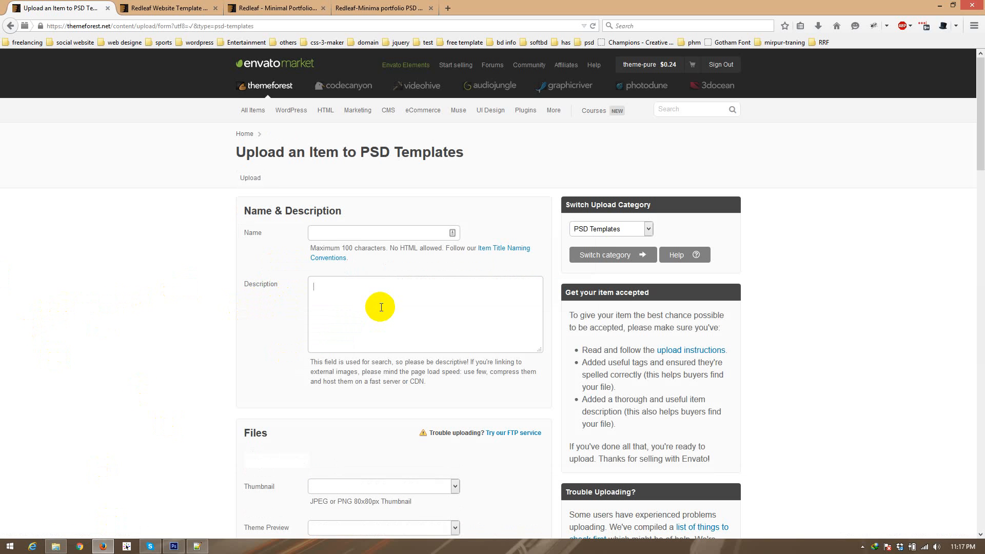
Step: Open info.html in Notepad++ and copy its full HTML text into the Description of the ThemeForest upload form in Firefox
{"action": "left_click", "coordinate": [339, 308]}
{"action": "left_click", "coordinate": [57, 547]}
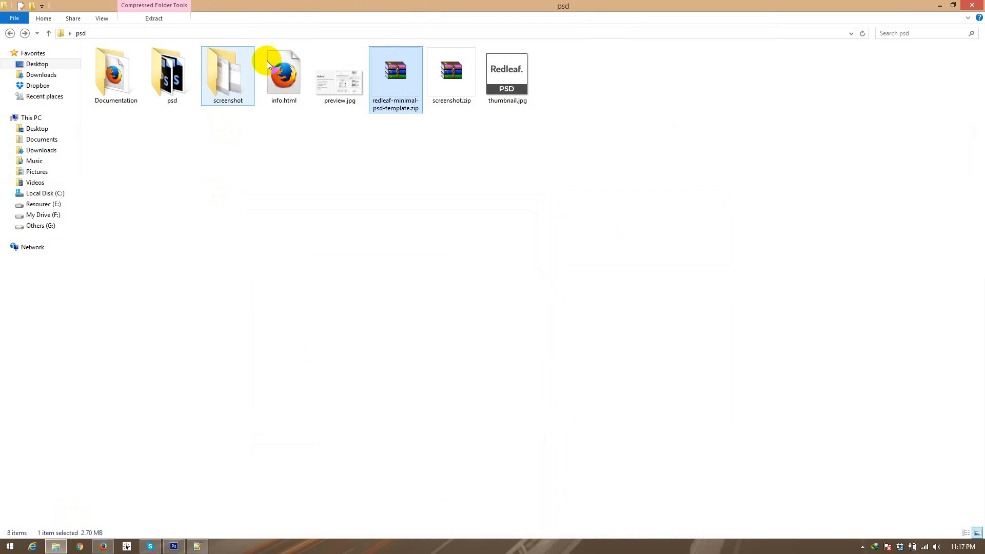
{"action": "right_click", "coordinate": [282, 67]}
{"action": "left_click", "coordinate": [312, 117]}
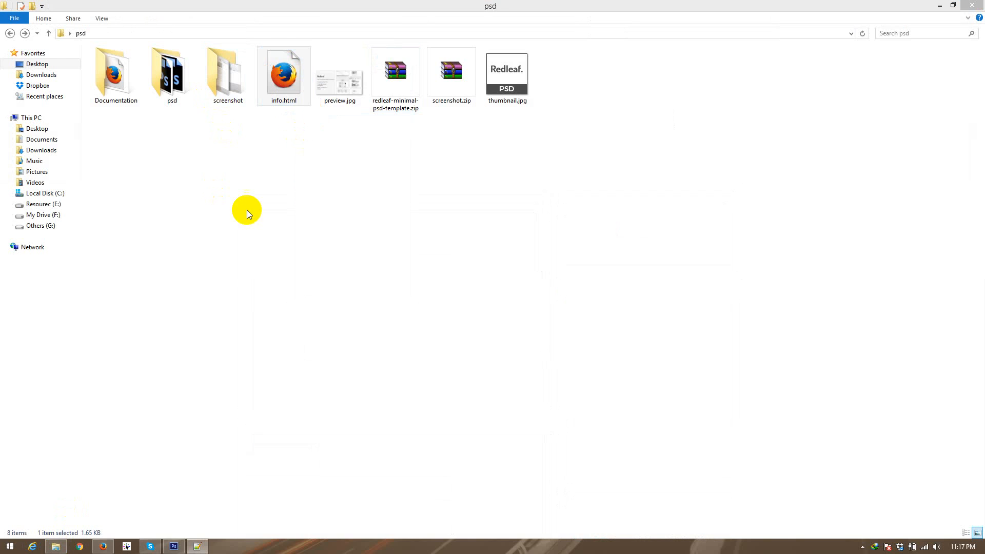
{"action": "scroll", "coordinate": [155, 286], "scroll_direction": "down", "scroll_amount": 3}
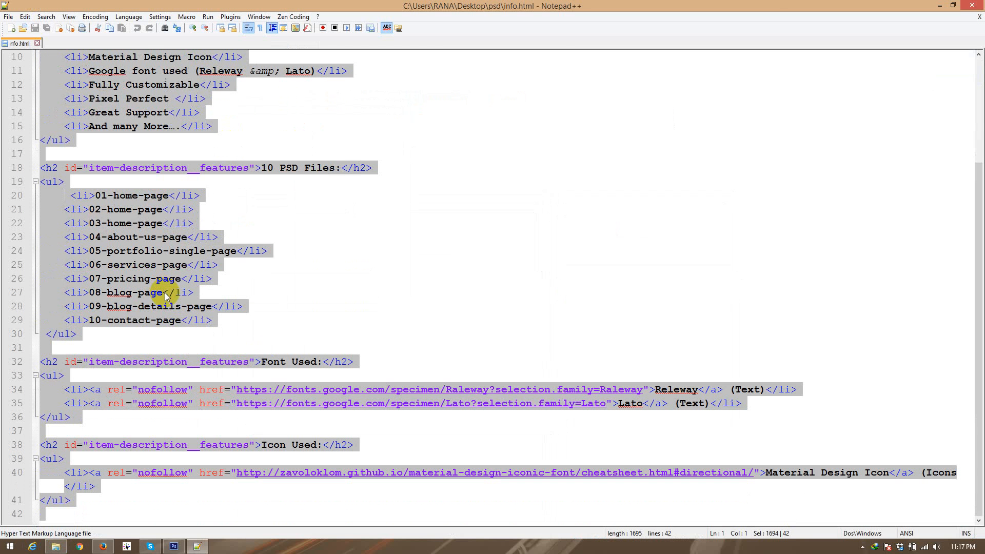
{"action": "scroll", "coordinate": [116, 277], "scroll_direction": "up", "scroll_amount": 3}
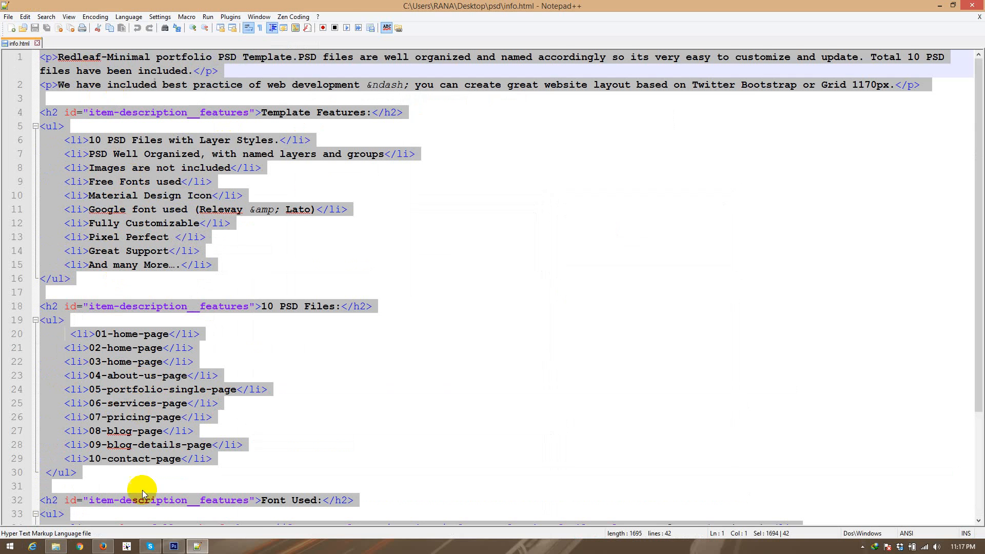
{"action": "left_click", "coordinate": [103, 547]}
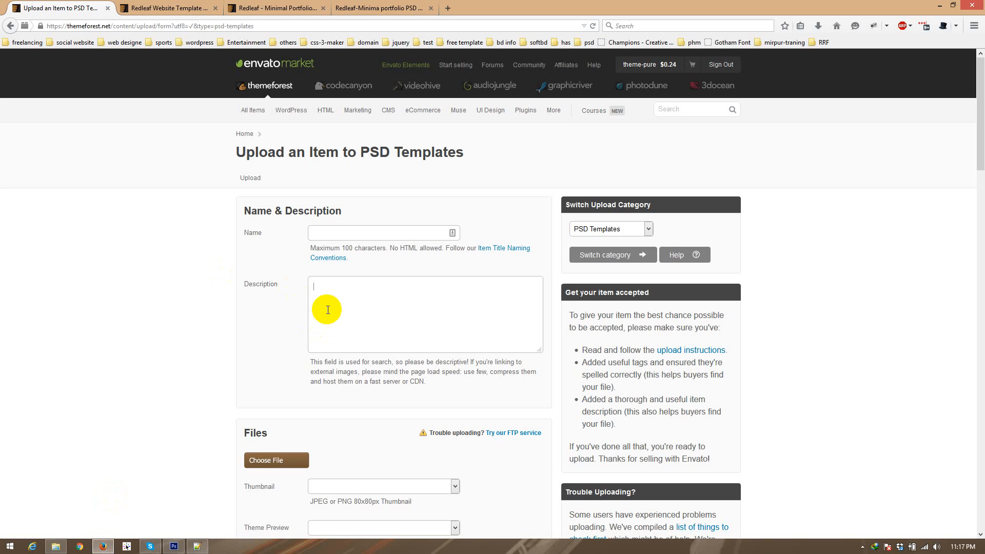
{"action": "key", "text": "ctrl+v"}
{"action": "scroll", "coordinate": [421, 308], "scroll_direction": "up", "scroll_amount": 10}
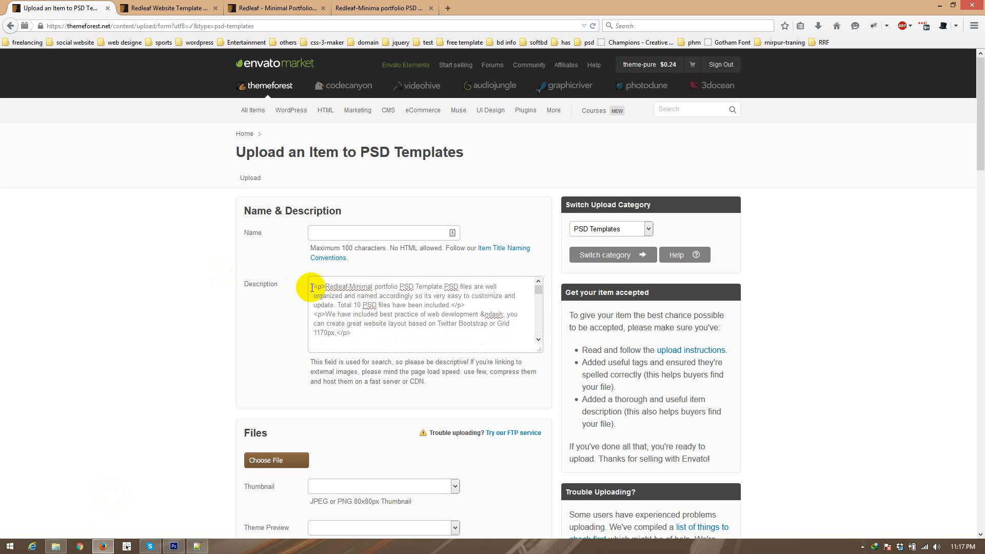
Step: Copy "Redleaf-Minimal portfolio PSD Template" from the start of the description and paste it as the item name
{"action": "left_click_drag", "start_coordinate": [325, 286], "coordinate": [437, 285]}
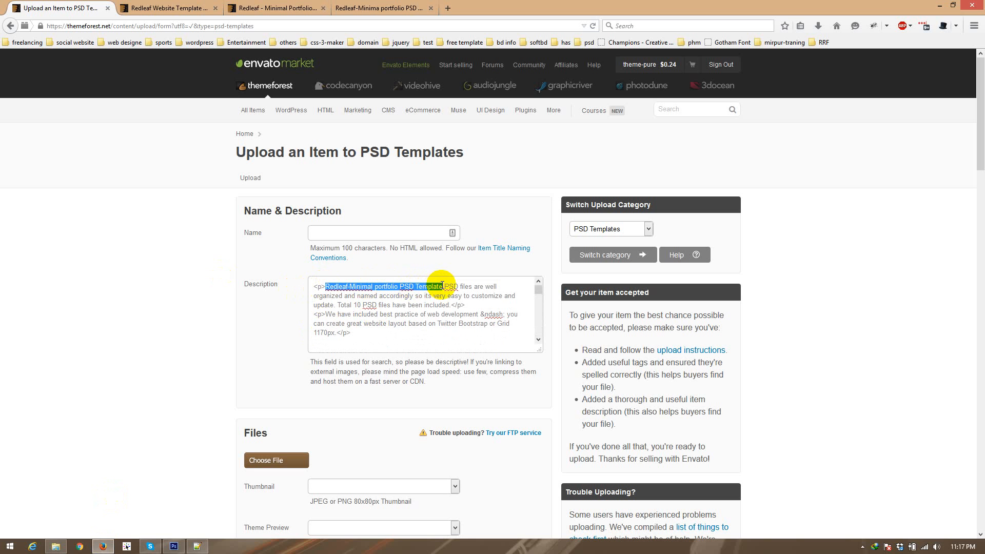
{"action": "key", "text": "ctrl+c"}
{"action": "left_click", "coordinate": [325, 231]}
{"action": "key", "text": "ctrl+v"}
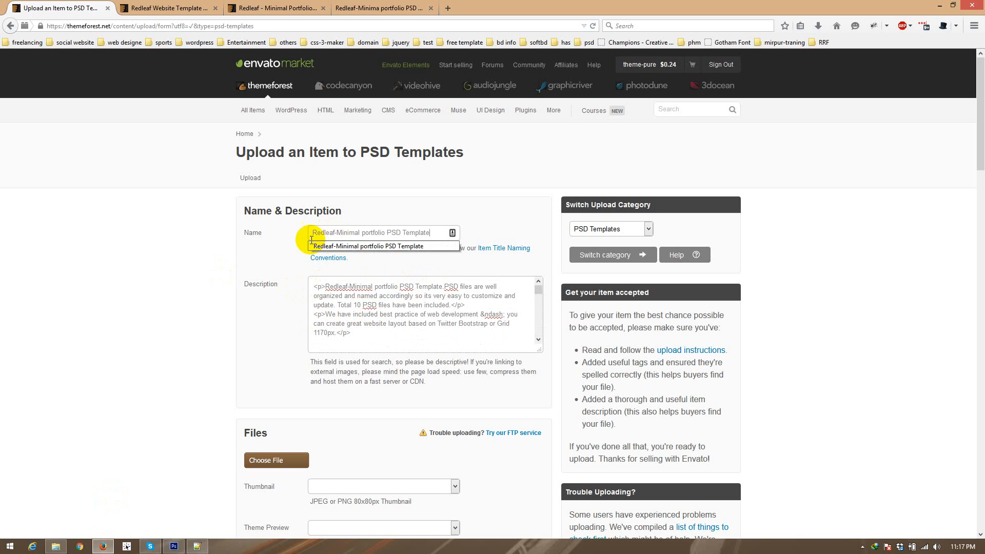
{"action": "left_click", "coordinate": [257, 233]}
{"action": "left_click", "coordinate": [239, 296]}
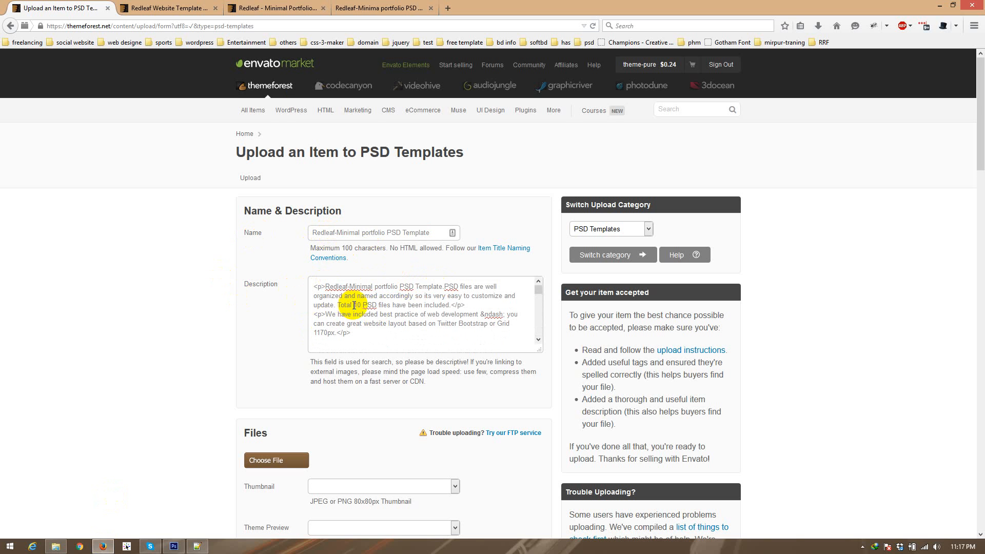
Step: Examine the introductory paragraphs and overall description layout on the published Redleaf item page
{"action": "left_click", "coordinate": [285, 4]}
{"action": "scroll", "coordinate": [209, 267], "scroll_direction": "down", "scroll_amount": 3}
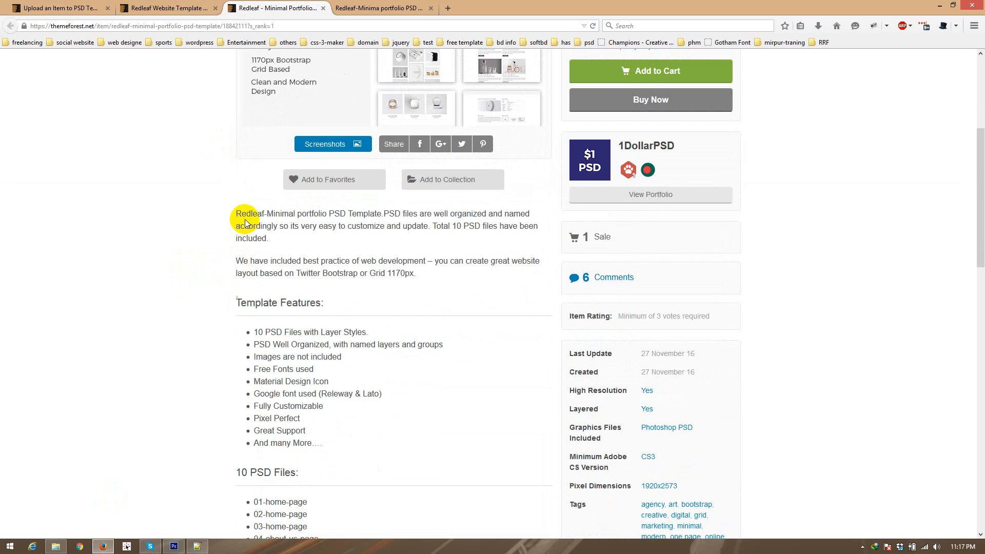
{"action": "left_click_drag", "start_coordinate": [246, 213], "coordinate": [304, 394]}
{"action": "left_click", "coordinate": [247, 323]}
{"action": "scroll", "coordinate": [246, 257], "scroll_direction": "down", "scroll_amount": 5}
{"action": "left_click_drag", "start_coordinate": [275, 271], "coordinate": [331, 399]}
{"action": "left_click", "coordinate": [206, 307]}
{"action": "scroll", "coordinate": [200, 306], "scroll_direction": "up", "scroll_amount": 6}
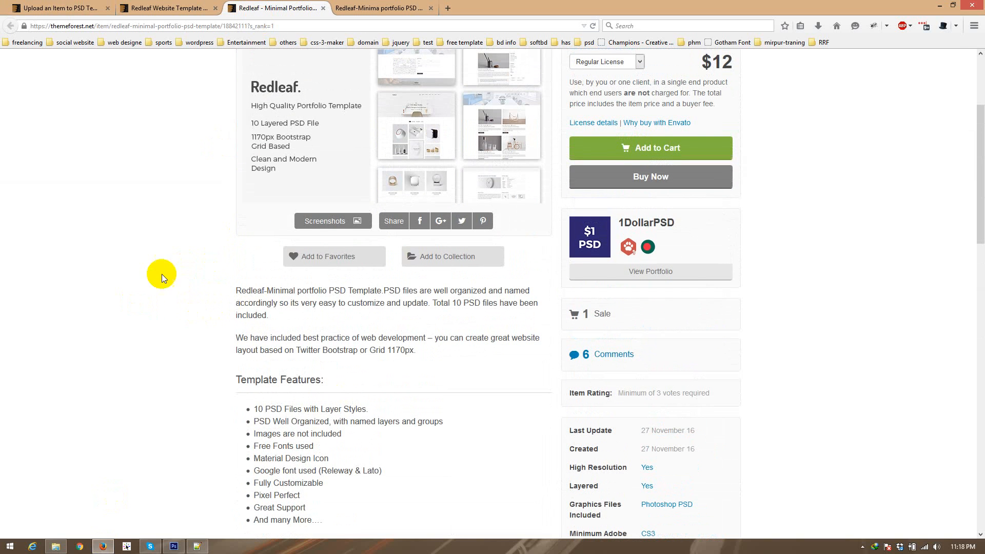
{"action": "left_click_drag", "start_coordinate": [238, 304], "coordinate": [271, 339]}
{"action": "left_click", "coordinate": [225, 286]}
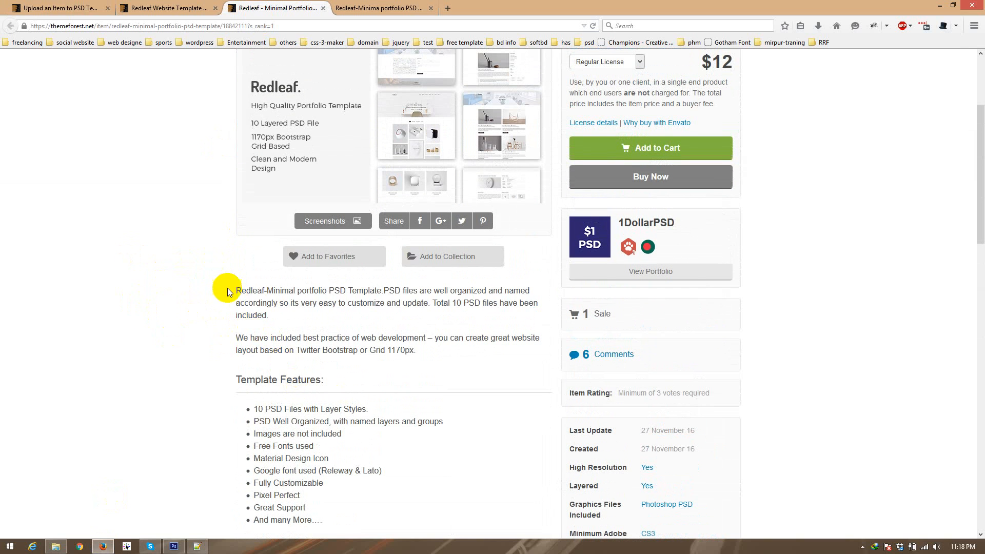
{"action": "left_click_drag", "start_coordinate": [242, 292], "coordinate": [283, 349]}
{"action": "left_click", "coordinate": [282, 347]}
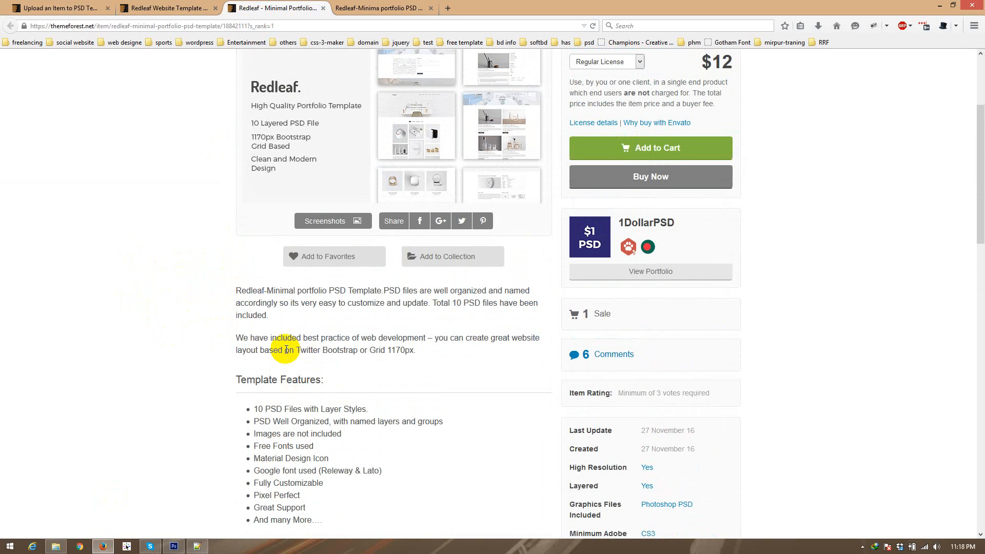
{"action": "scroll", "coordinate": [226, 364], "scroll_direction": "down", "scroll_amount": 3}
{"action": "left_click_drag", "start_coordinate": [240, 230], "coordinate": [345, 431]}
{"action": "left_click", "coordinate": [389, 246]}
{"action": "left_click_drag", "start_coordinate": [421, 203], "coordinate": [232, 136]}
{"action": "left_click", "coordinate": [197, 220]}
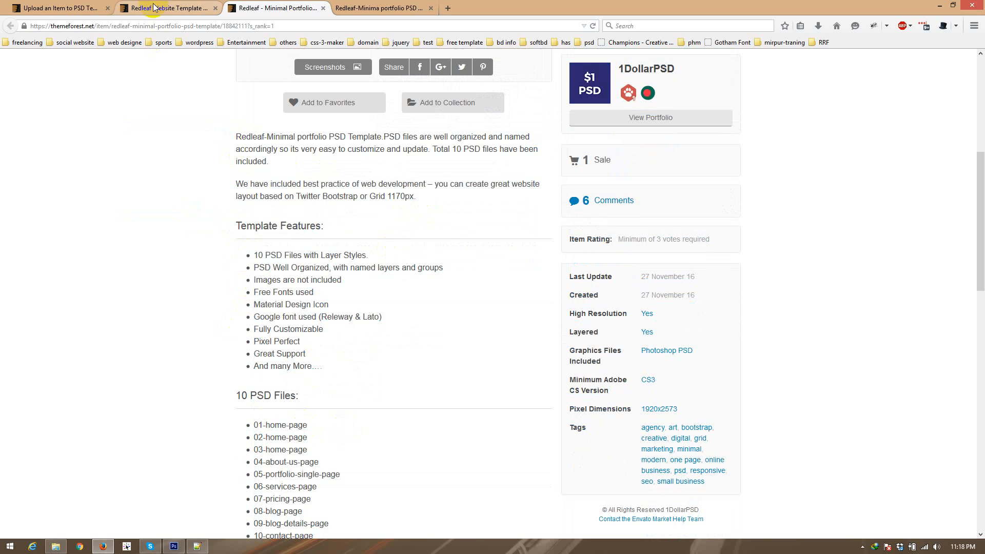
Step: Go over the published item's Template Features list and its PSD files, fonts, icons and images sections
{"action": "left_click", "coordinate": [156, 7]}
{"action": "left_click", "coordinate": [246, 9]}
{"action": "left_click_drag", "start_coordinate": [258, 268], "coordinate": [288, 340]}
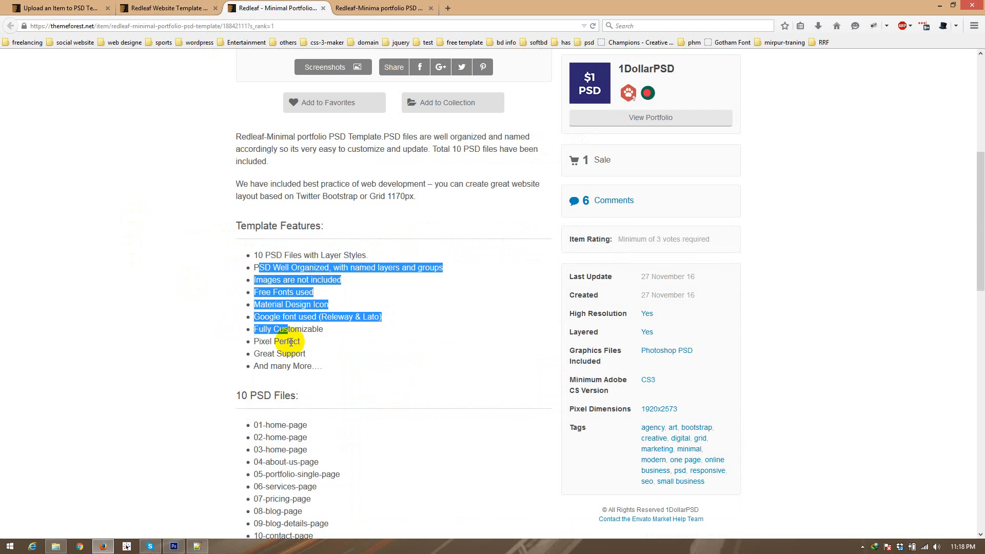
{"action": "left_click", "coordinate": [291, 346]}
{"action": "scroll", "coordinate": [206, 234], "scroll_direction": "down", "scroll_amount": 1}
{"action": "scroll", "coordinate": [206, 233], "scroll_direction": "down", "scroll_amount": 4}
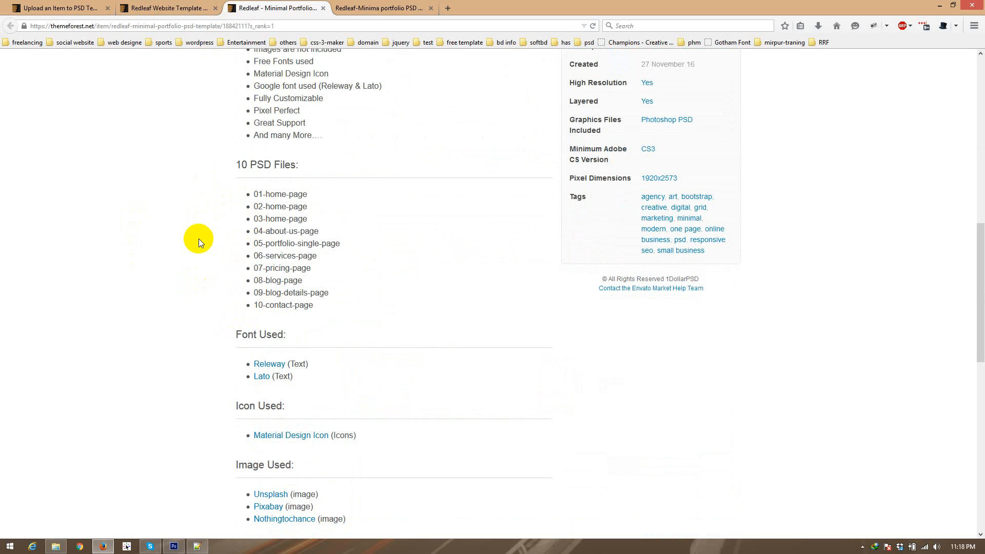
{"action": "scroll", "coordinate": [198, 239], "scroll_direction": "down", "scroll_amount": 2}
{"action": "scroll", "coordinate": [201, 243], "scroll_direction": "up", "scroll_amount": 8}
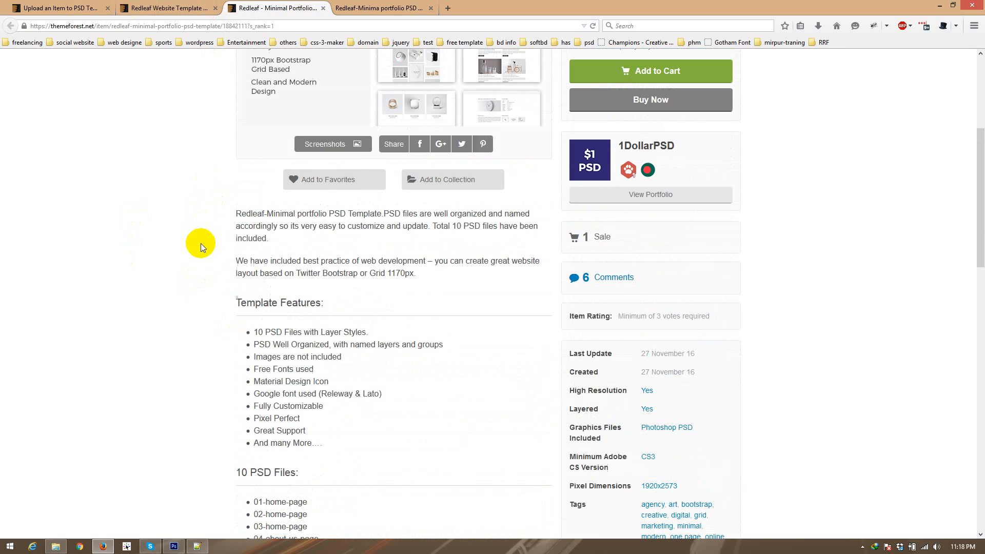
{"action": "left_click", "coordinate": [175, 10]}
Step: Return to the upload form and upload thumbnail.jpg, screenshot.zip and redleaf-minimal-psd-template.zip together
{"action": "left_click", "coordinate": [18, 8]}
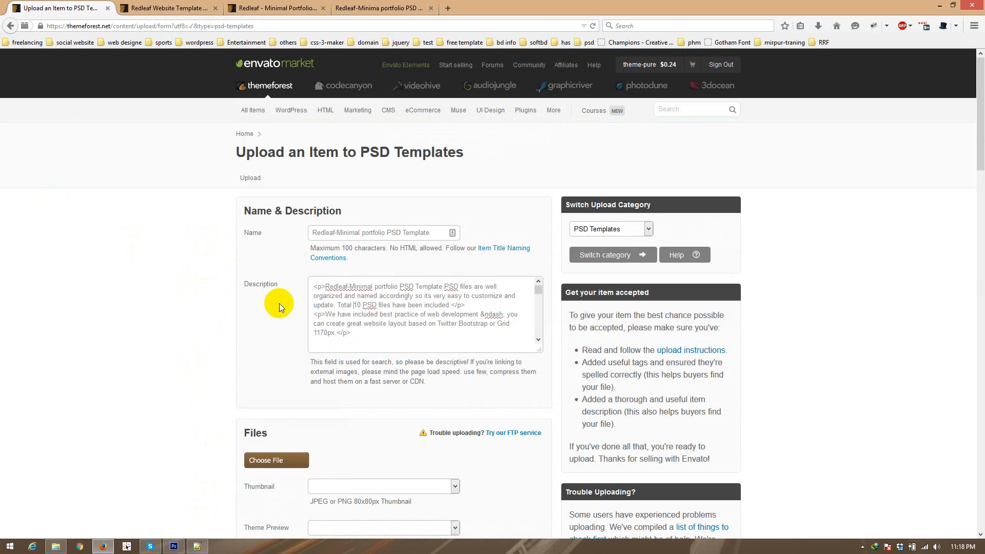
{"action": "scroll", "coordinate": [285, 306], "scroll_direction": "down", "scroll_amount": 3}
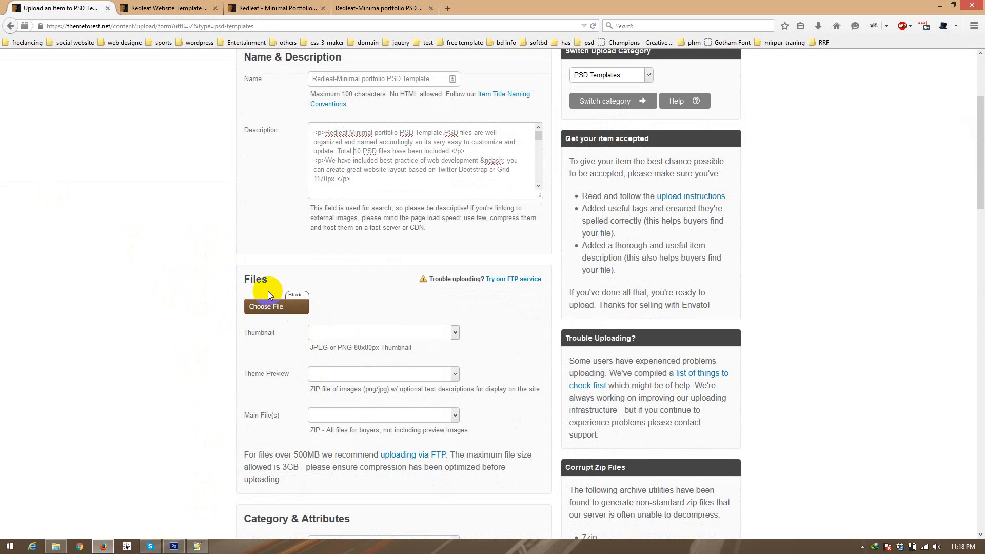
{"action": "left_click", "coordinate": [269, 306]}
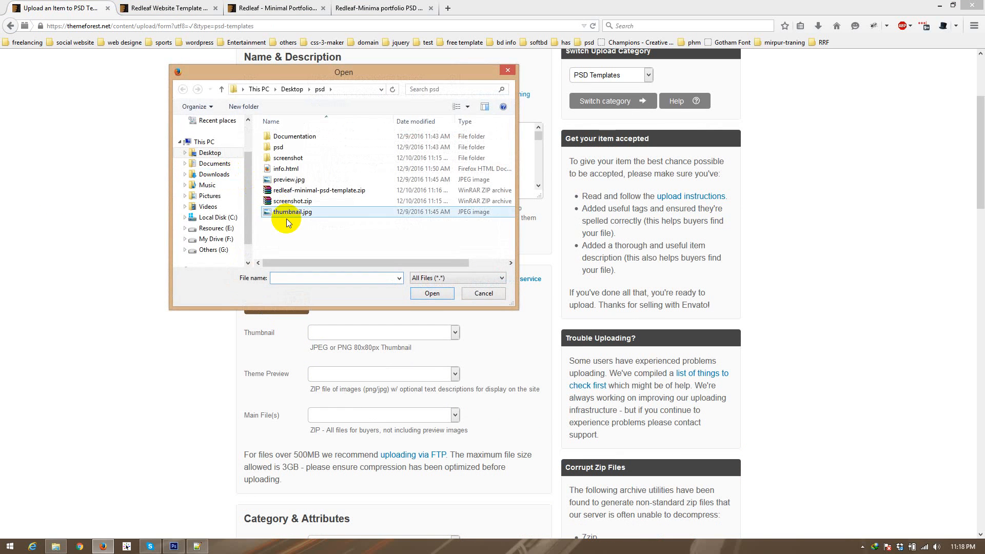
{"action": "left_click", "coordinate": [286, 215]}
{"action": "left_click", "coordinate": [281, 202], "text": "ctrl"}
{"action": "left_click", "coordinate": [281, 195], "text": "ctrl"}
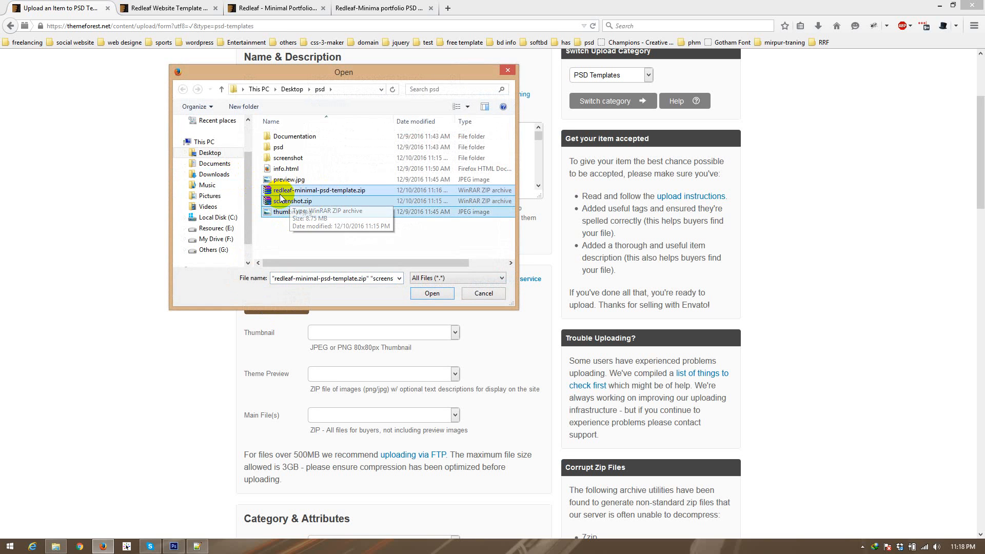
{"action": "left_click", "coordinate": [432, 293]}
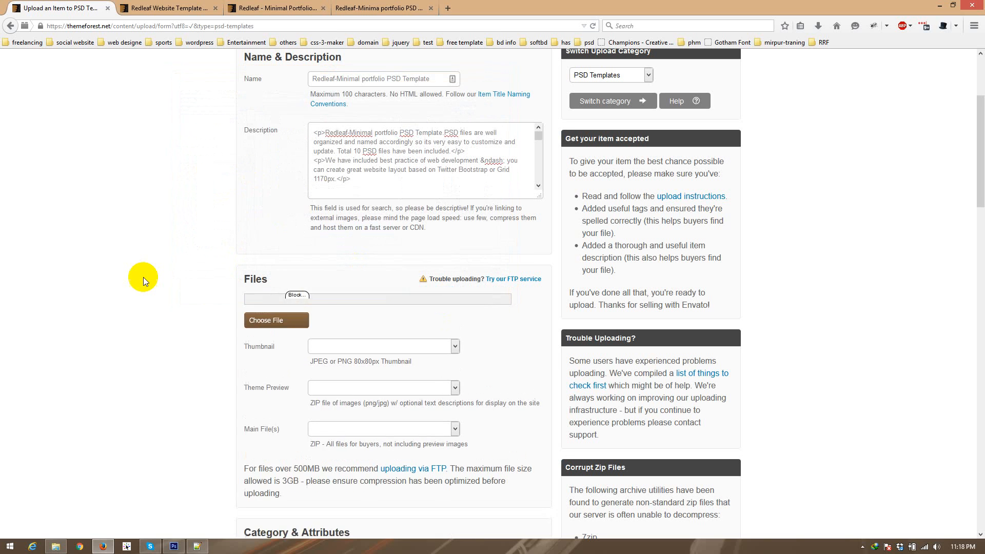
Step: Check the thumbnail format requirement in the Files section and the Redleaf thumbnail in the ThemeForest search results
{"action": "scroll", "coordinate": [146, 282], "scroll_direction": "down", "scroll_amount": 3}
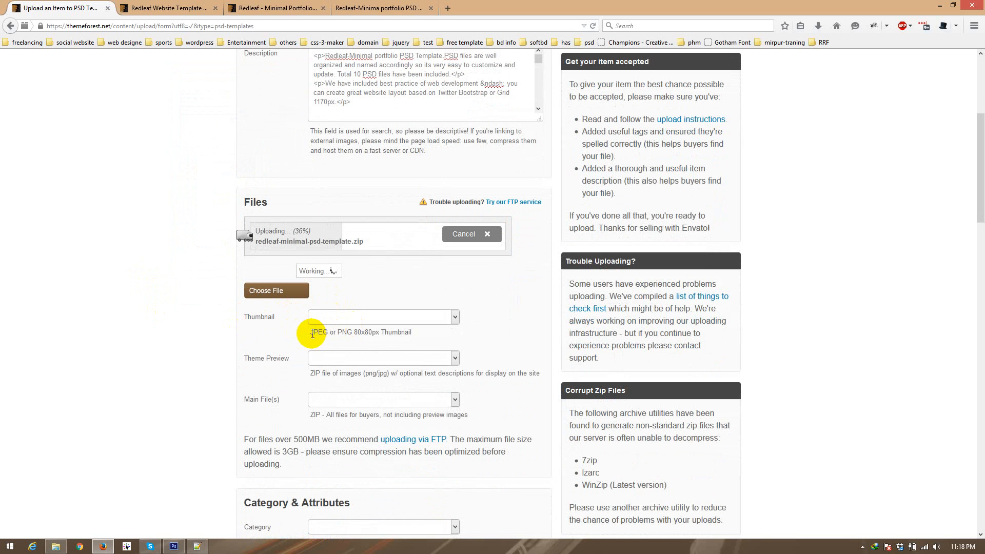
{"action": "left_click_drag", "start_coordinate": [310, 331], "coordinate": [412, 330]}
{"action": "left_click", "coordinate": [378, 330]}
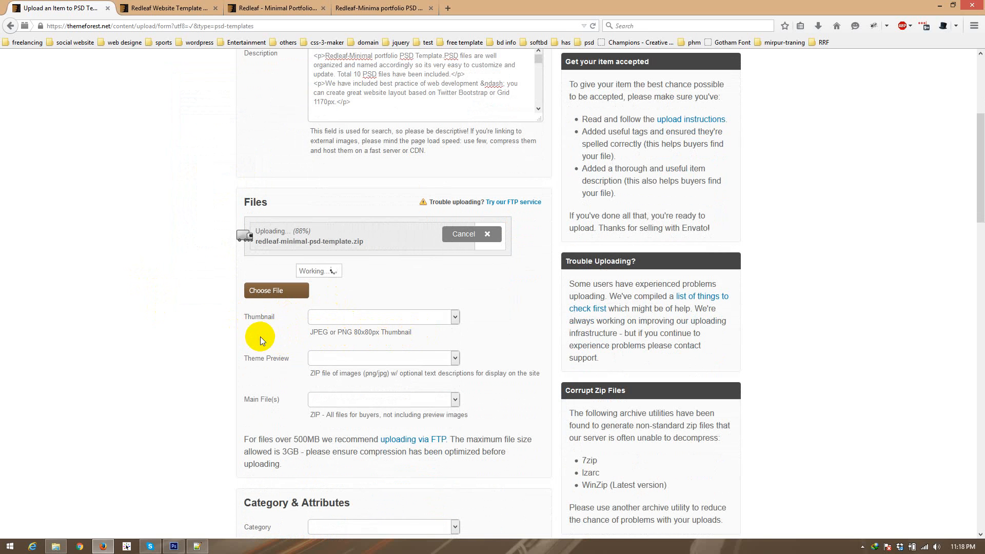
{"action": "left_click", "coordinate": [169, 8]}
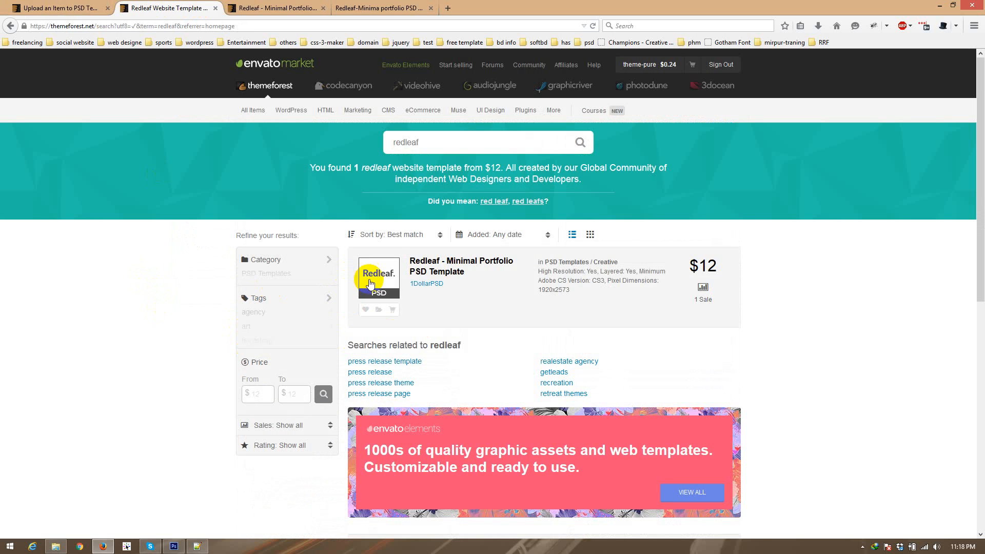
{"action": "left_click", "coordinate": [85, 9]}
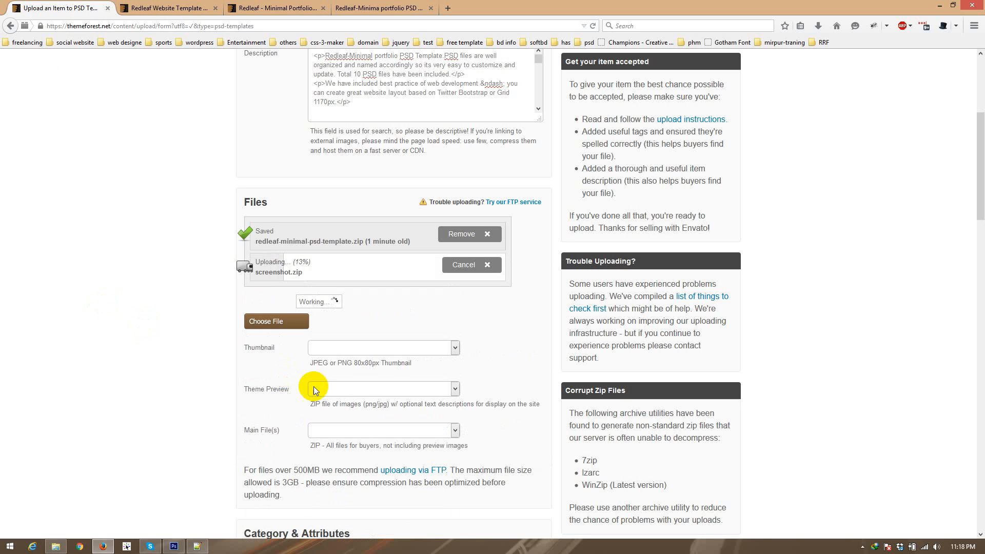
Step: Open the screenshots gallery on the published Redleaf item page
{"action": "left_click", "coordinate": [272, 9]}
{"action": "scroll", "coordinate": [148, 242], "scroll_direction": "up", "scroll_amount": 3}
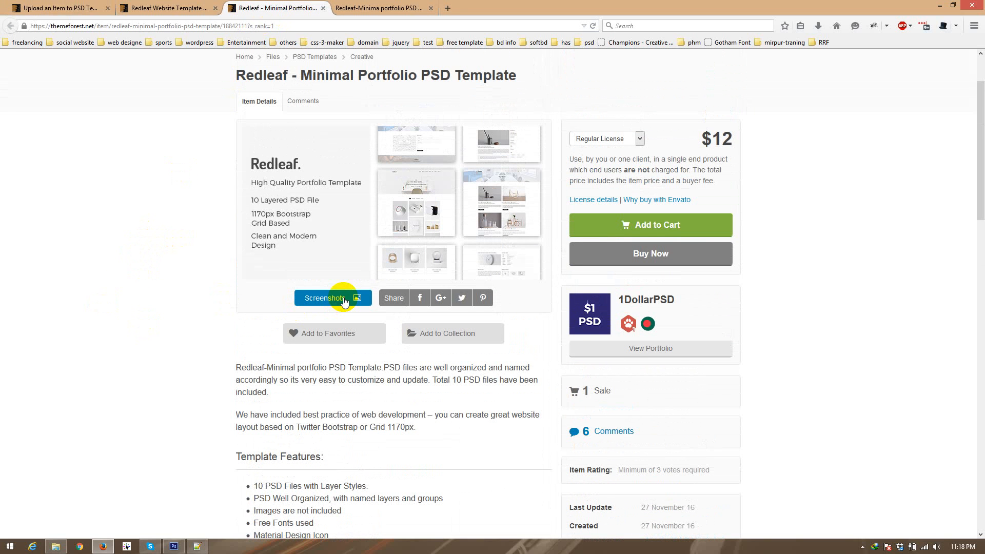
{"action": "left_click", "coordinate": [322, 301]}
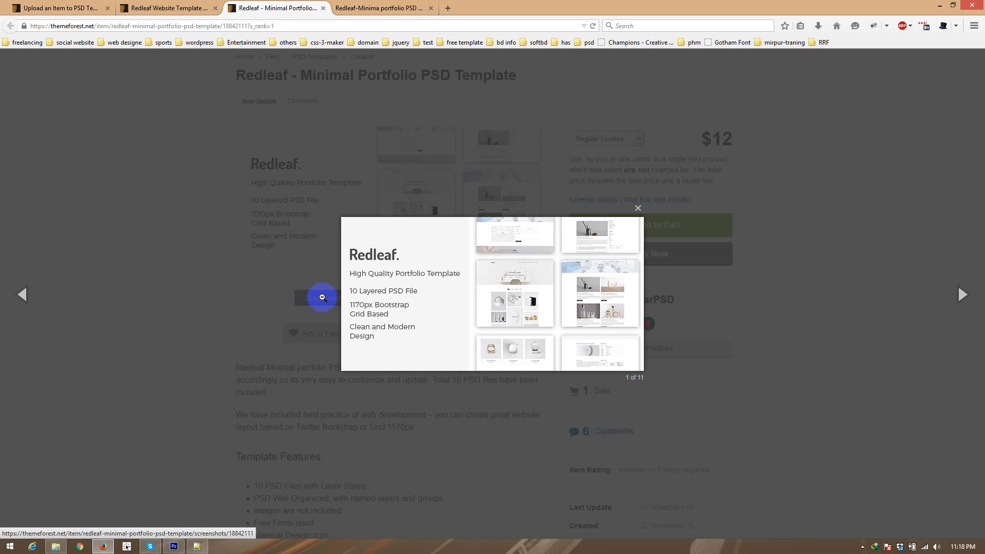
Step: Page through the published item's screenshot gallery to view the home page designs, and close the gallery
{"action": "left_click", "coordinate": [961, 295]}
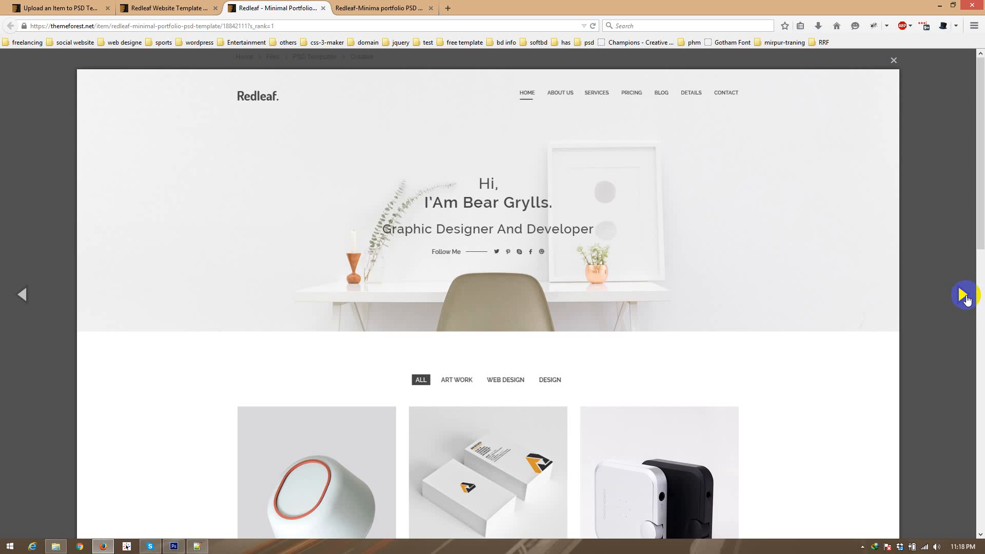
{"action": "left_click", "coordinate": [964, 295]}
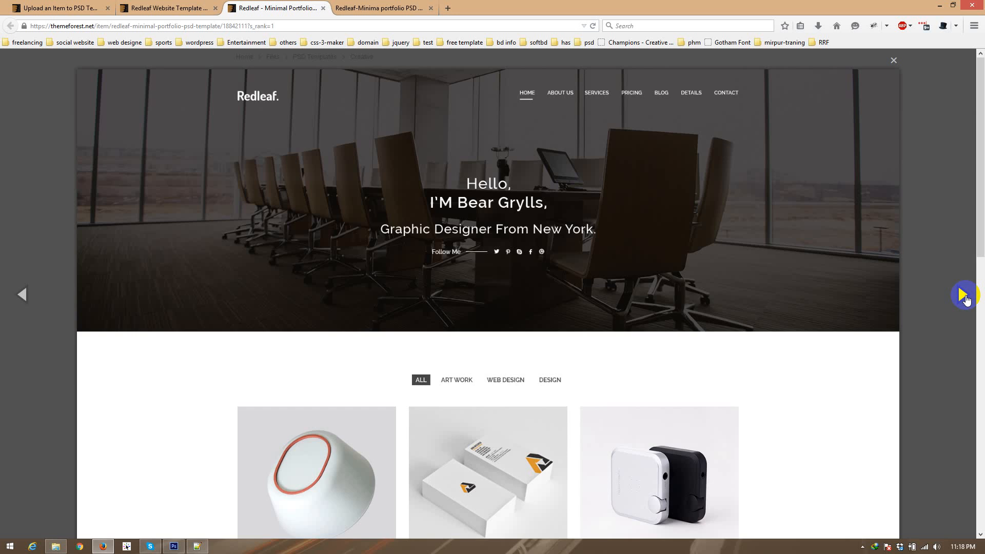
{"action": "key", "text": "Right"}
{"action": "left_click", "coordinate": [1, 209]}
Step: Return to the upload form and read the format requirements for the Theme Preview and Main File(s) in the Files section
{"action": "left_click", "coordinate": [57, 7]}
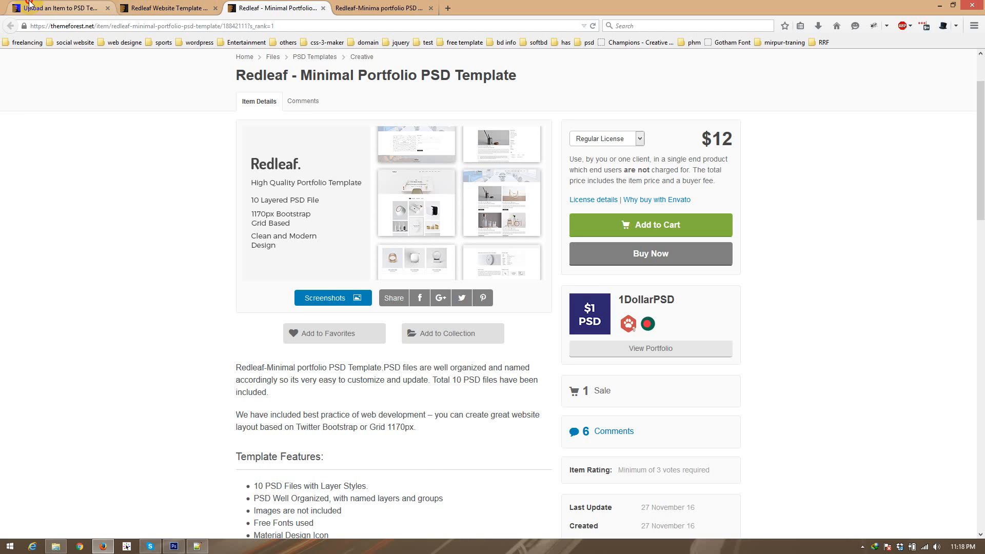
{"action": "scroll", "coordinate": [153, 355], "scroll_direction": "down", "scroll_amount": 3}
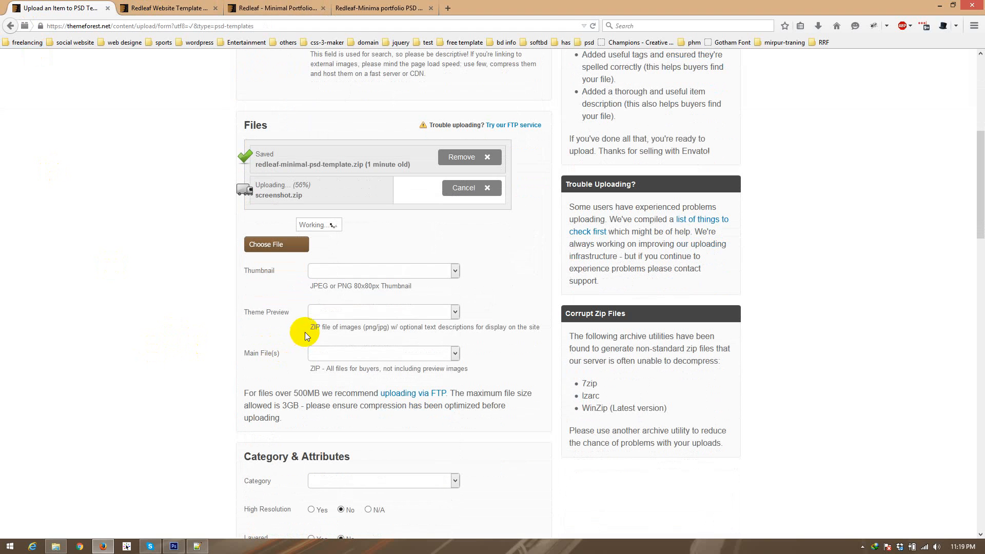
{"action": "left_click_drag", "start_coordinate": [305, 332], "coordinate": [387, 334]}
{"action": "left_click", "coordinate": [378, 331]}
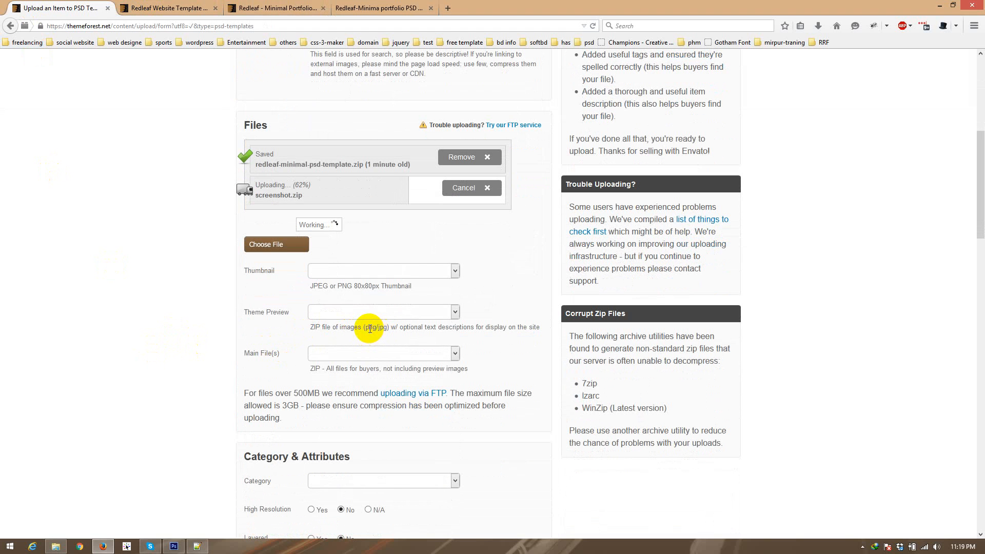
{"action": "left_click_drag", "start_coordinate": [245, 352], "coordinate": [377, 370]}
{"action": "left_click", "coordinate": [270, 366]}
{"action": "left_click", "coordinate": [348, 374]}
{"action": "left_click", "coordinate": [323, 367]}
{"action": "left_click_drag", "start_coordinate": [310, 370], "coordinate": [467, 371]}
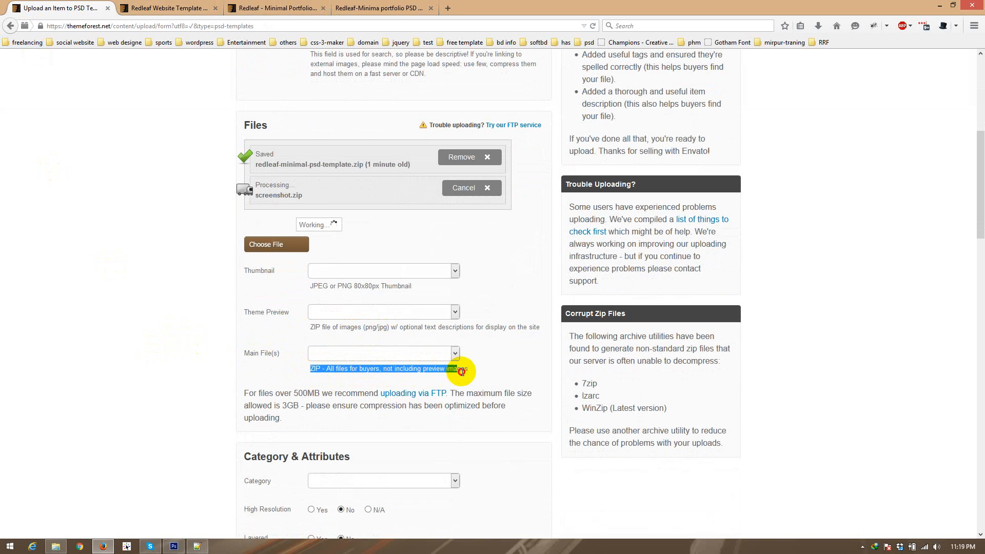
{"action": "left_click", "coordinate": [157, 356]}
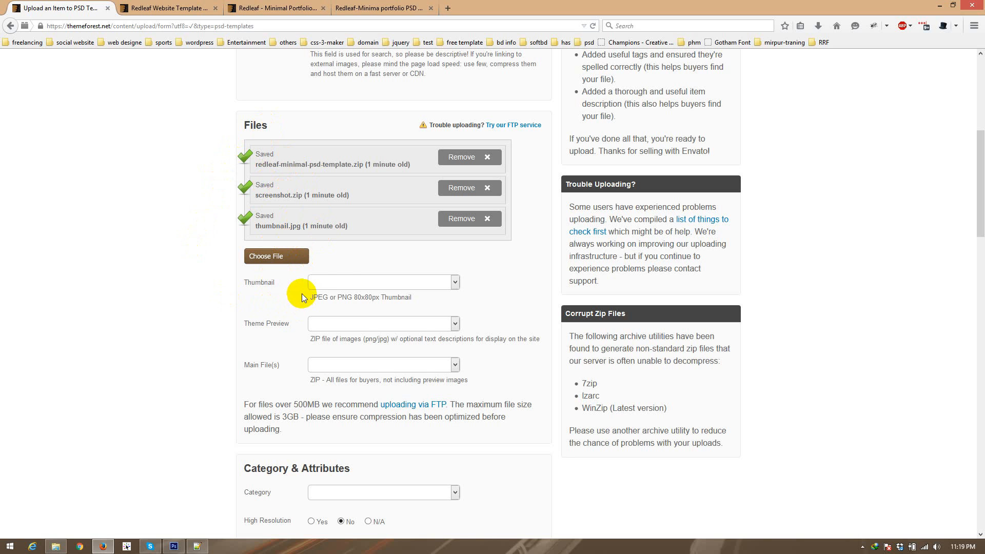
Step: Assign thumbnail.jpg as the Thumbnail, screenshot.zip as the Theme Preview and redleaf-minimal-psd-template.zip as the Main File(s)
{"action": "left_click", "coordinate": [337, 282]}
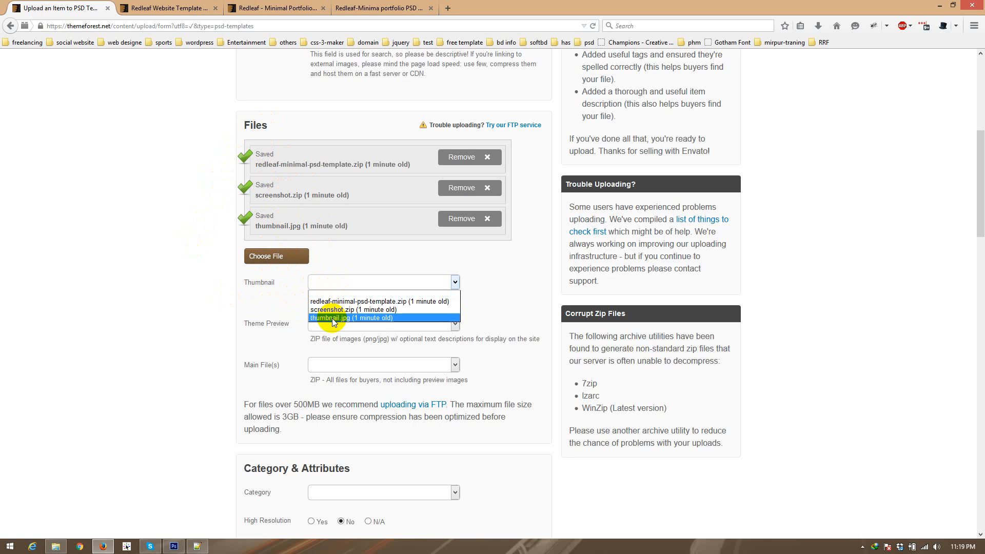
{"action": "left_click", "coordinate": [332, 317]}
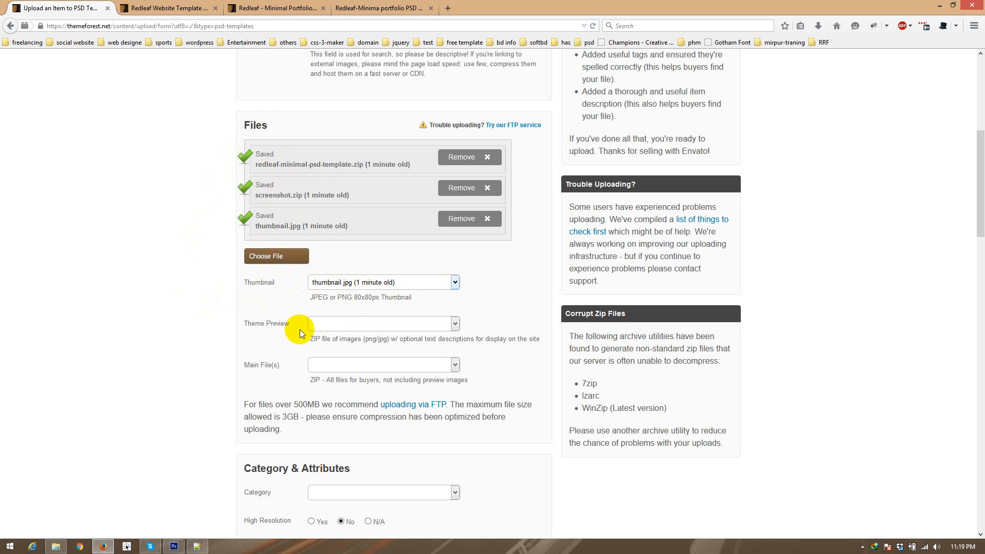
{"action": "left_click", "coordinate": [321, 326]}
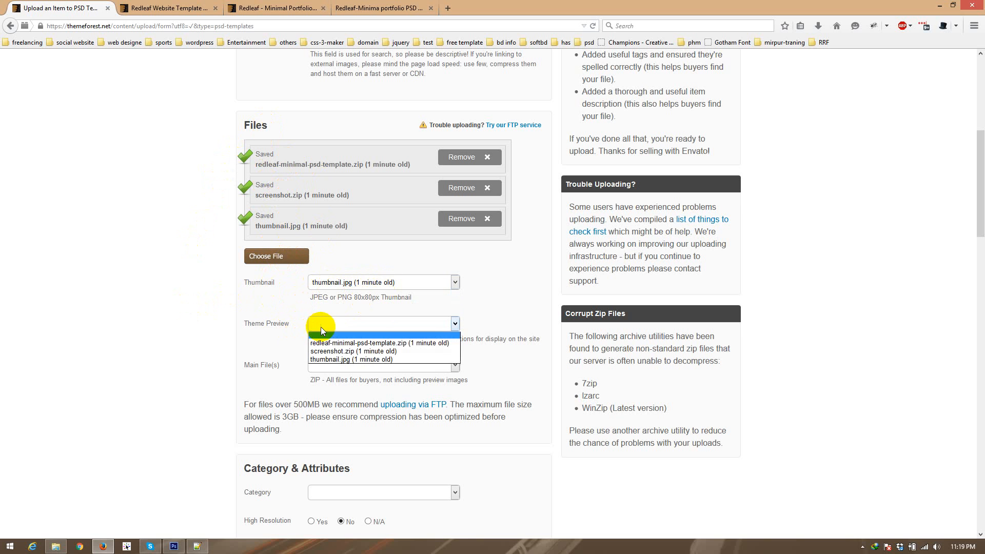
{"action": "left_click", "coordinate": [326, 353]}
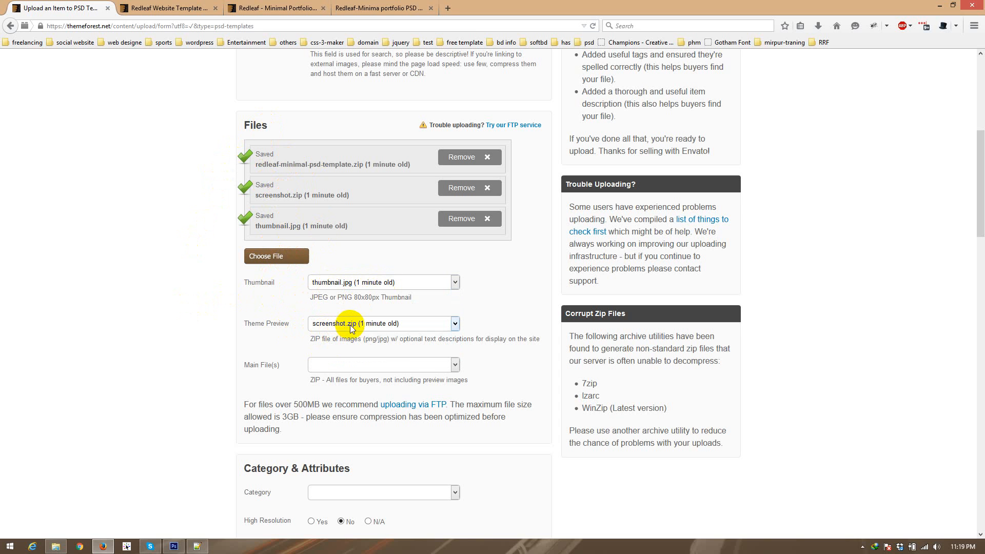
{"action": "left_click", "coordinate": [341, 369]}
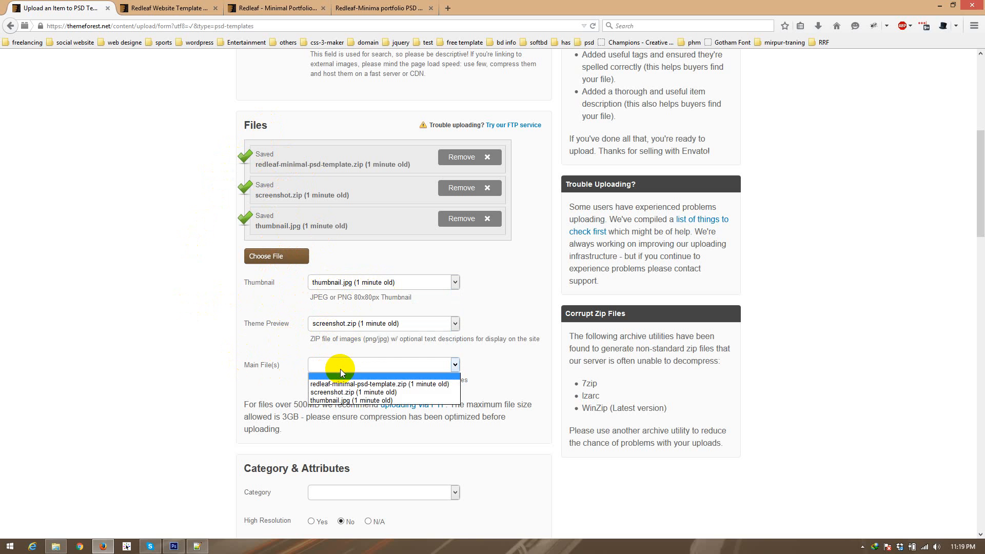
{"action": "left_click", "coordinate": [414, 385]}
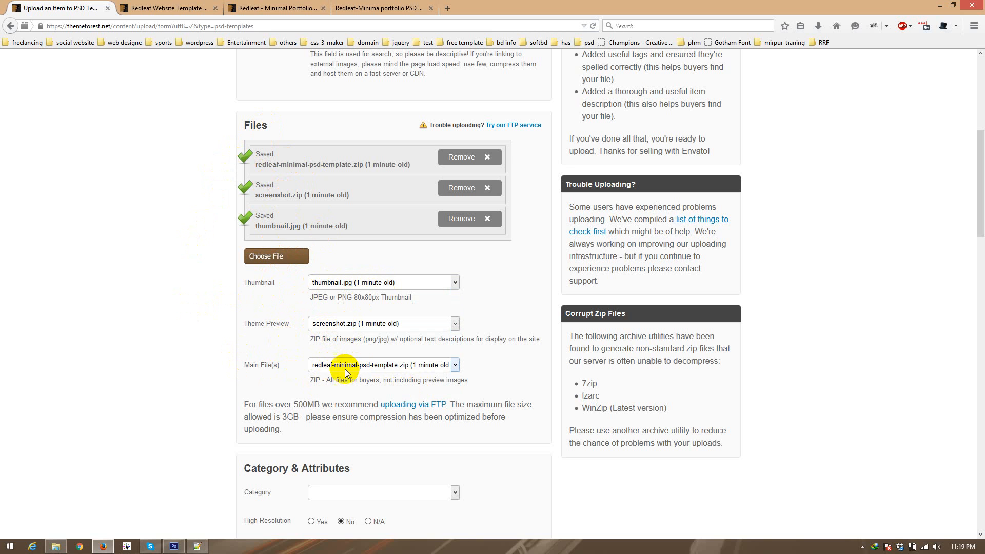
Step: Set the item's category to Portfolio under PSD Templates, Creative
{"action": "scroll", "coordinate": [171, 371], "scroll_direction": "down", "scroll_amount": 3}
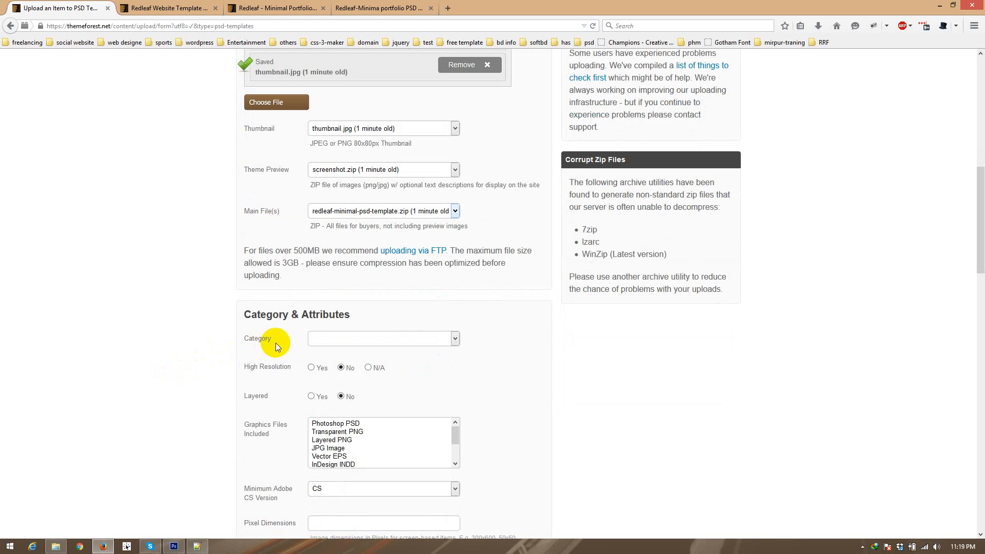
{"action": "left_click", "coordinate": [334, 338]}
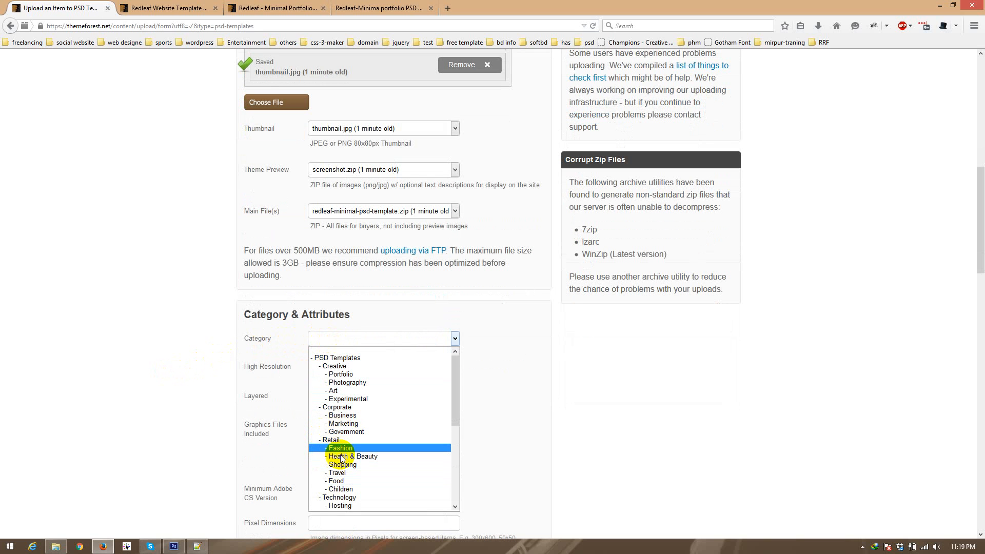
{"action": "left_click", "coordinate": [335, 376]}
Step: Set High Resolution and Layered to Yes and choose Photoshop PSD as the included graphics files
{"action": "scroll", "coordinate": [207, 380], "scroll_direction": "down", "scroll_amount": 3}
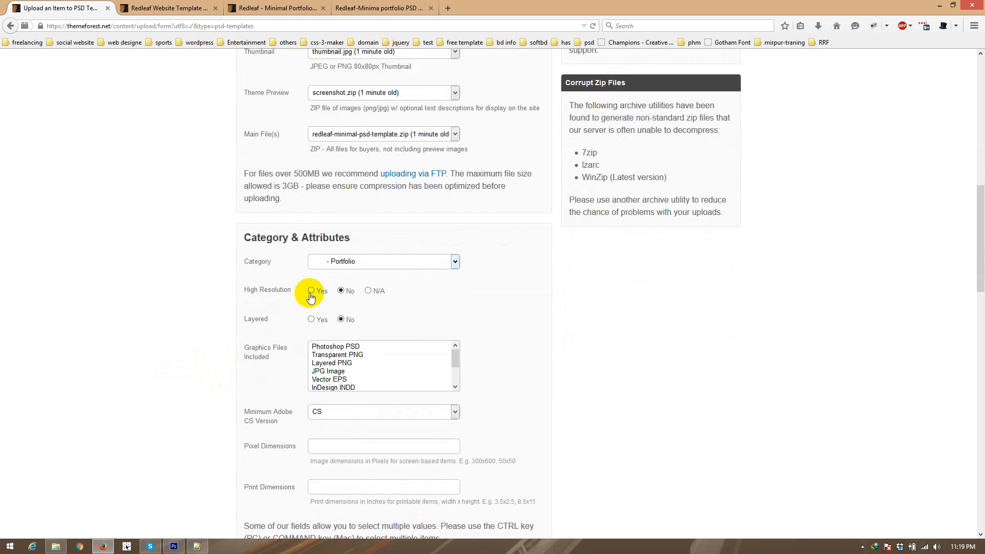
{"action": "left_click", "coordinate": [311, 291]}
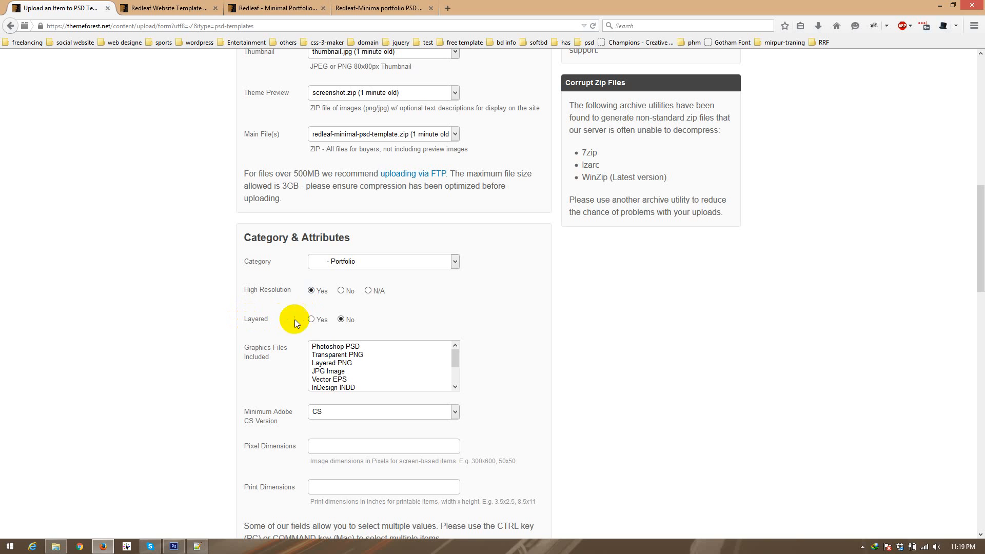
{"action": "left_click", "coordinate": [311, 320]}
{"action": "left_click", "coordinate": [323, 347]}
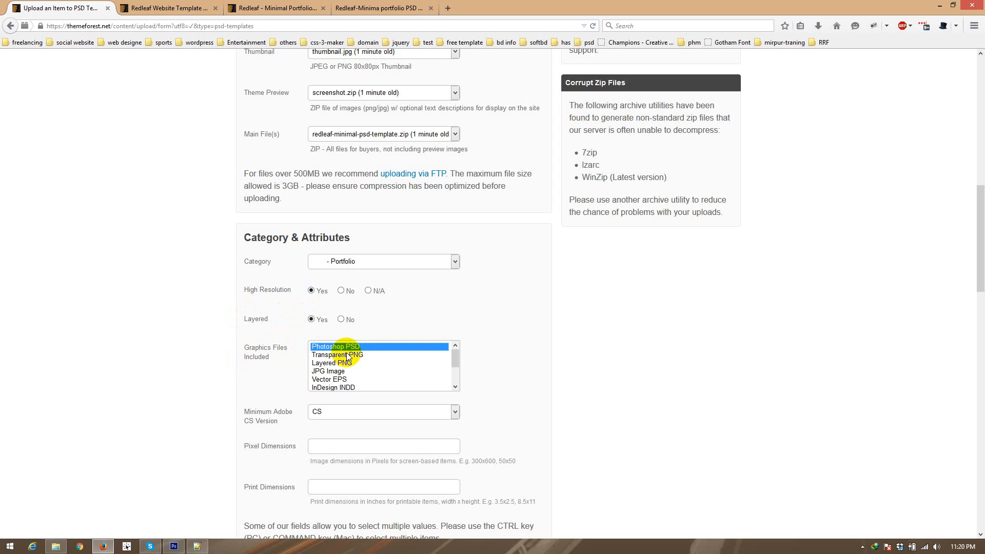
Step: Set the Minimum Adobe CS Version to CS3
{"action": "scroll", "coordinate": [188, 353], "scroll_direction": "down", "scroll_amount": 5}
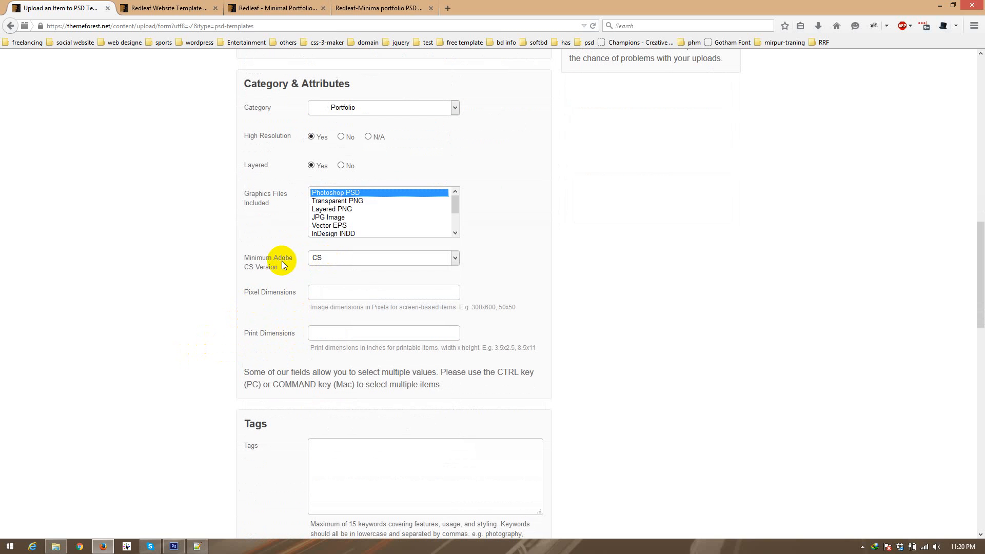
{"action": "left_click", "coordinate": [327, 261]}
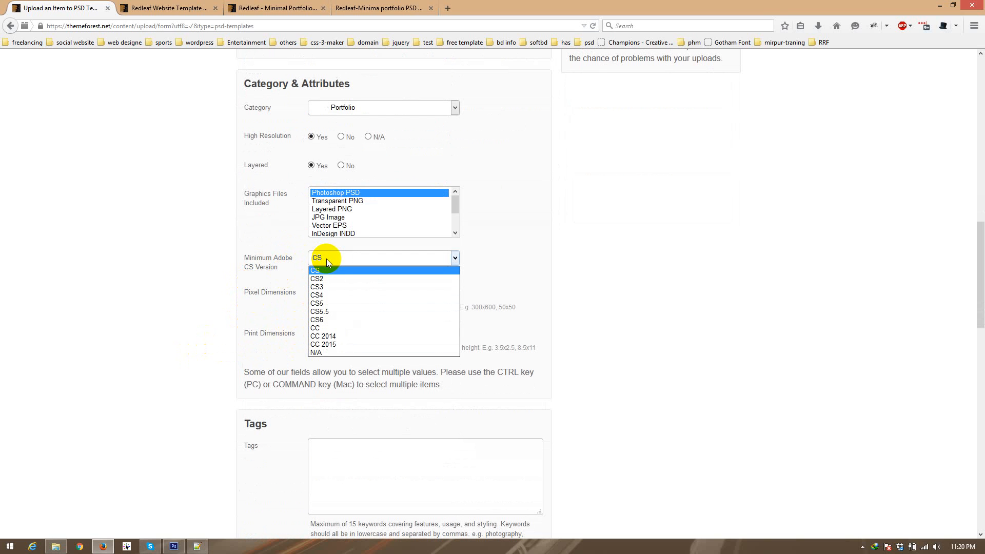
{"action": "left_click", "coordinate": [326, 287]}
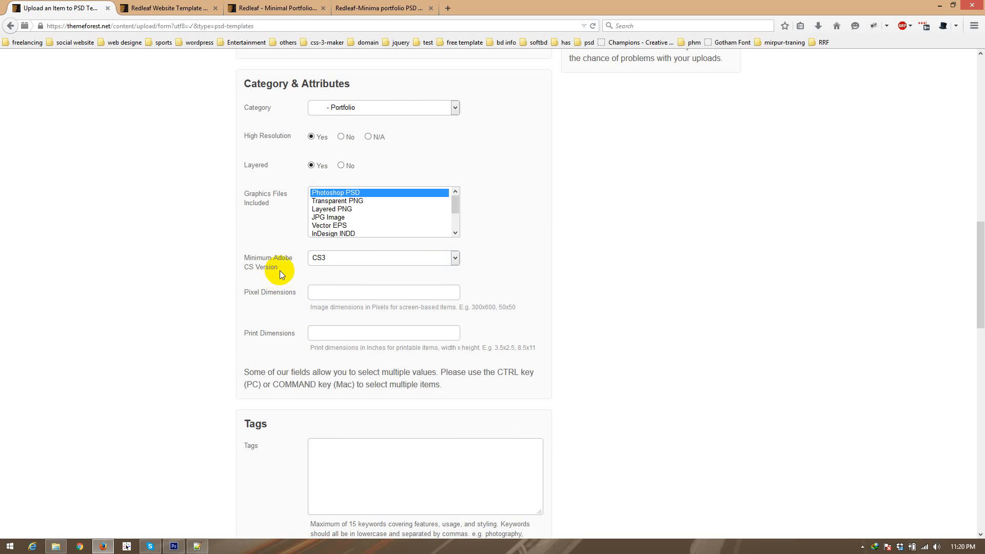
{"action": "left_click_drag", "start_coordinate": [237, 256], "coordinate": [286, 269]}
{"action": "left_click", "coordinate": [287, 269]}
Step: Review the available Adobe CS versions and the format hint for the Pixel Dimensions field
{"action": "scroll", "coordinate": [214, 312], "scroll_direction": "down", "scroll_amount": 3}
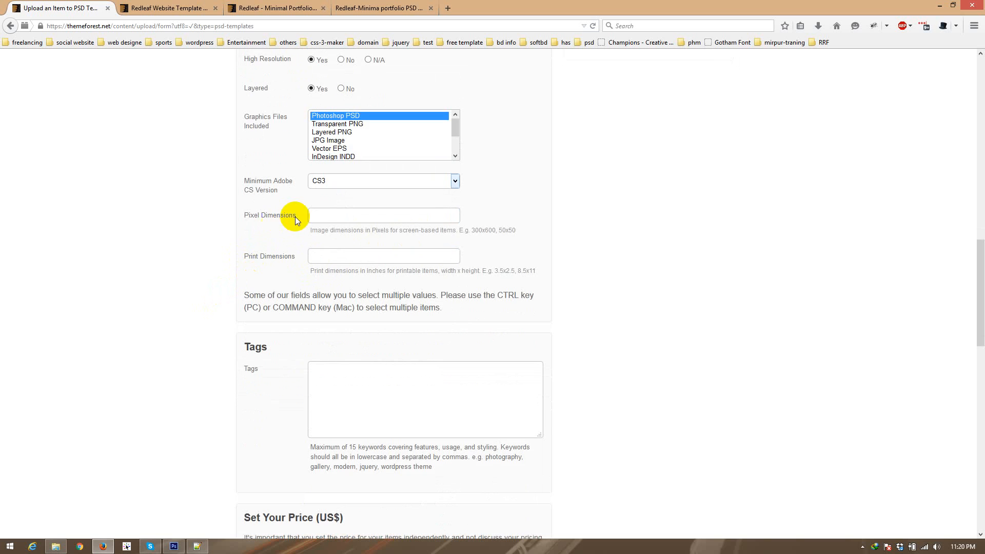
{"action": "triple_click", "coordinate": [243, 216]}
{"action": "left_click_drag", "start_coordinate": [243, 215], "coordinate": [247, 215]}
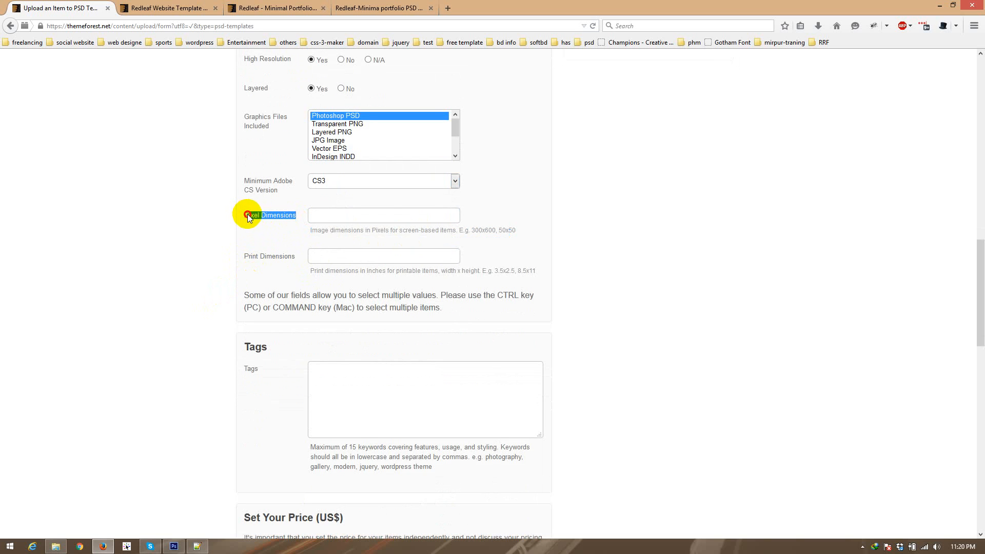
{"action": "left_click", "coordinate": [321, 183]}
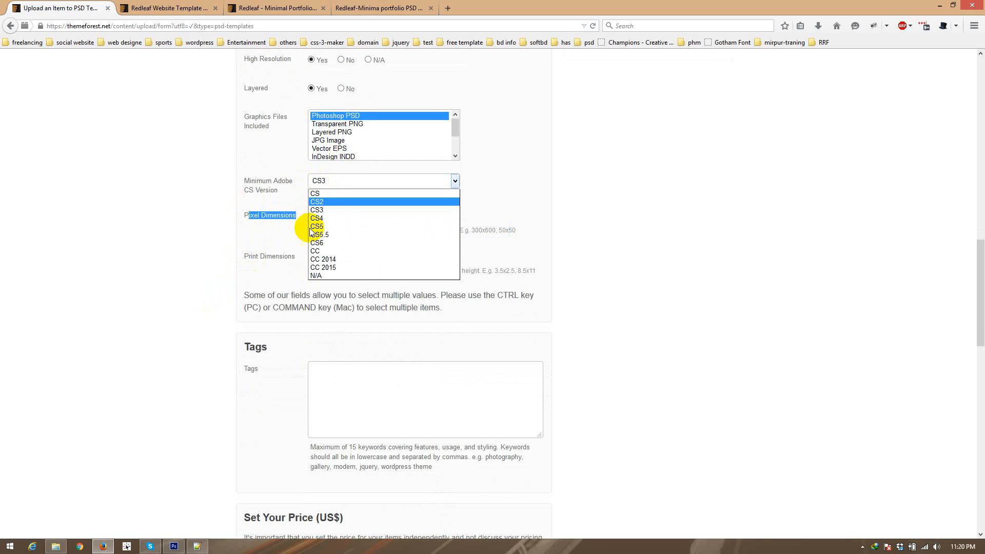
{"action": "left_click", "coordinate": [225, 223]}
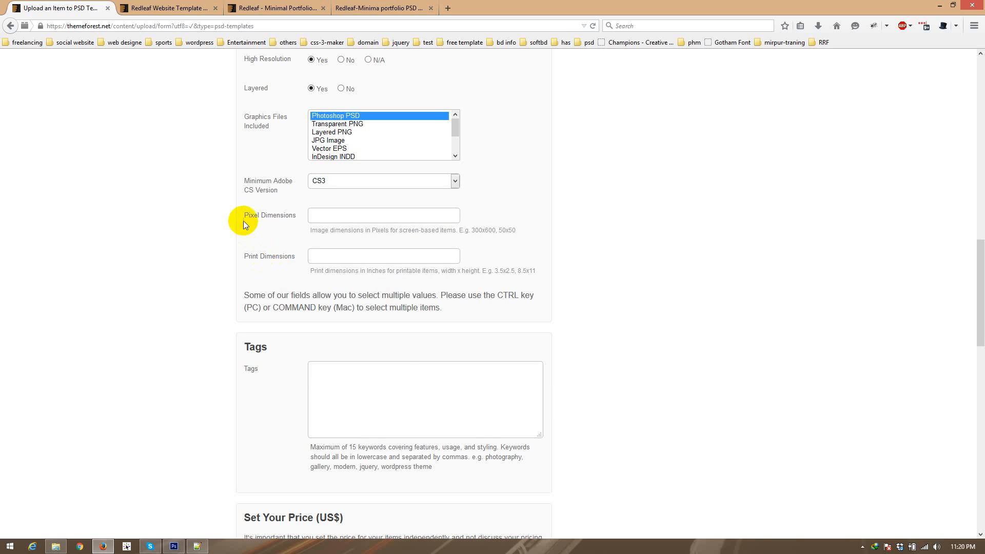
{"action": "left_click_drag", "start_coordinate": [244, 256], "coordinate": [266, 218]}
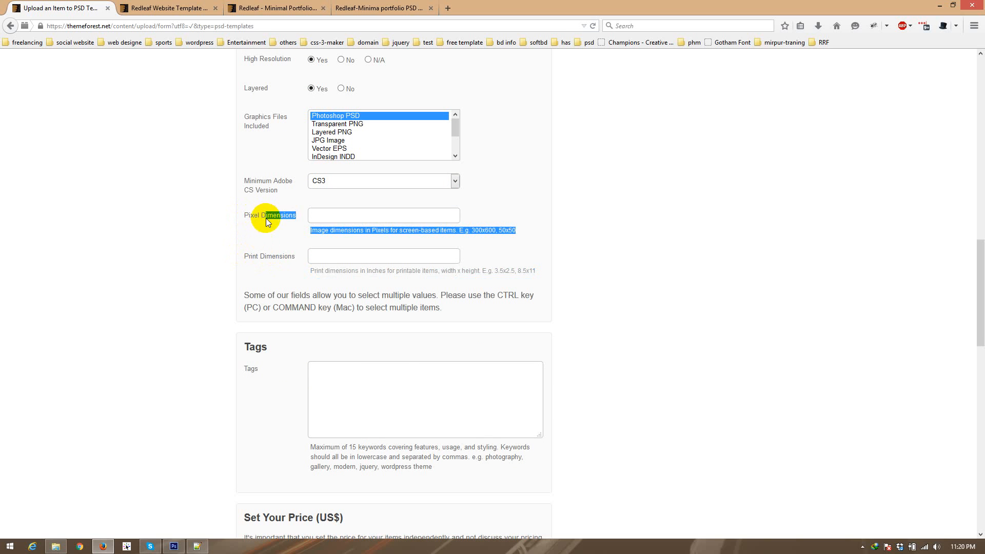
Step: Look up the dimensions of 01-home-page.jpg in File Explorer's screenshot folder and enter 192x2618 as the form's Pixel Dimensions
{"action": "left_click", "coordinate": [310, 218]}
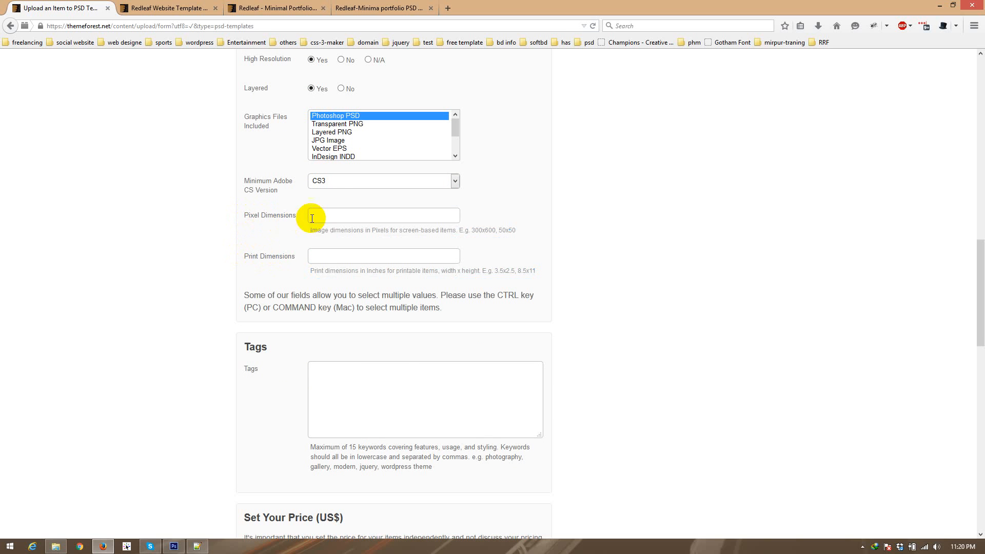
{"action": "left_click", "coordinate": [56, 547]}
{"action": "double_click", "coordinate": [232, 85]}
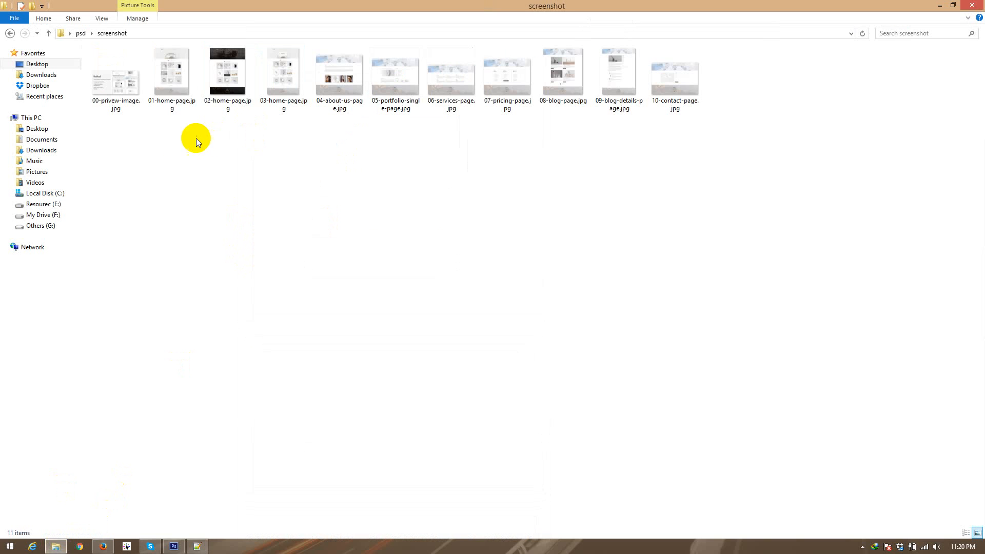
{"action": "left_click", "coordinate": [170, 91]}
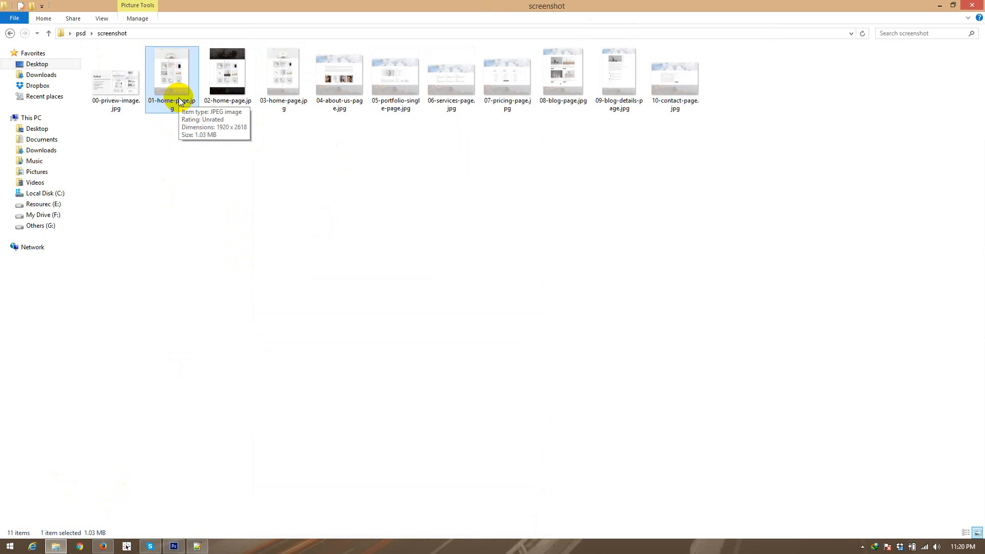
{"action": "key", "text": "Print"}
{"action": "left_click_drag", "start_coordinate": [128, 51], "coordinate": [332, 196]}
{"action": "left_click_drag", "start_coordinate": [177, 124], "coordinate": [246, 134]}
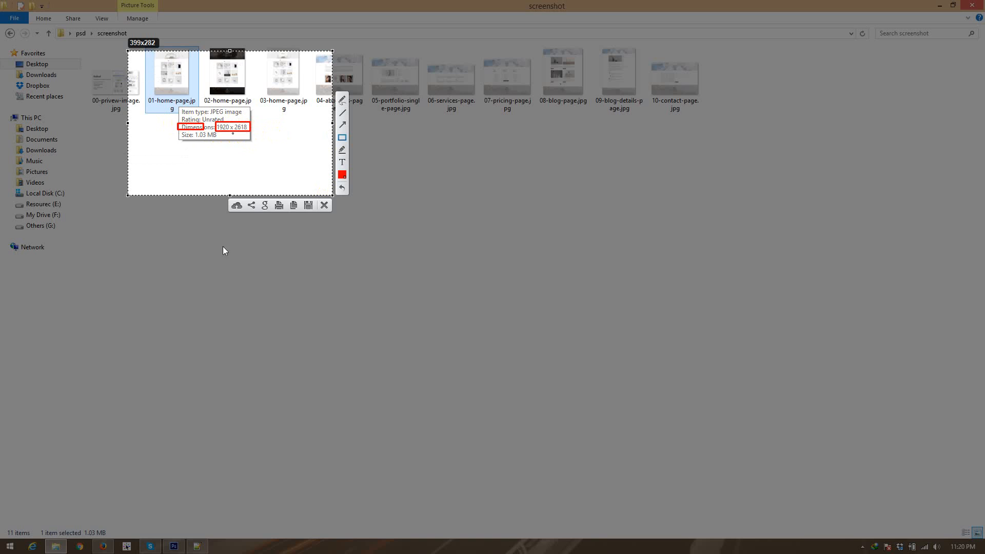
{"action": "key", "text": "Escape"}
{"action": "left_click", "coordinate": [106, 547]}
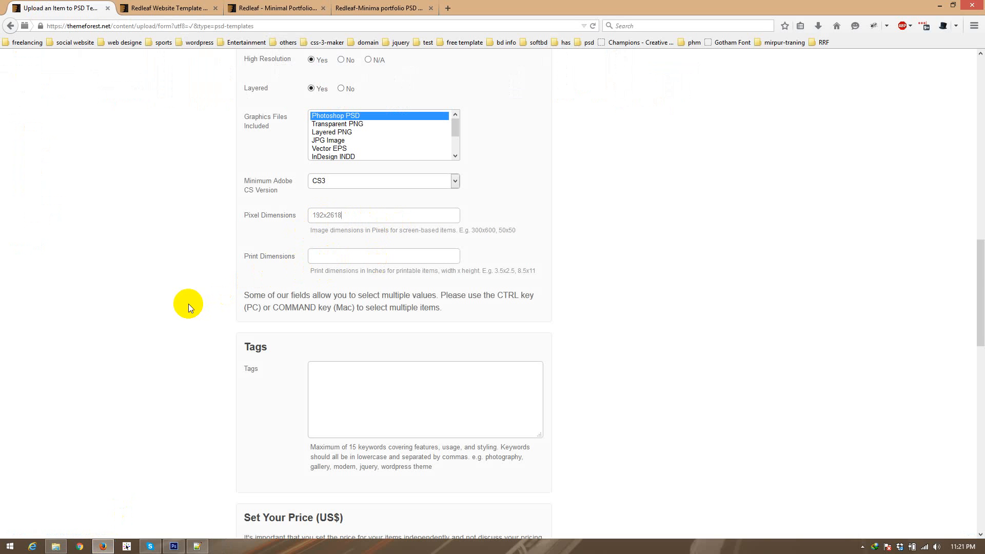
Step: Copy all the tags from the existing Redleaf - Minimal Portfolio item page into the upload form's Tags field
{"action": "scroll", "coordinate": [190, 304], "scroll_direction": "down", "scroll_amount": 5}
{"action": "left_click", "coordinate": [340, 253]}
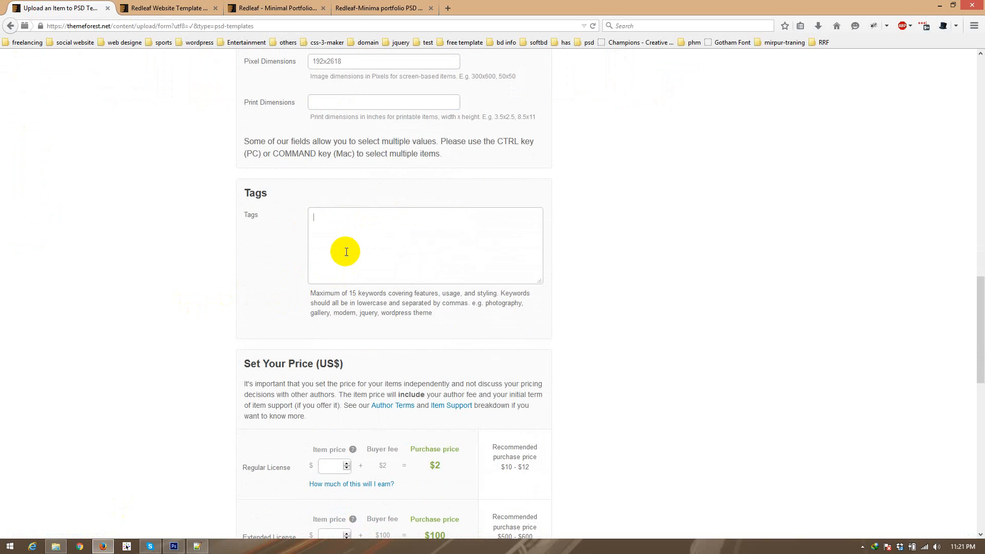
{"action": "left_click", "coordinate": [277, 4]}
{"action": "scroll", "coordinate": [228, 313], "scroll_direction": "down", "scroll_amount": 6}
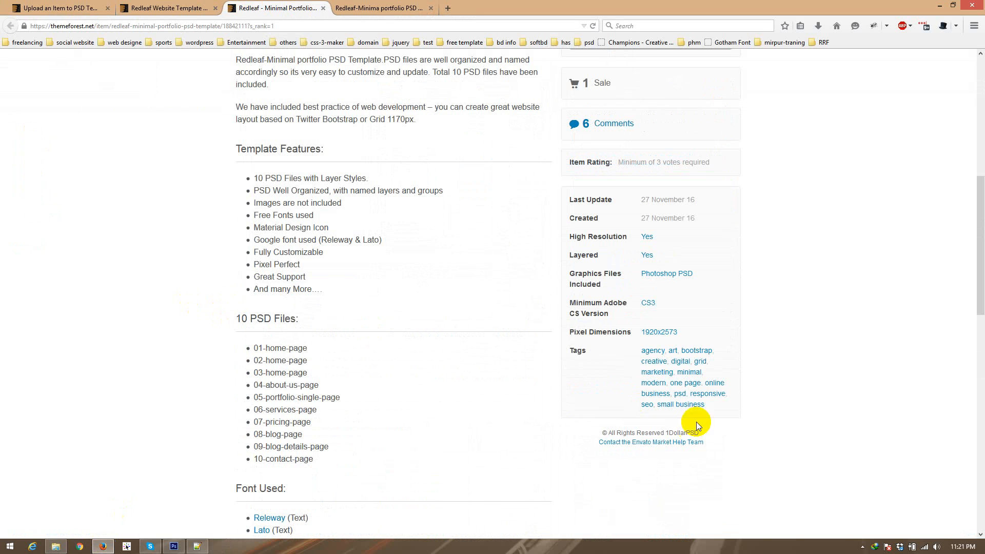
{"action": "left_click_drag", "start_coordinate": [709, 406], "coordinate": [642, 355]}
{"action": "key", "text": "ctrl+c"}
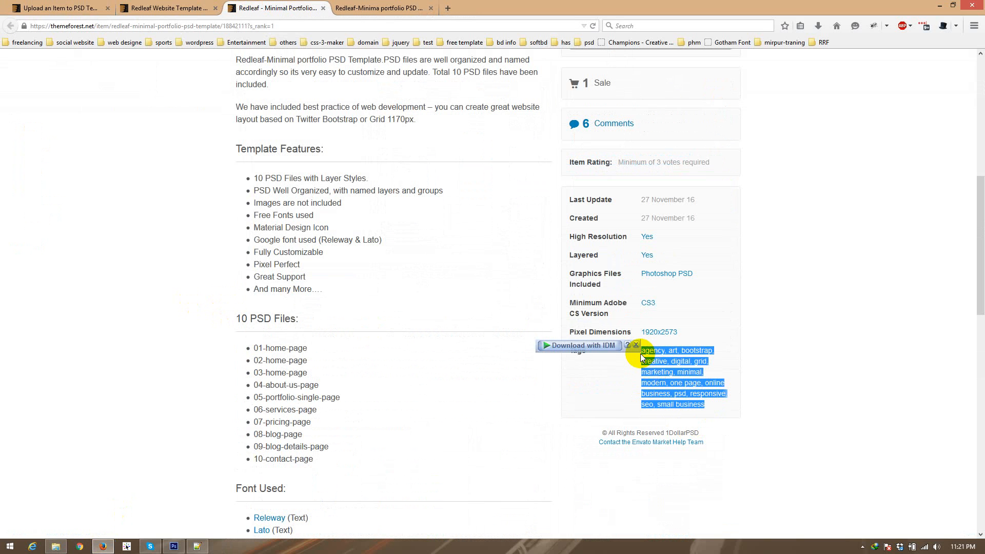
{"action": "left_click", "coordinate": [152, 7]}
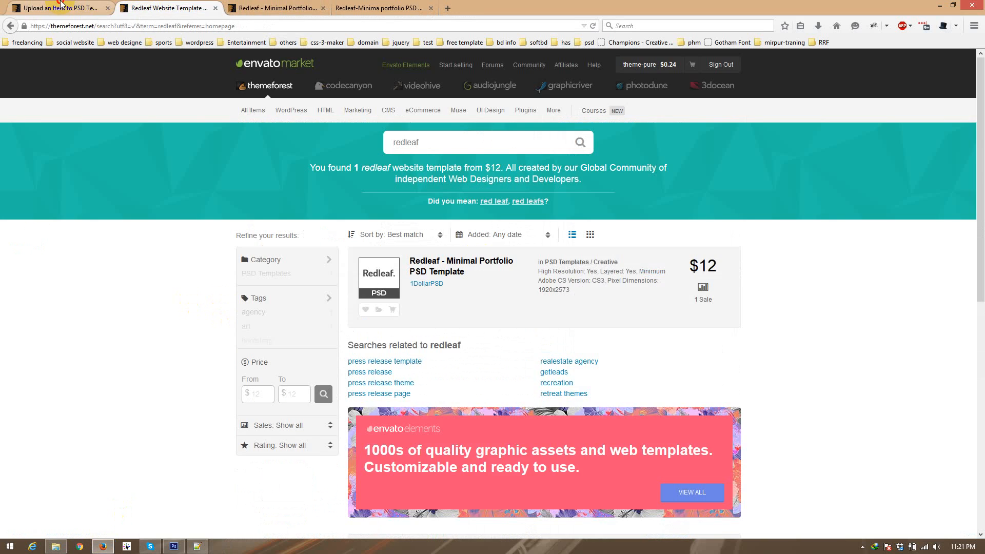
{"action": "left_click", "coordinate": [61, 5]}
{"action": "key", "text": "ctrl+v"}
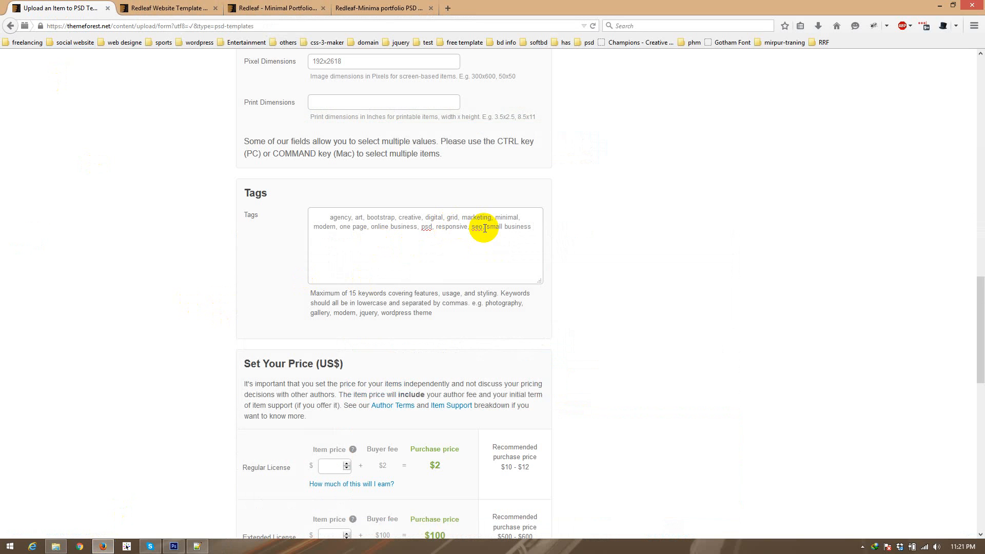
Step: Remove the "responsive" keyword and its comma from the Tags field
{"action": "double_click", "coordinate": [451, 227]}
{"action": "key", "text": "BackSpace"}
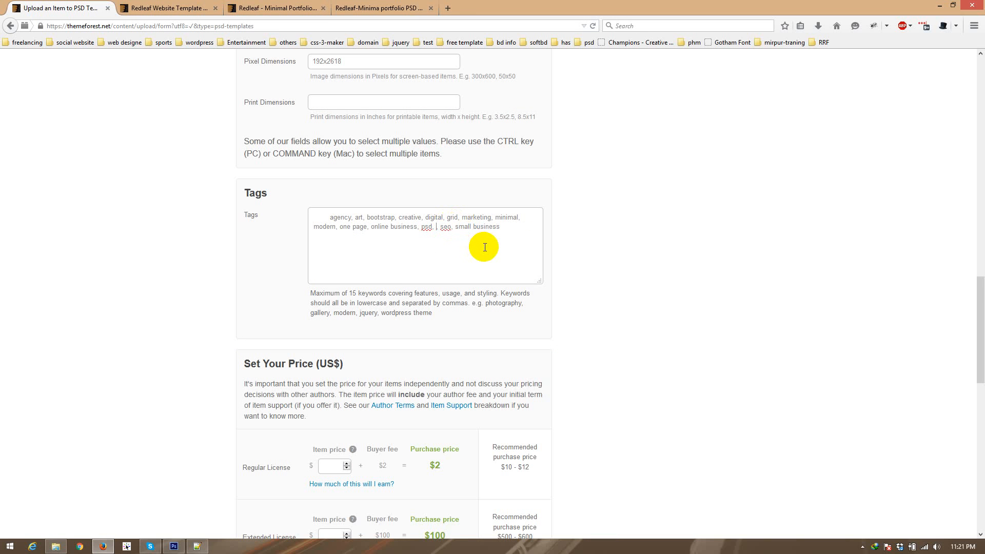
{"action": "key", "text": "BackSpace"}
{"action": "key", "text": "BackSpace"}
{"action": "left_click_drag", "start_coordinate": [508, 228], "coordinate": [276, 209]}
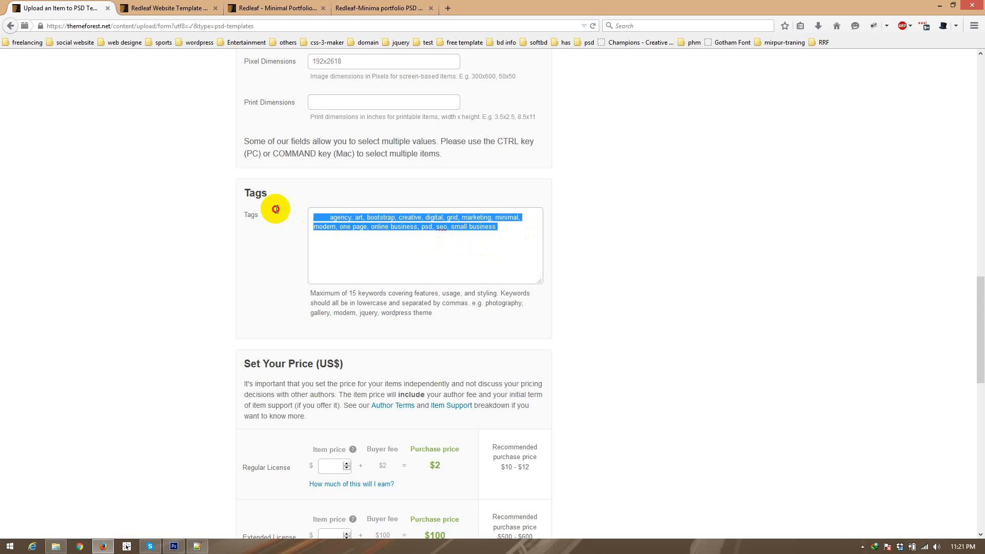
{"action": "left_click", "coordinate": [128, 260]}
Step: Set the item price to $10 for the Regular License and $400 for the Extended License
{"action": "scroll", "coordinate": [128, 260], "scroll_direction": "down", "scroll_amount": 3}
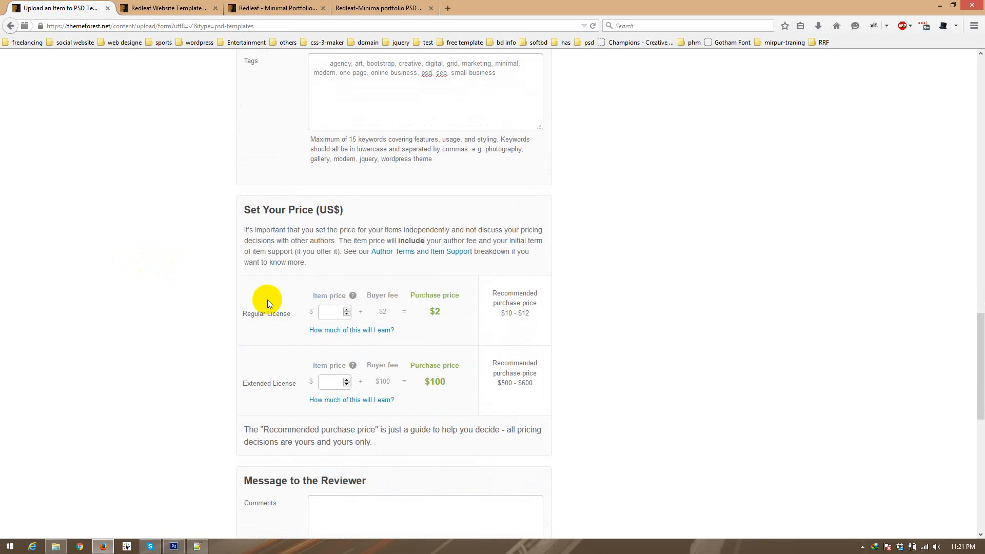
{"action": "left_click", "coordinate": [328, 315]}
{"action": "type", "text": "0"}
{"action": "left_click", "coordinate": [51, 270]}
{"action": "left_click", "coordinate": [338, 385]}
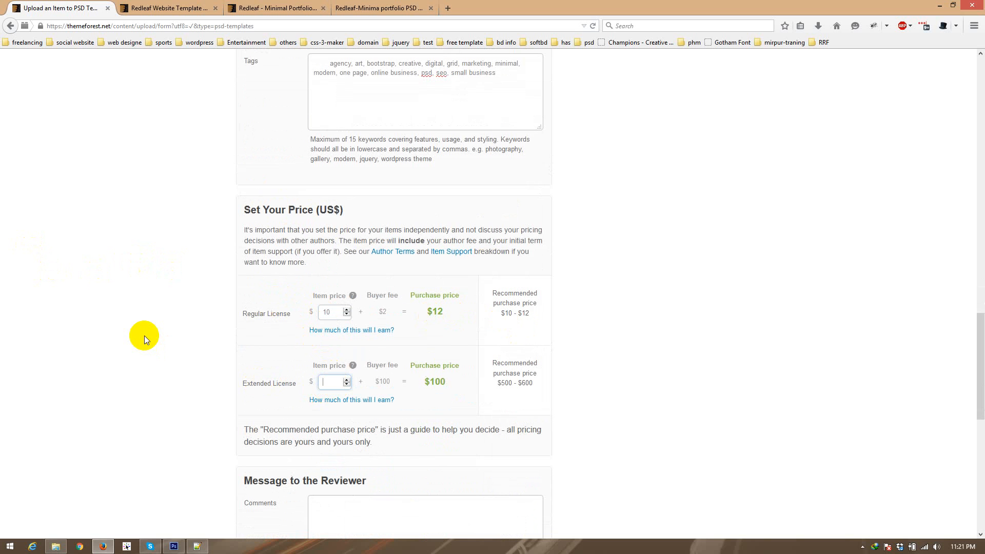
{"action": "type", "text": "400"}
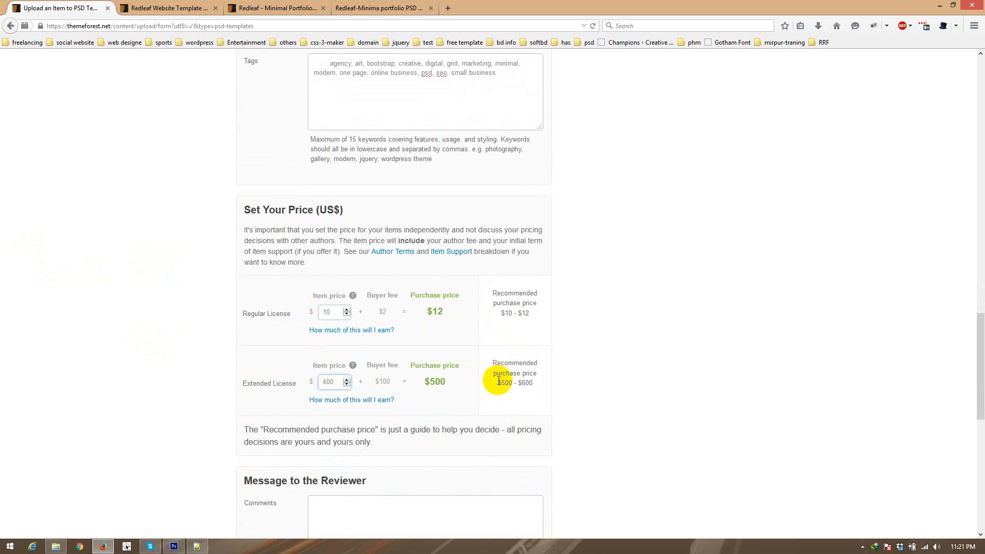
{"action": "left_click_drag", "start_coordinate": [498, 383], "coordinate": [531, 385]}
{"action": "double_click", "coordinate": [432, 383]}
{"action": "left_click_drag", "start_coordinate": [432, 384], "coordinate": [456, 387]}
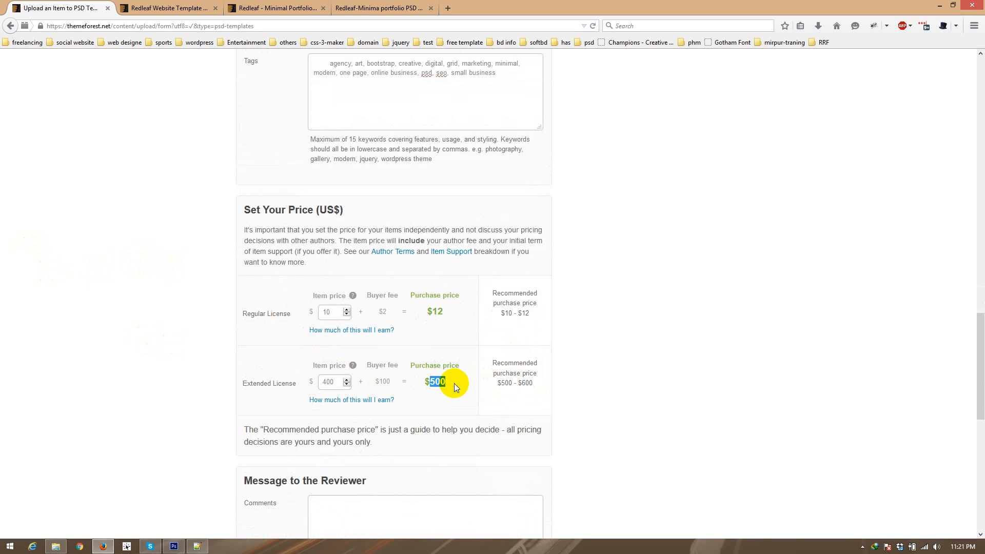
Step: Accept the declaration that all assets are licensed and the work may be sold on ThemeForest
{"action": "scroll", "coordinate": [38, 373], "scroll_direction": "down", "scroll_amount": 3}
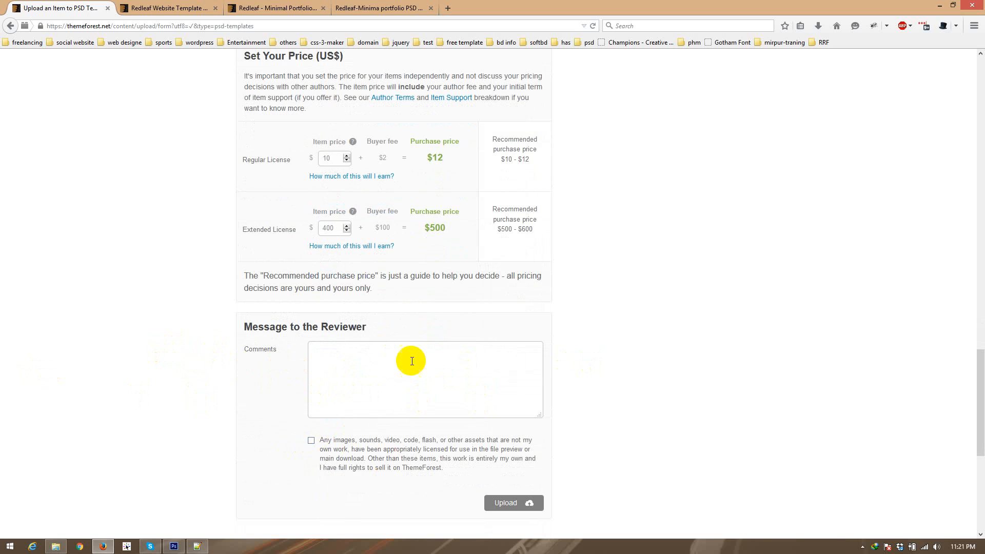
{"action": "left_click", "coordinate": [312, 443]}
{"action": "scroll", "coordinate": [82, 387], "scroll_direction": "down", "scroll_amount": 5}
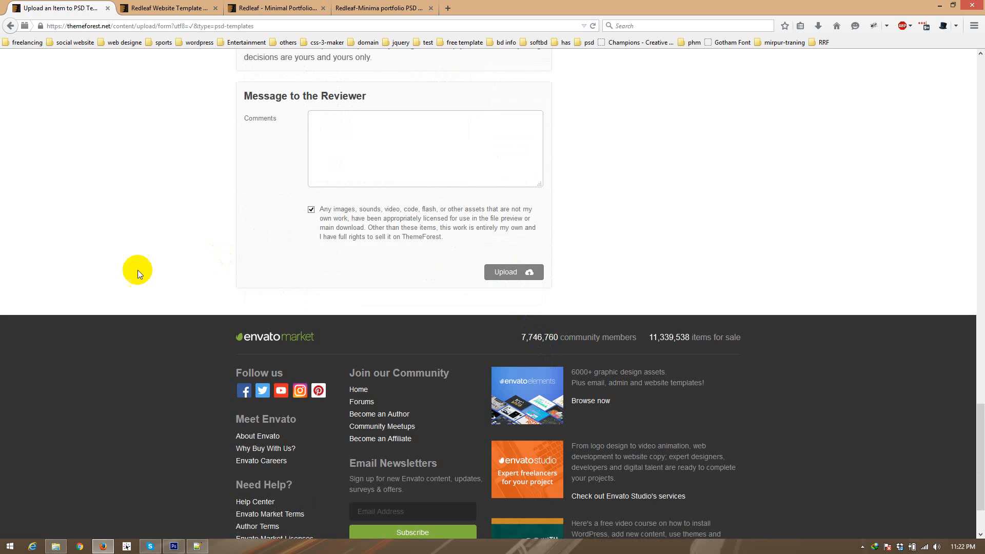
Step: Change the item name to "Redleaf - Minimal portfolio PSD Template", with spaces around the hyphen
{"action": "scroll", "coordinate": [132, 280], "scroll_direction": "up", "scroll_amount": 12}
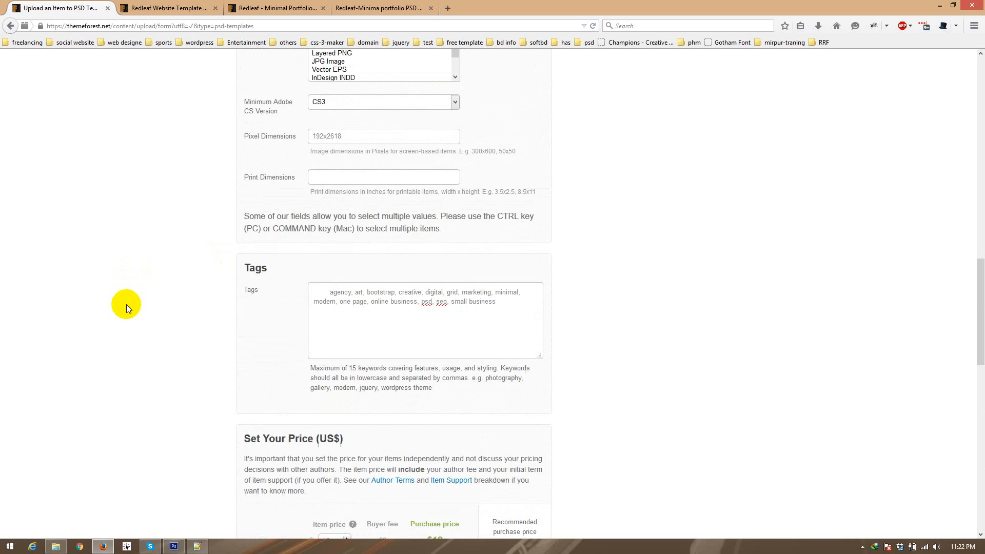
{"action": "scroll", "coordinate": [127, 304], "scroll_direction": "up", "scroll_amount": 12}
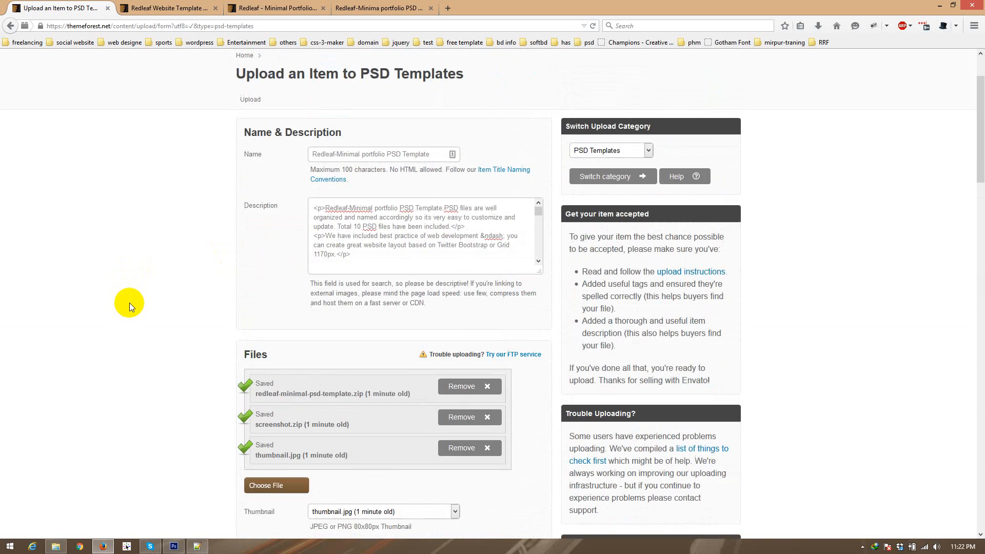
{"action": "scroll", "coordinate": [130, 301], "scroll_direction": "up", "scroll_amount": 2}
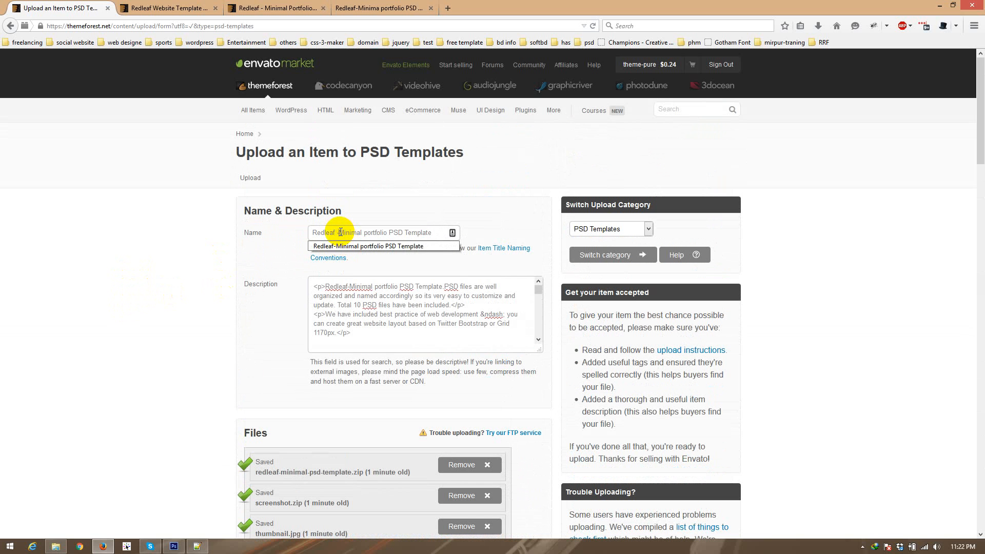
{"action": "key", "text": "Right"}
{"action": "left_click", "coordinate": [259, 233]}
{"action": "left_click_drag", "start_coordinate": [261, 233], "coordinate": [149, 229]}
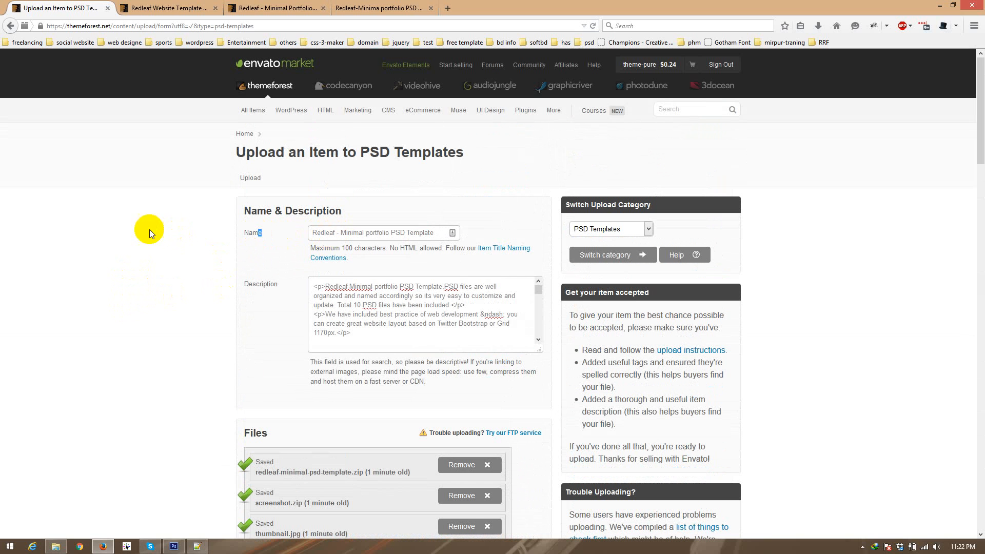
{"action": "left_click", "coordinate": [353, 235]}
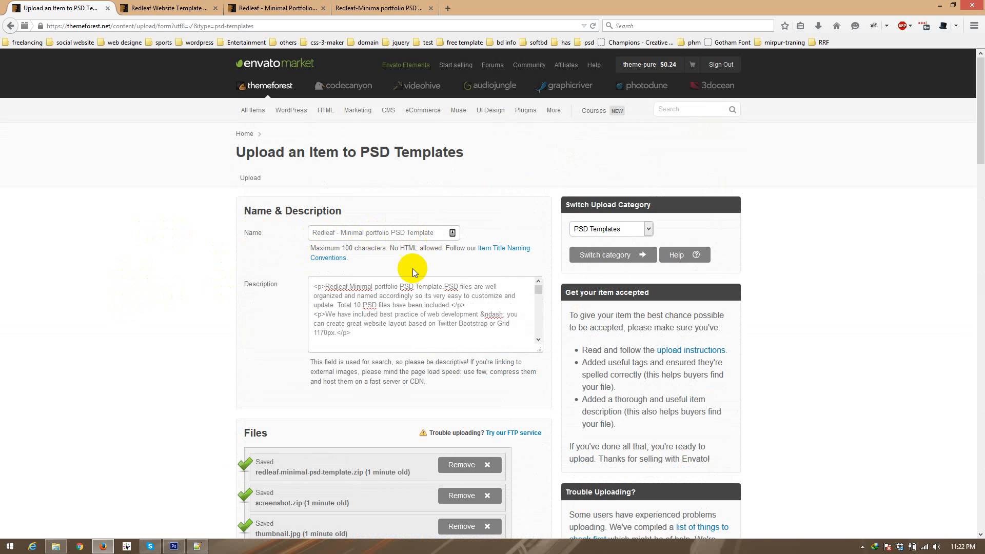
Step: Review the whole form, checking the description, files, category, attributes, pixel dimensions, tags and prices
{"action": "scroll", "coordinate": [375, 311], "scroll_direction": "down", "scroll_amount": 2}
{"action": "scroll", "coordinate": [375, 310], "scroll_direction": "down", "scroll_amount": 2}
{"action": "scroll", "coordinate": [377, 318], "scroll_direction": "up", "scroll_amount": 5}
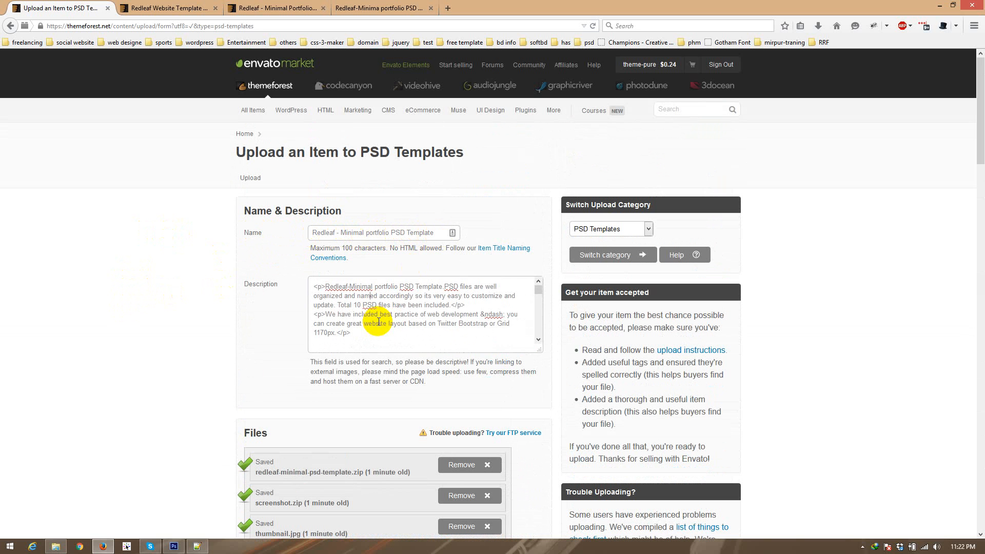
{"action": "scroll", "coordinate": [180, 303], "scroll_direction": "down", "scroll_amount": 3}
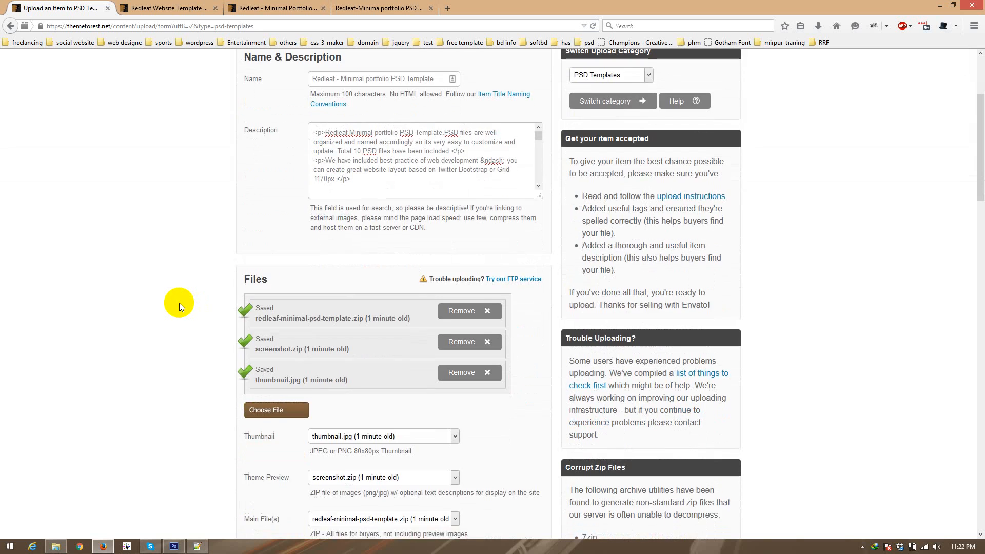
{"action": "scroll", "coordinate": [166, 303], "scroll_direction": "down", "scroll_amount": 3}
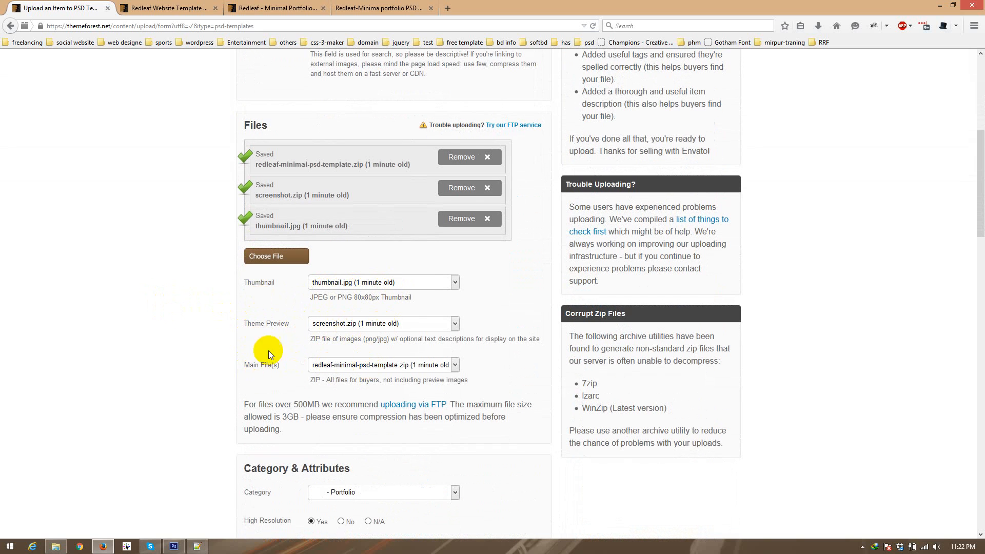
{"action": "scroll", "coordinate": [241, 269], "scroll_direction": "down", "scroll_amount": 4}
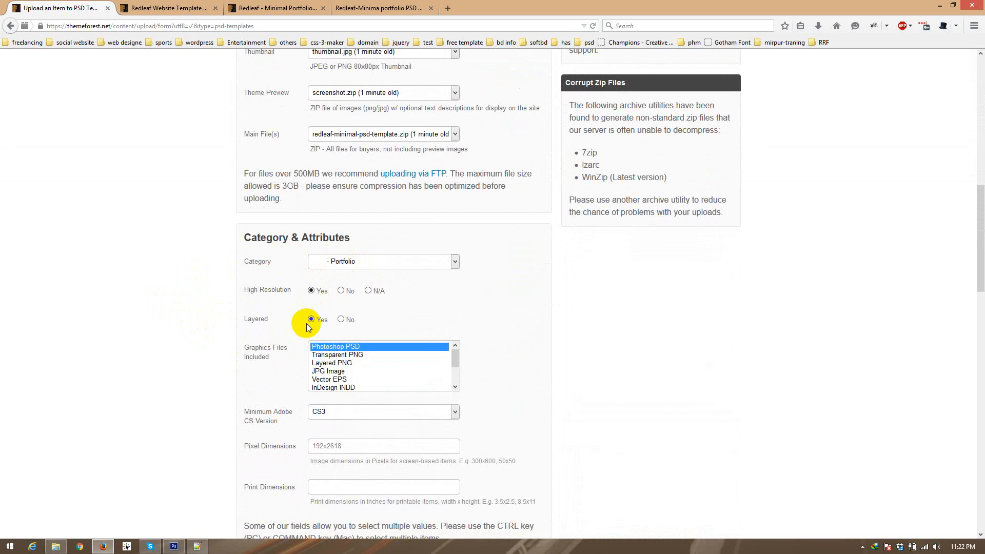
{"action": "scroll", "coordinate": [183, 282], "scroll_direction": "down", "scroll_amount": 2}
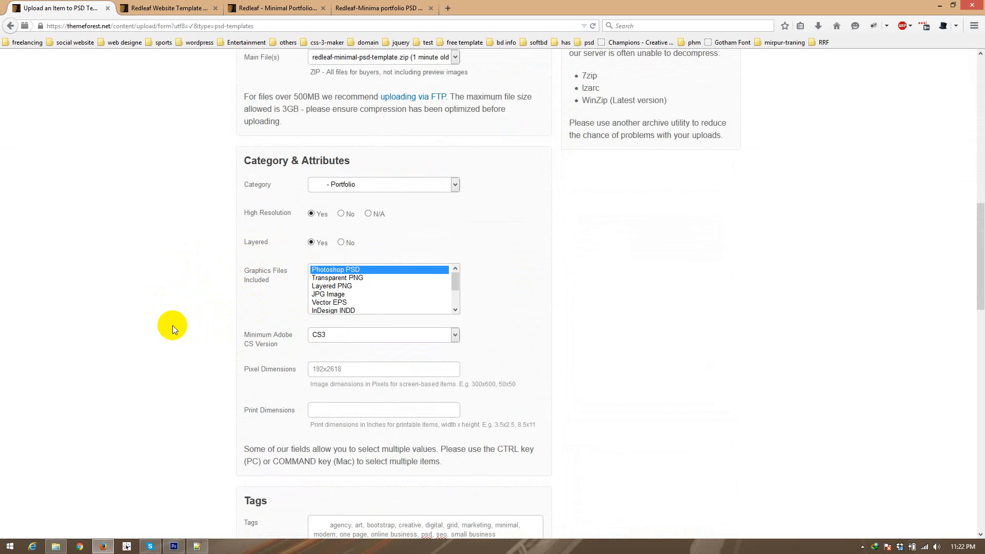
{"action": "scroll", "coordinate": [172, 325], "scroll_direction": "down", "scroll_amount": 3}
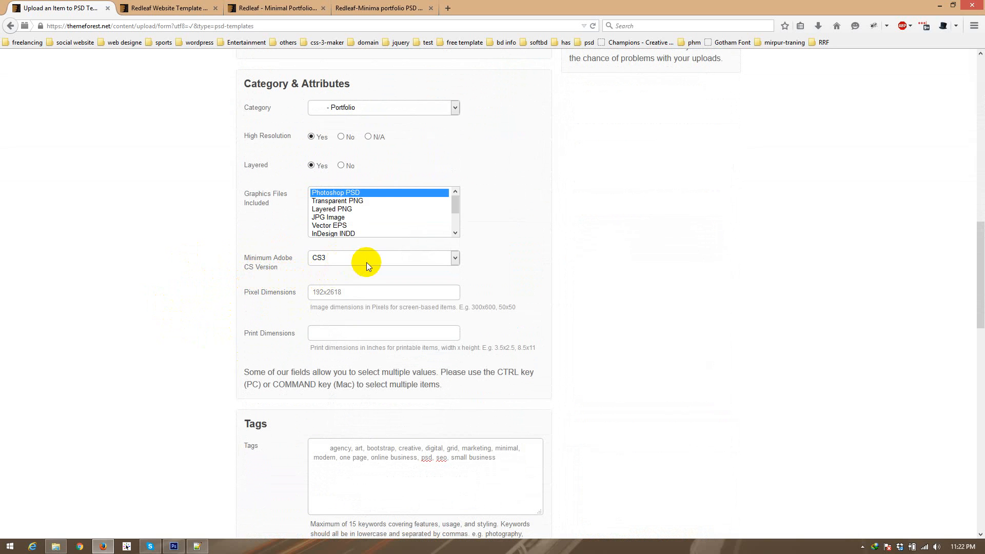
{"action": "scroll", "coordinate": [185, 275], "scroll_direction": "down", "scroll_amount": 3}
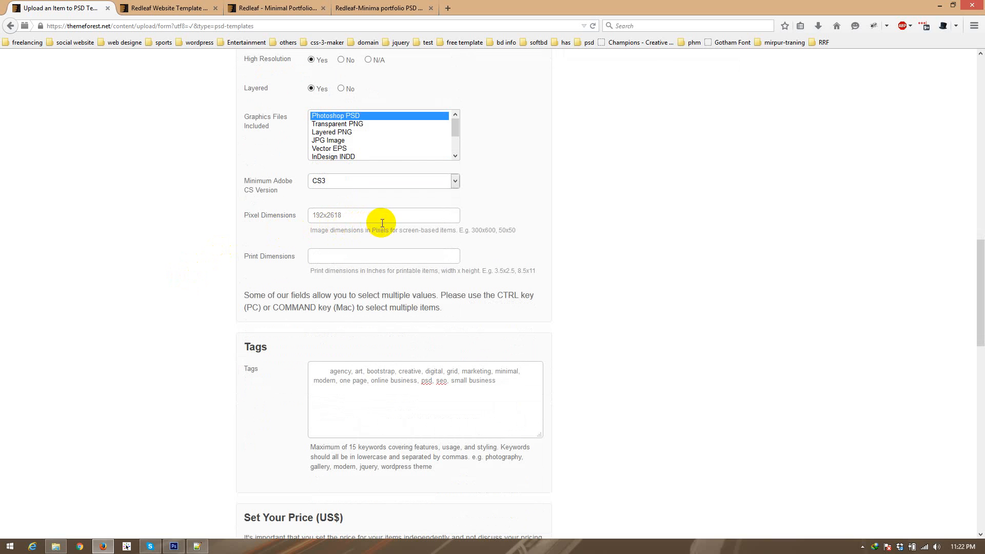
{"action": "scroll", "coordinate": [220, 256], "scroll_direction": "down", "scroll_amount": 3}
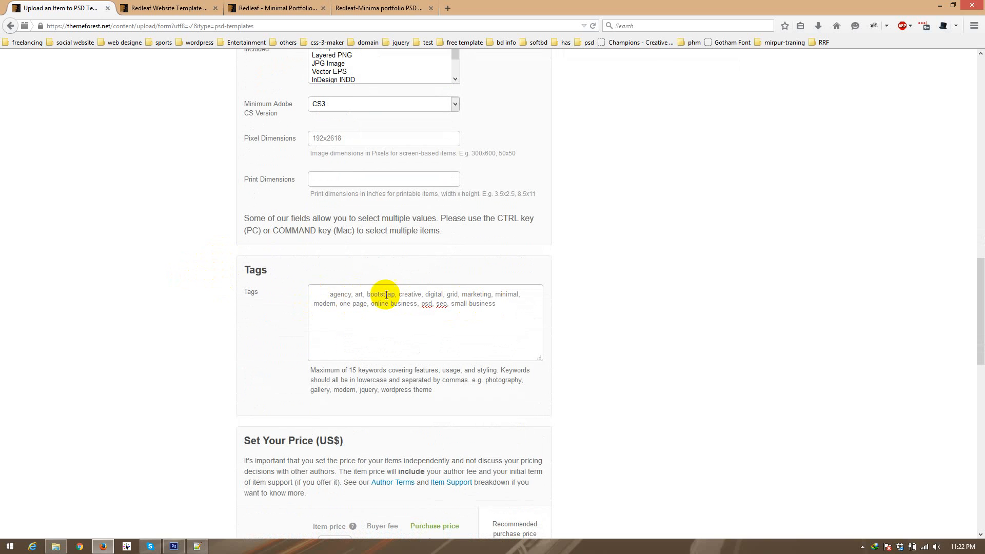
{"action": "scroll", "coordinate": [102, 285], "scroll_direction": "down", "scroll_amount": 4}
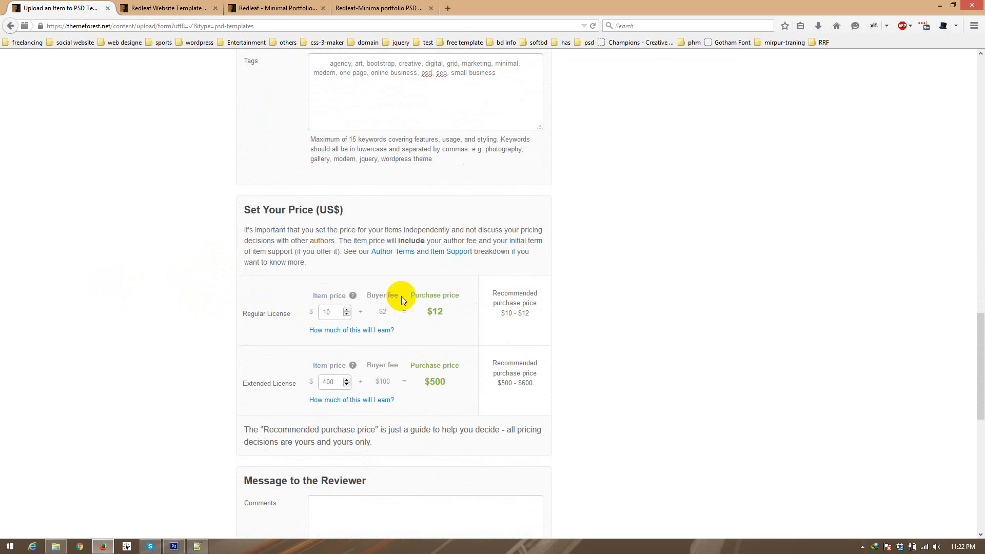
Step: Submit the completed PSD Templates upload form
{"action": "scroll", "coordinate": [184, 322], "scroll_direction": "down", "scroll_amount": 4}
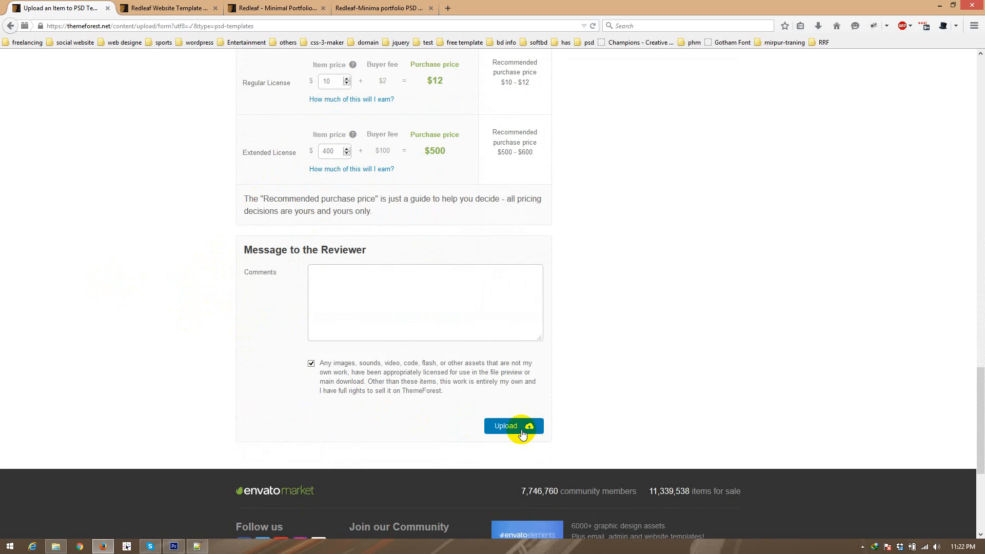
{"action": "left_click", "coordinate": [522, 433]}
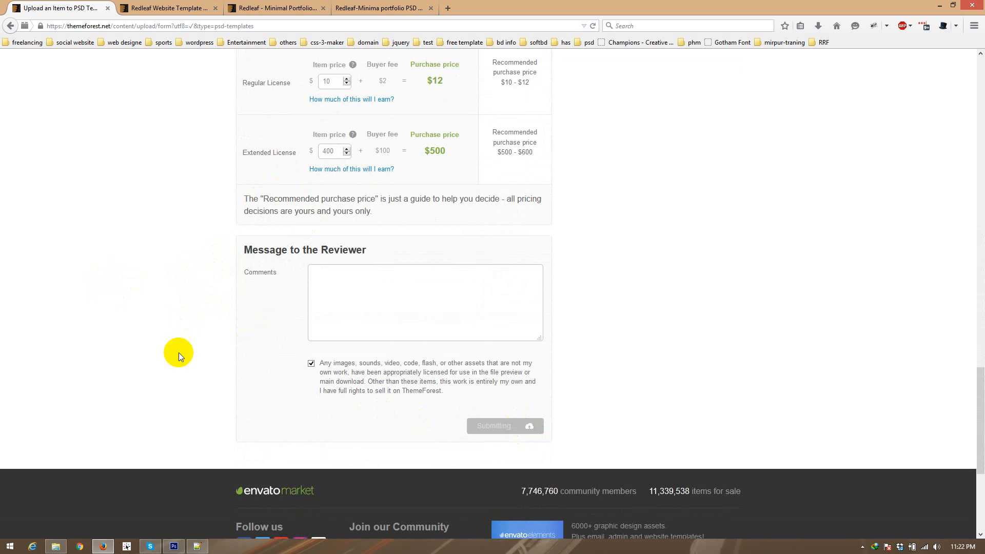